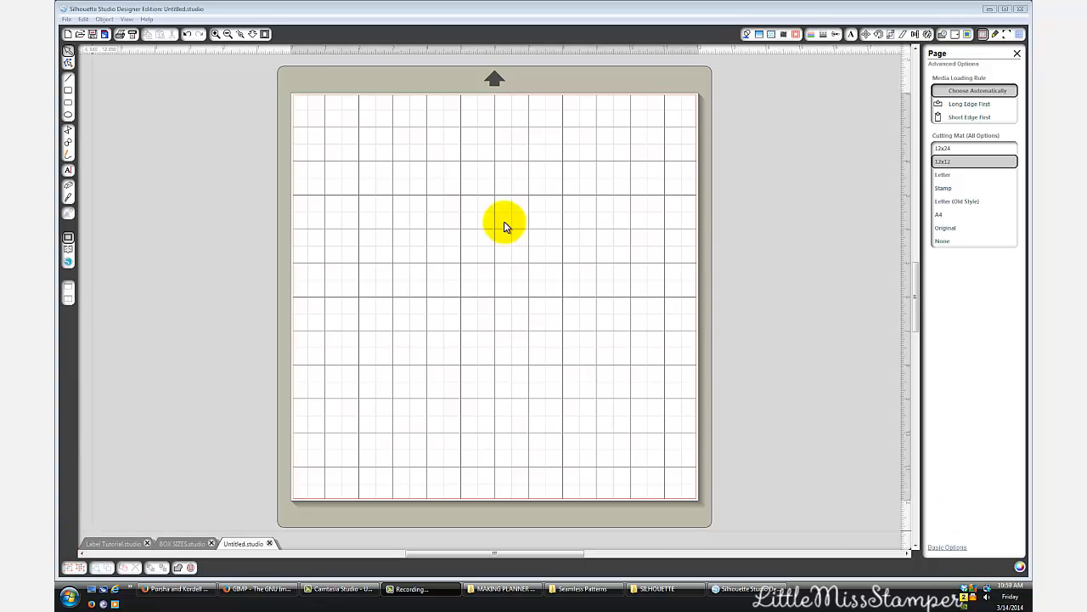
- Open the BOX SIZES design and spread out the yellow, shorter pink and green boxes and the Monthly Box Label
{"action": "left_click", "coordinate": [183, 541]}
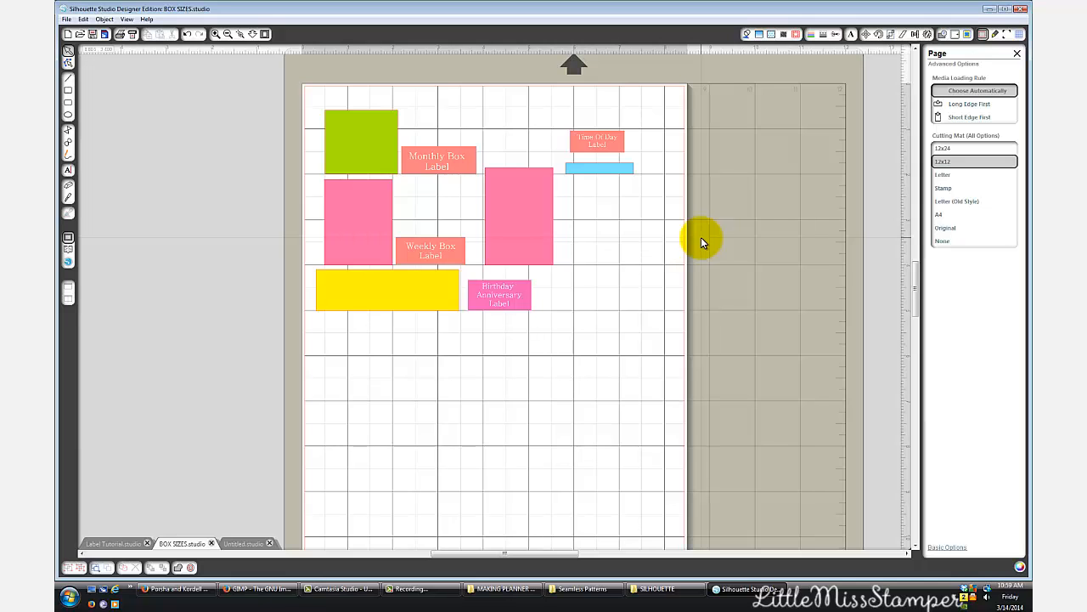
{"action": "left_click_drag", "start_coordinate": [393, 298], "coordinate": [397, 341]}
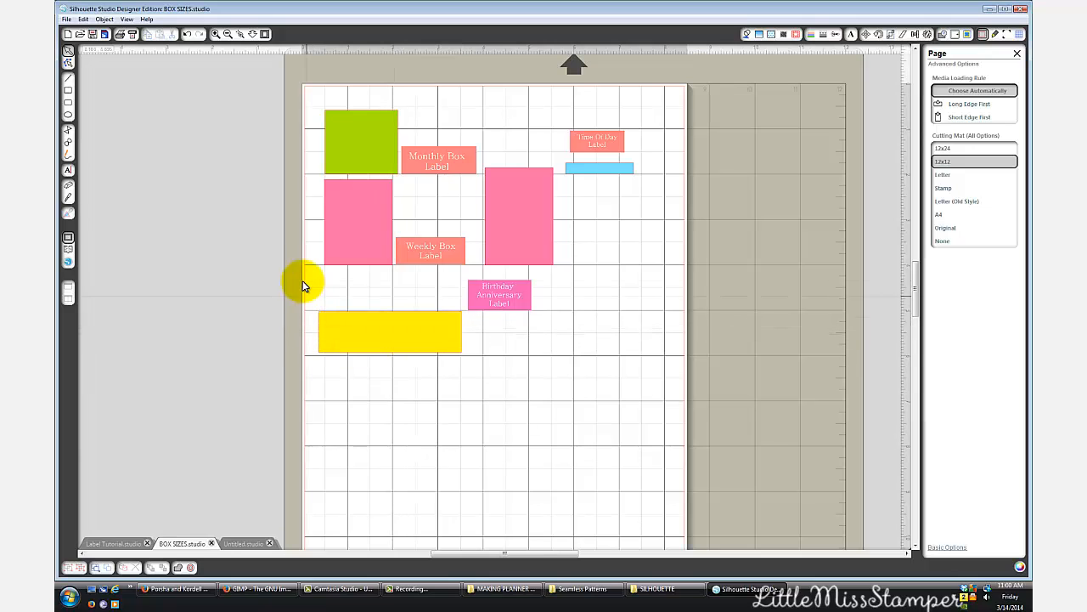
{"action": "left_click", "coordinate": [342, 246]}
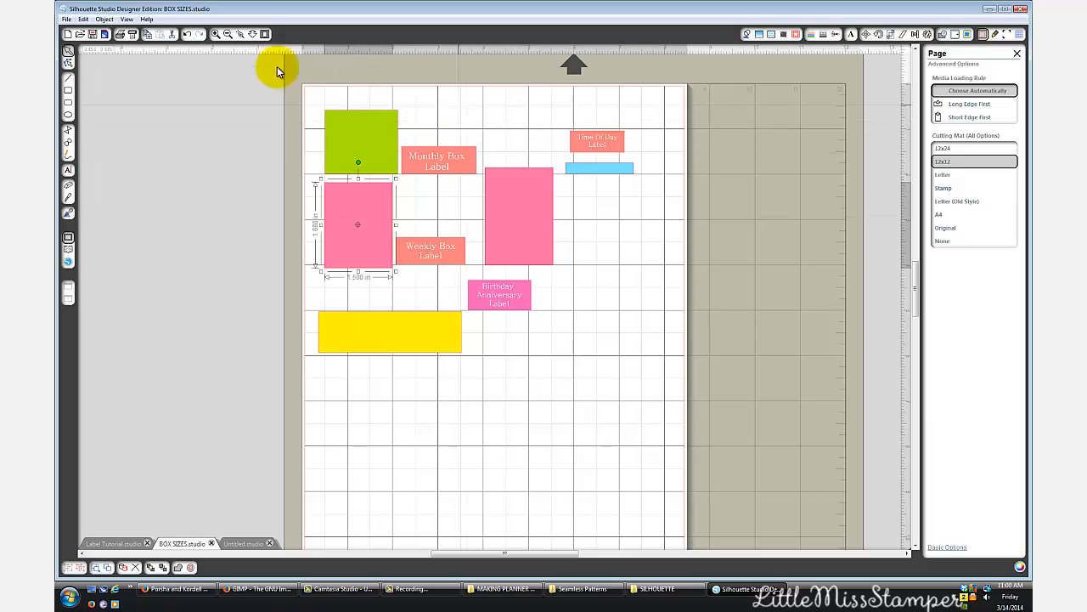
{"action": "left_click_drag", "start_coordinate": [352, 151], "coordinate": [352, 145]}
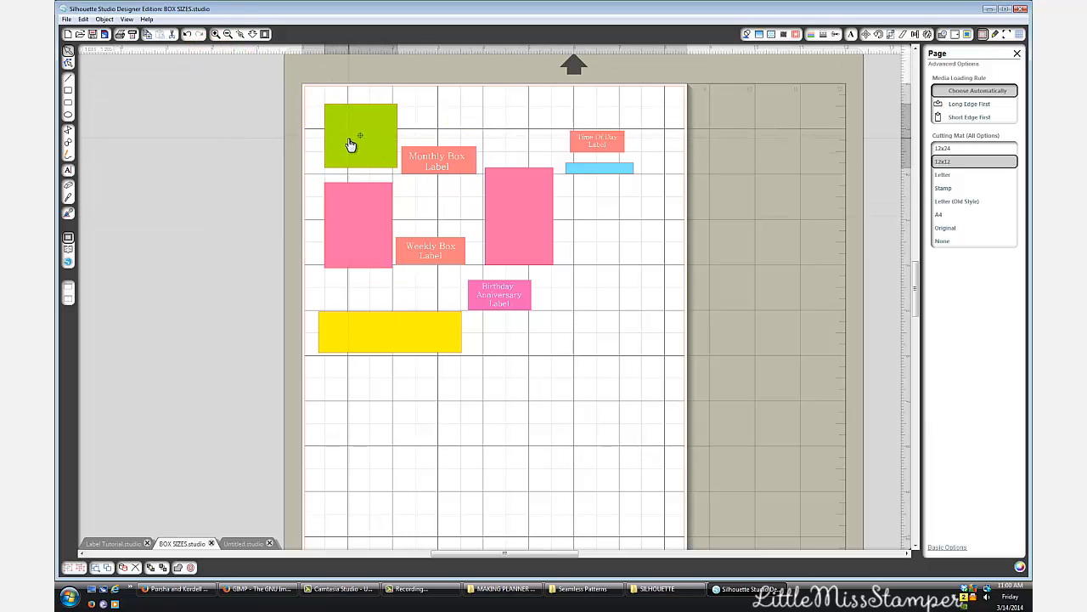
{"action": "left_click_drag", "start_coordinate": [430, 155], "coordinate": [441, 155]}
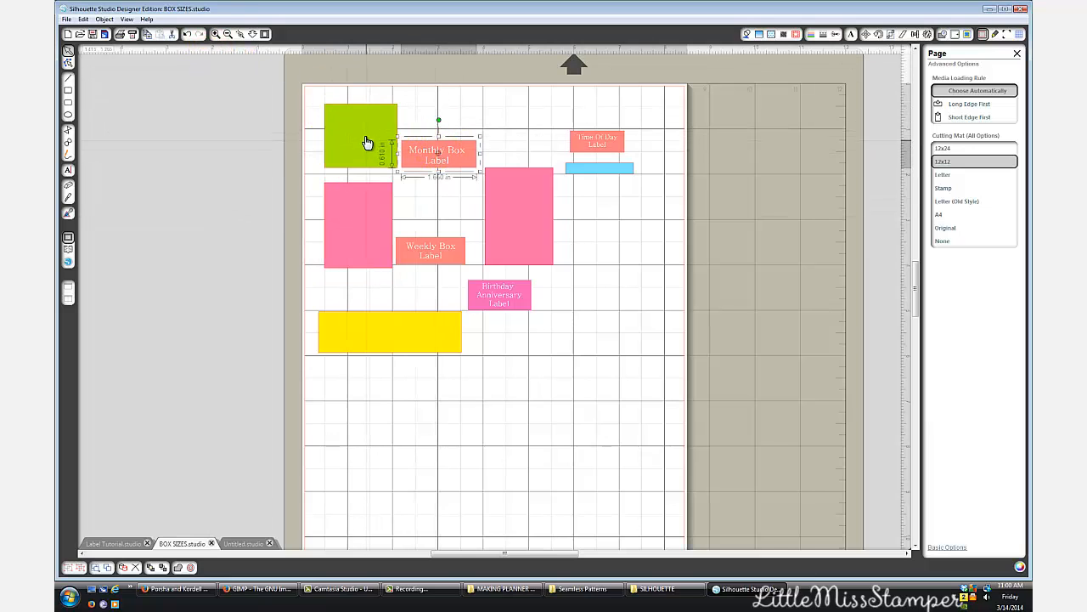
- View the monthly planner photo 2014-03-12 18.25.57 from the MAKING PLANNER STUFF folder full screen, and return to Silhouette Studio
{"action": "left_click", "coordinate": [511, 592]}
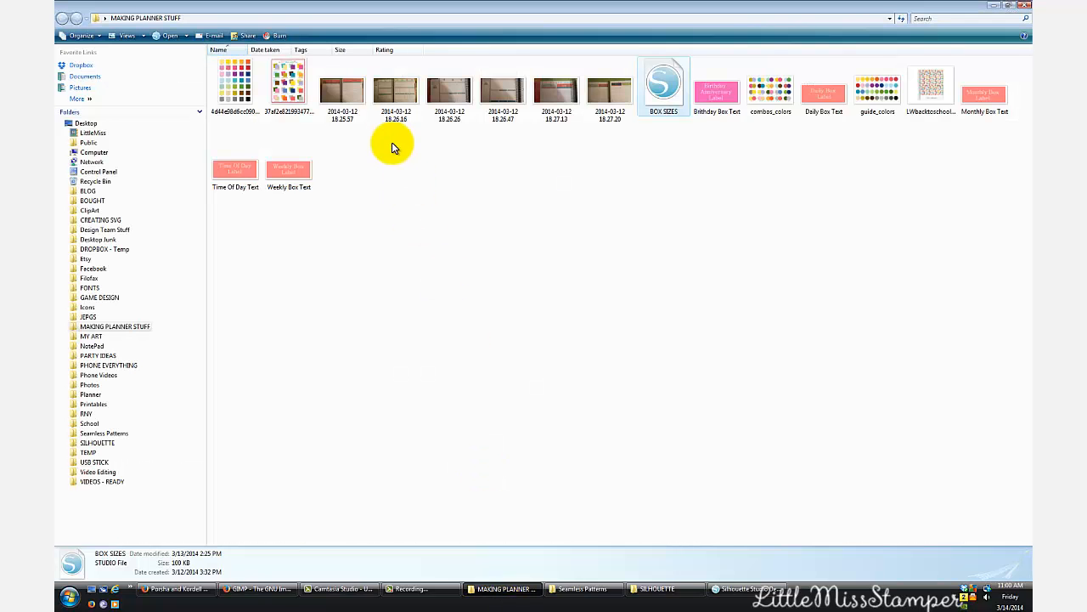
{"action": "left_click", "coordinate": [350, 93]}
{"action": "key", "text": "Return"}
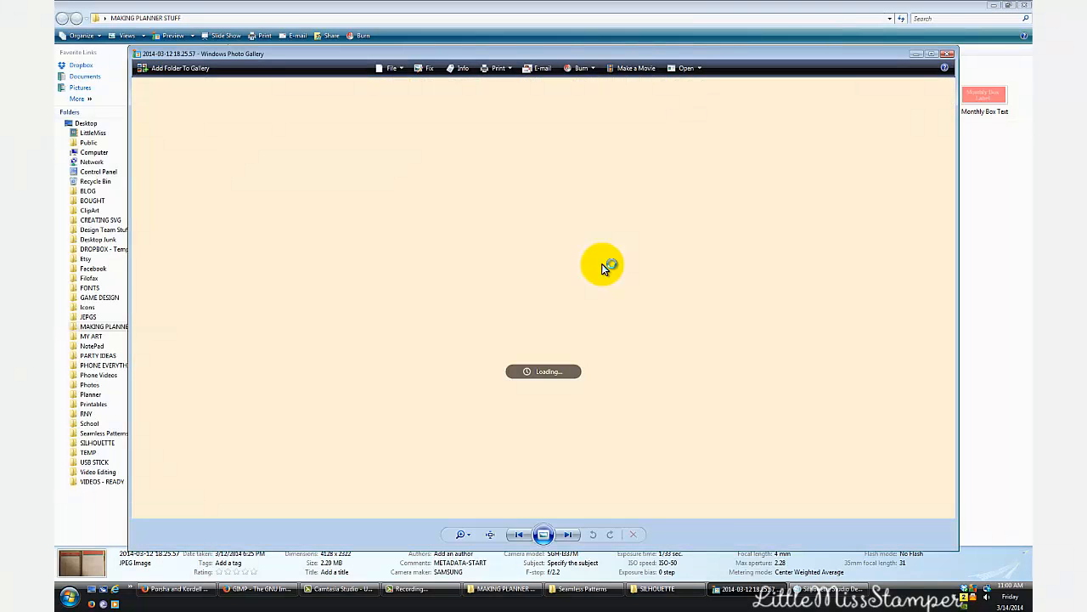
{"action": "left_click", "coordinate": [932, 54]}
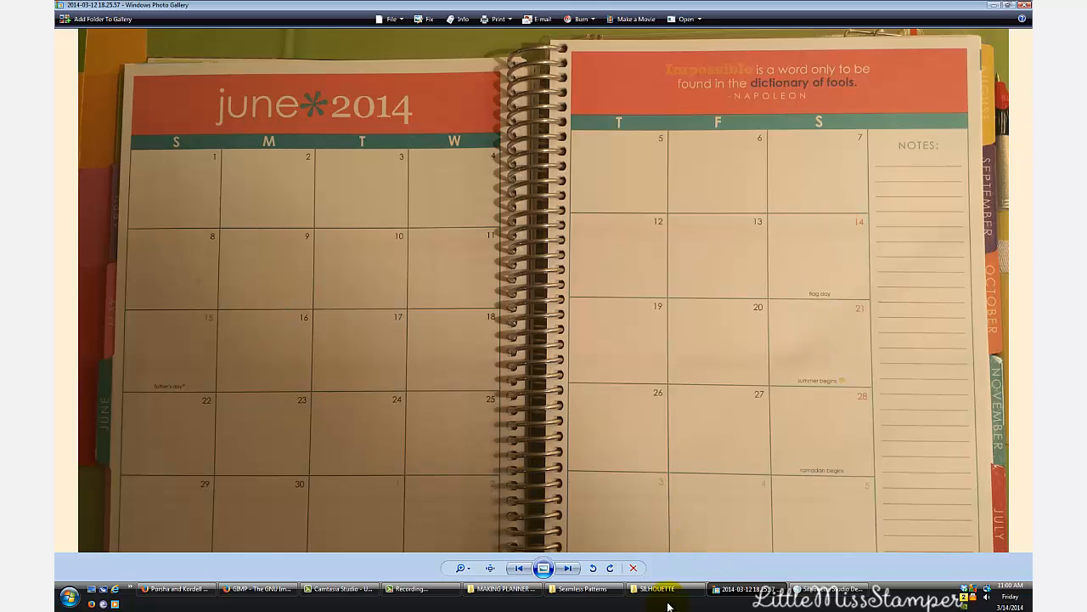
{"action": "left_click", "coordinate": [828, 588]}
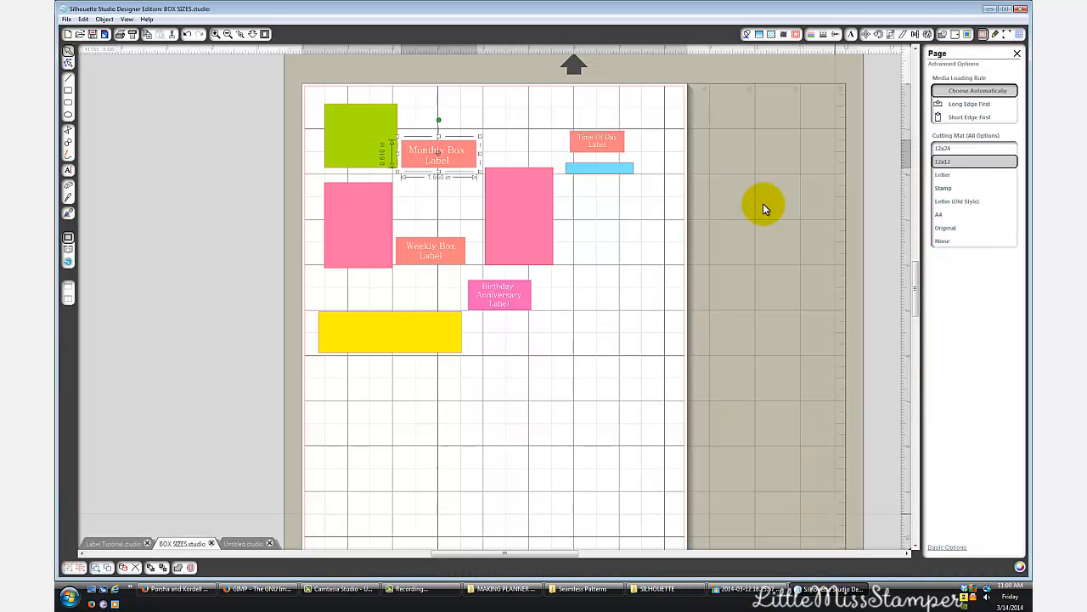
- Check the dimensions of the green box and the shorter pink box, nudging the blue strip and the taller pink box slightly
{"action": "left_click", "coordinate": [353, 161]}
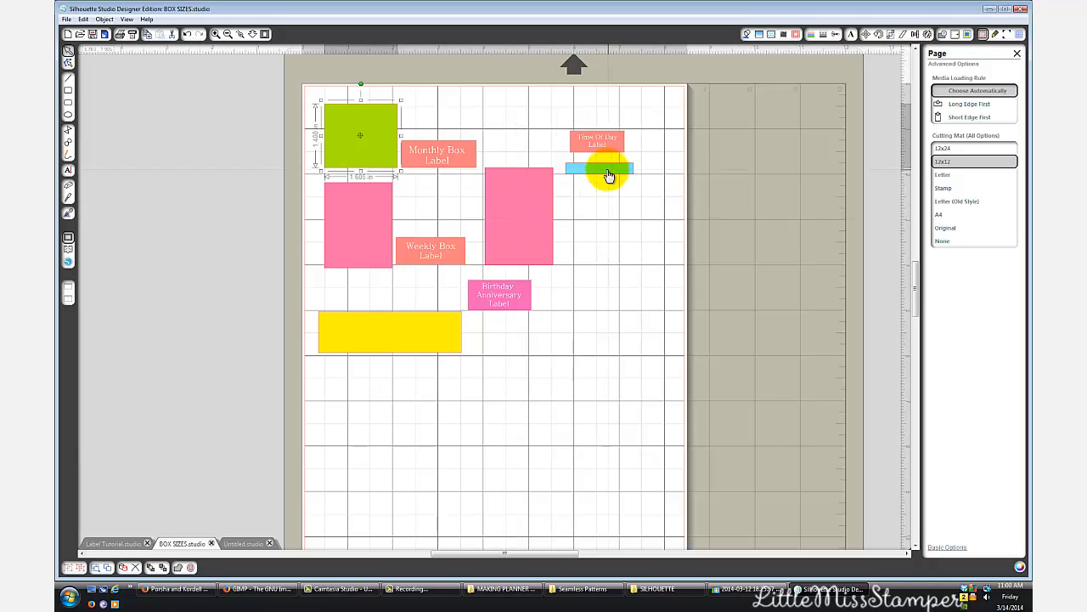
{"action": "mouse_move", "coordinate": [606, 169]}
{"action": "left_mouse_down"}
{"action": "mouse_move", "coordinate": [529, 344]}
{"action": "mouse_move", "coordinate": [595, 263]}
{"action": "mouse_move", "coordinate": [613, 180]}
{"action": "left_mouse_up"}
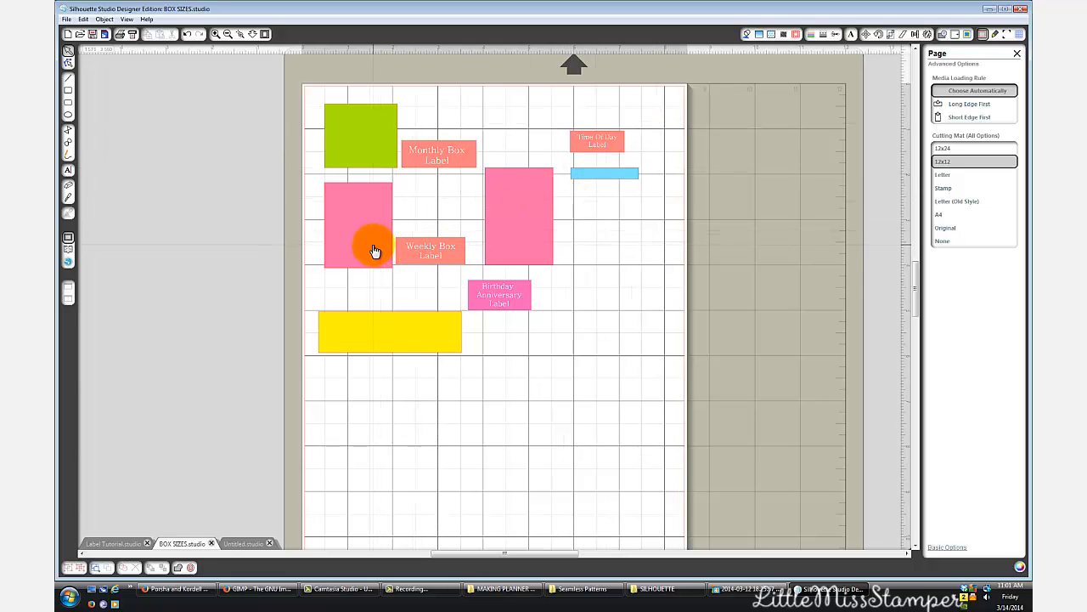
{"action": "mouse_move", "coordinate": [515, 264]}
{"action": "left_mouse_down"}
{"action": "mouse_move", "coordinate": [277, 256]}
{"action": "mouse_move", "coordinate": [289, 275]}
{"action": "mouse_move", "coordinate": [529, 267]}
{"action": "left_mouse_up"}
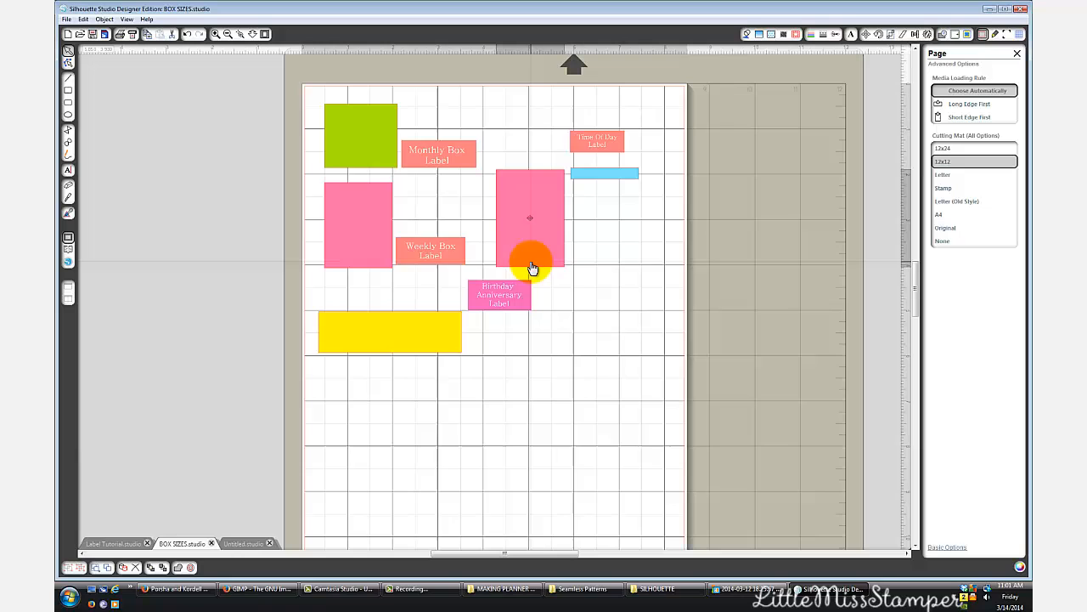
{"action": "left_click", "coordinate": [370, 256]}
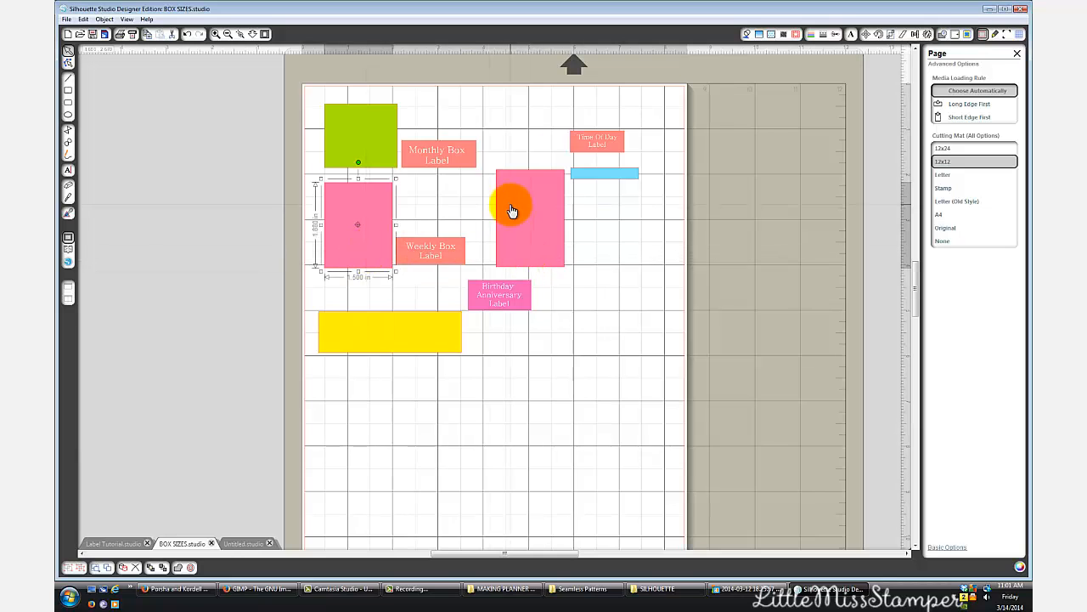
{"action": "left_click_drag", "start_coordinate": [510, 210], "coordinate": [502, 208]}
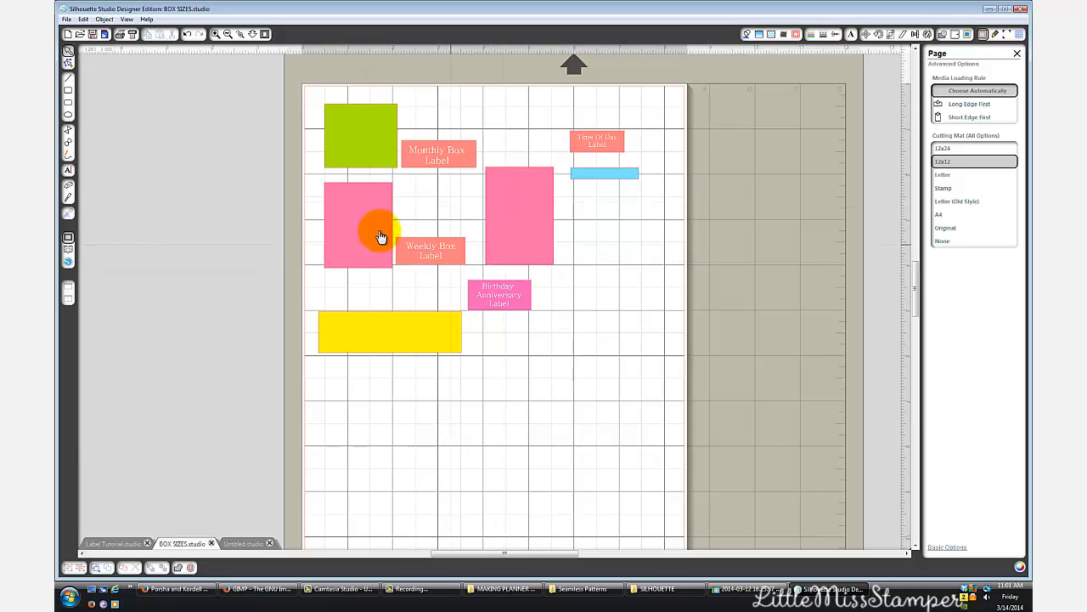
- Close the monthly photo, view the weekly planner photo 2014-03-12 18.26.16 from the MAKING PLANNER STUFF folder, and return to Silhouette Studio
{"action": "right_click", "coordinate": [722, 586]}
{"action": "left_click", "coordinate": [721, 578]}
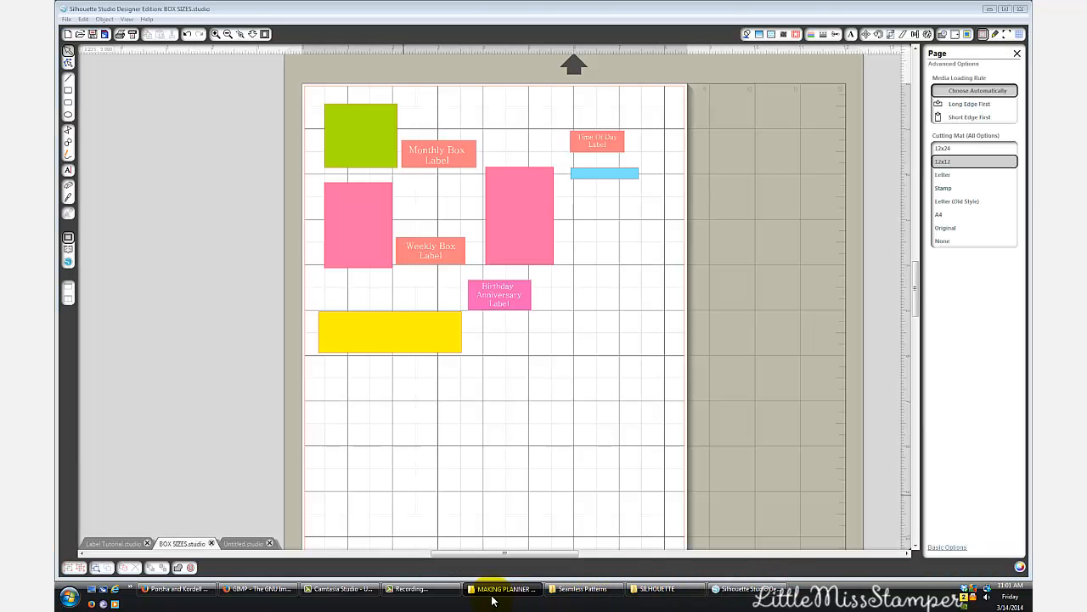
{"action": "left_click", "coordinate": [503, 587]}
{"action": "double_click", "coordinate": [393, 93]}
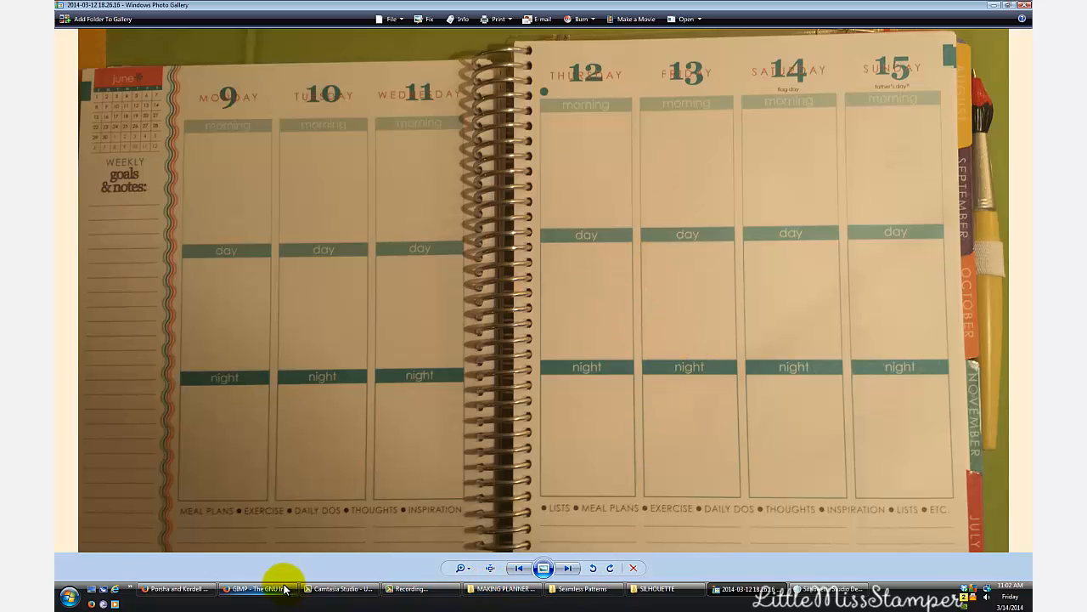
{"action": "left_click", "coordinate": [820, 588]}
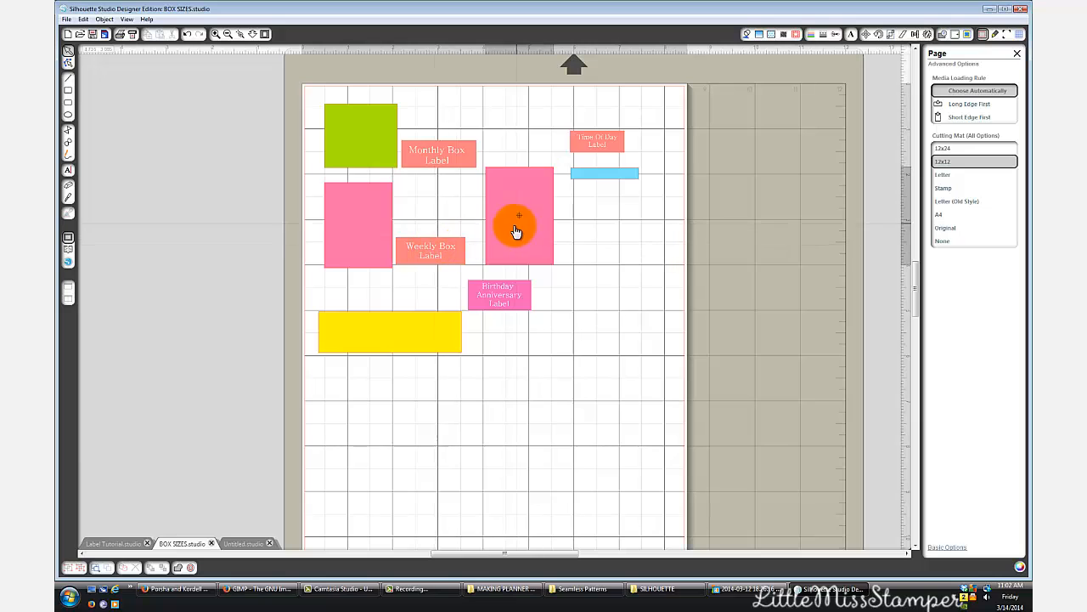
- Move the taller pink box closer to the Weekly Box Label, above the Birthday Anniversary Label, and select it
{"action": "left_click_drag", "start_coordinate": [515, 223], "coordinate": [502, 231]}
{"action": "left_click", "coordinate": [369, 231]}
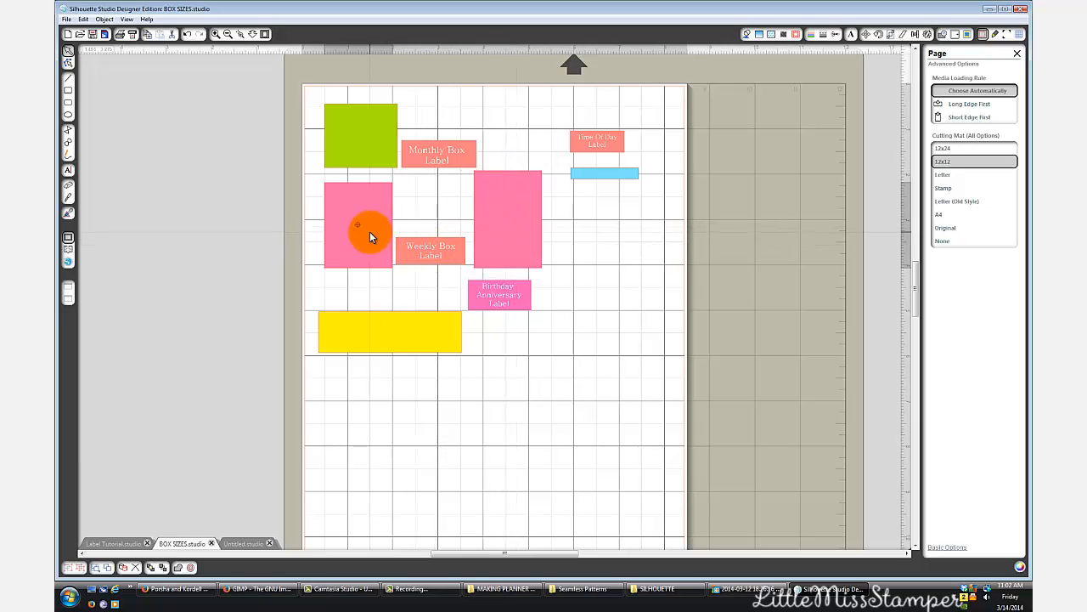
{"action": "left_click_drag", "start_coordinate": [515, 237], "coordinate": [509, 237]}
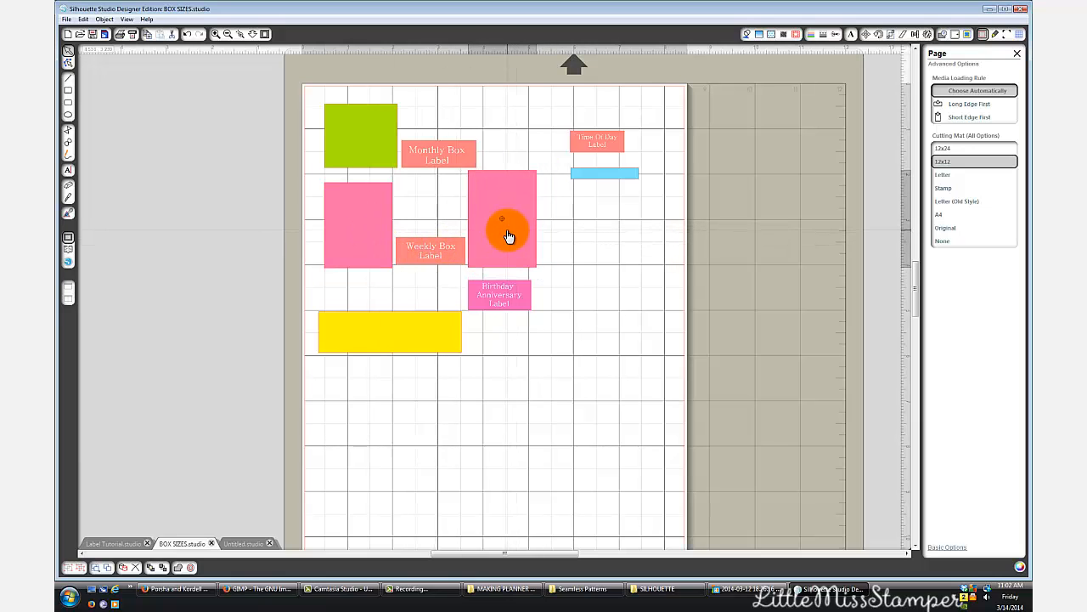
{"action": "left_click", "coordinate": [505, 252]}
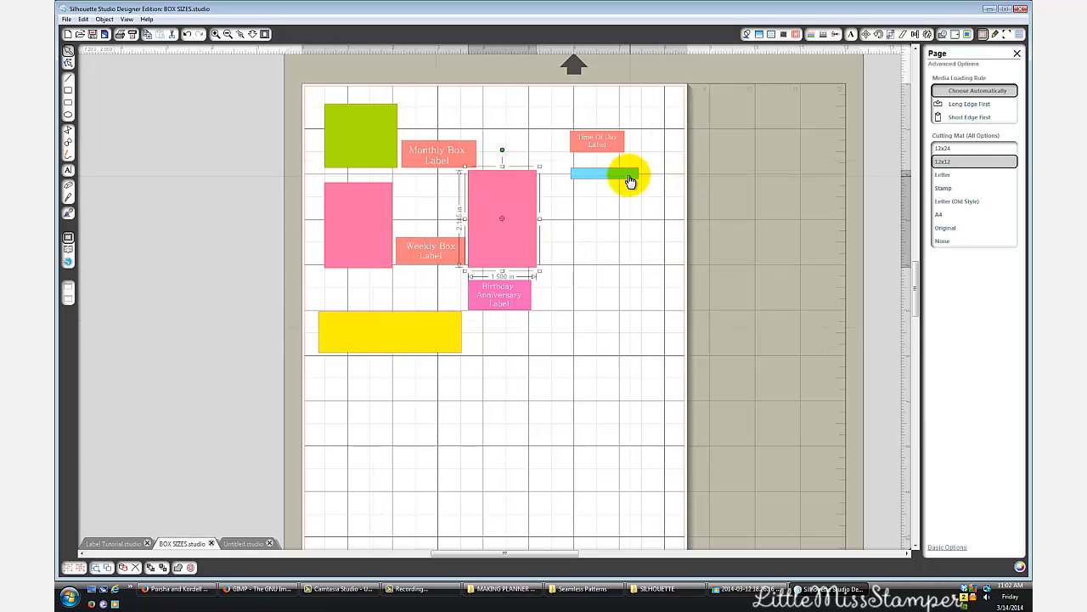
- Shift the blue strip and the Time Of Day Label slightly down the page, keeping the label above the strip
{"action": "mouse_move", "coordinate": [630, 180]}
{"action": "left_mouse_down"}
{"action": "mouse_move", "coordinate": [608, 199]}
{"action": "mouse_move", "coordinate": [631, 192]}
{"action": "left_mouse_up"}
{"action": "left_click_drag", "start_coordinate": [618, 145], "coordinate": [605, 185]}
{"action": "left_click", "coordinate": [440, 442]}
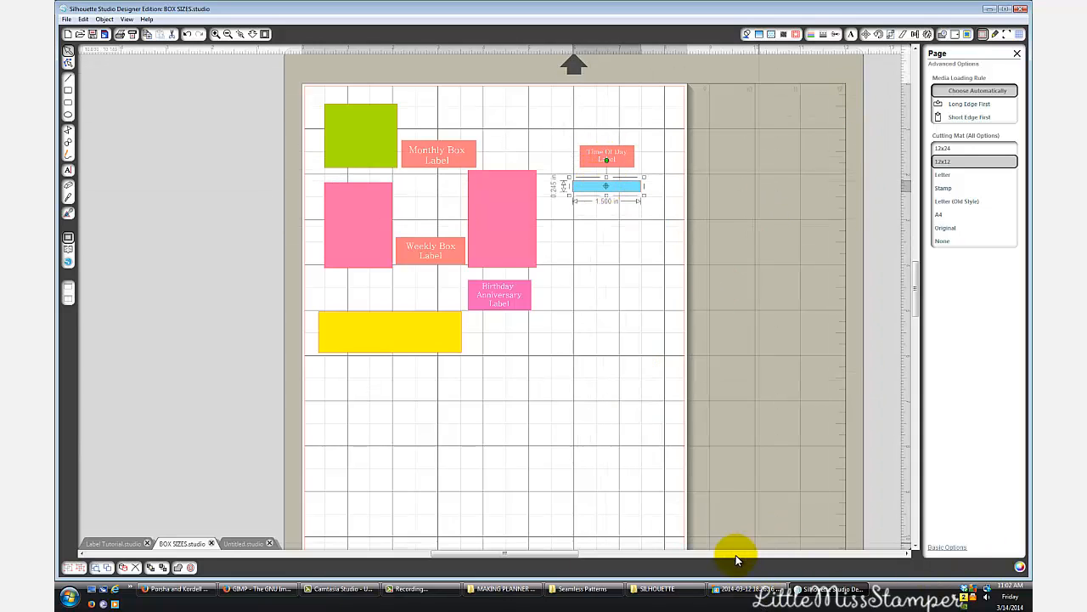
- Switch to the open planner photo, advance to photo 2014-03-12 18.26.26 to examine the day headers, and close the photo viewer
{"action": "right_click", "coordinate": [743, 588]}
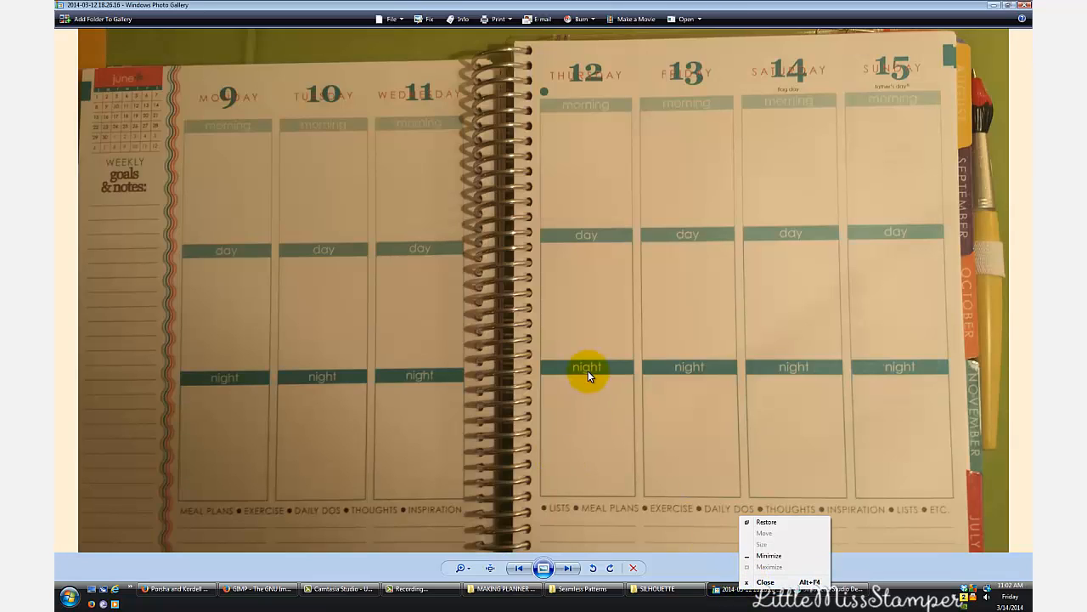
{"action": "left_click", "coordinate": [567, 567]}
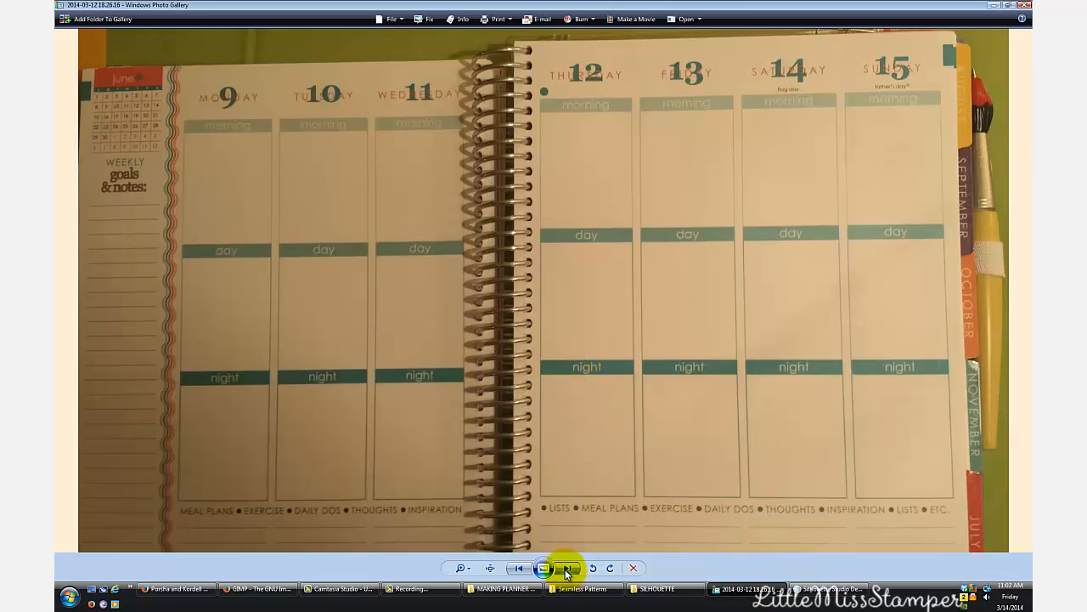
{"action": "left_click", "coordinate": [568, 567]}
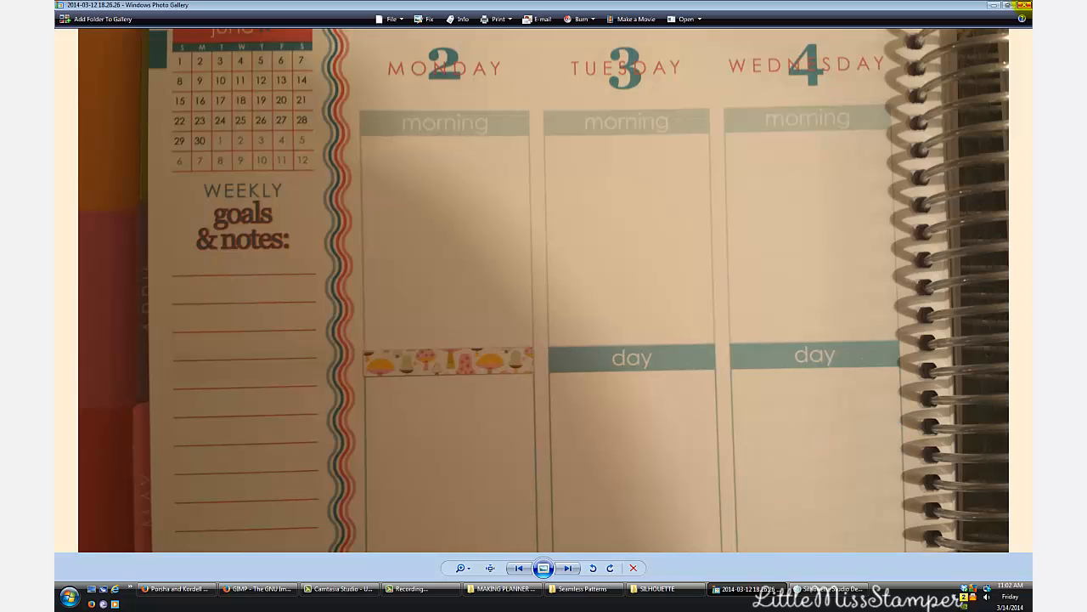
{"action": "left_click", "coordinate": [1024, 4]}
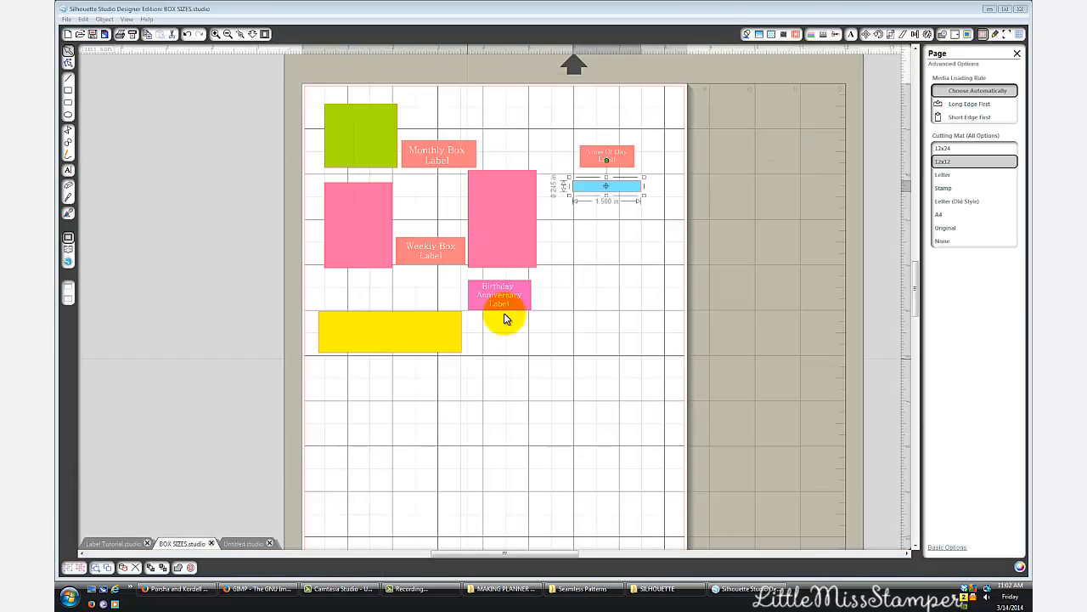
- Nudge the blue strip toward its label, and move the Birthday Anniversary Label down beside the yellow box
{"action": "left_click_drag", "start_coordinate": [620, 192], "coordinate": [622, 190]}
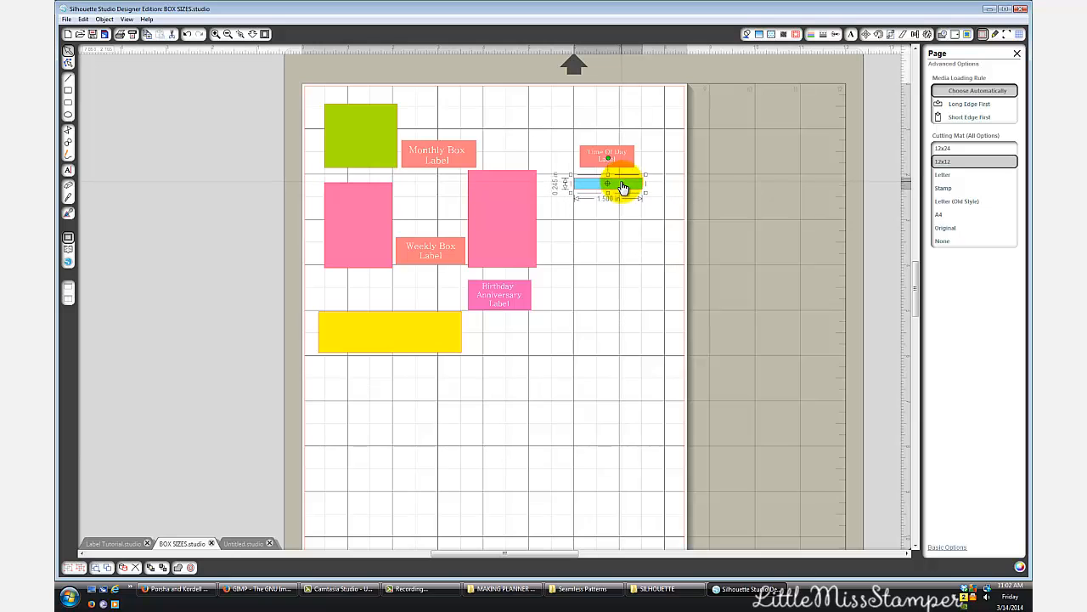
{"action": "left_click_drag", "start_coordinate": [498, 294], "coordinate": [527, 343]}
{"action": "left_click", "coordinate": [427, 350]}
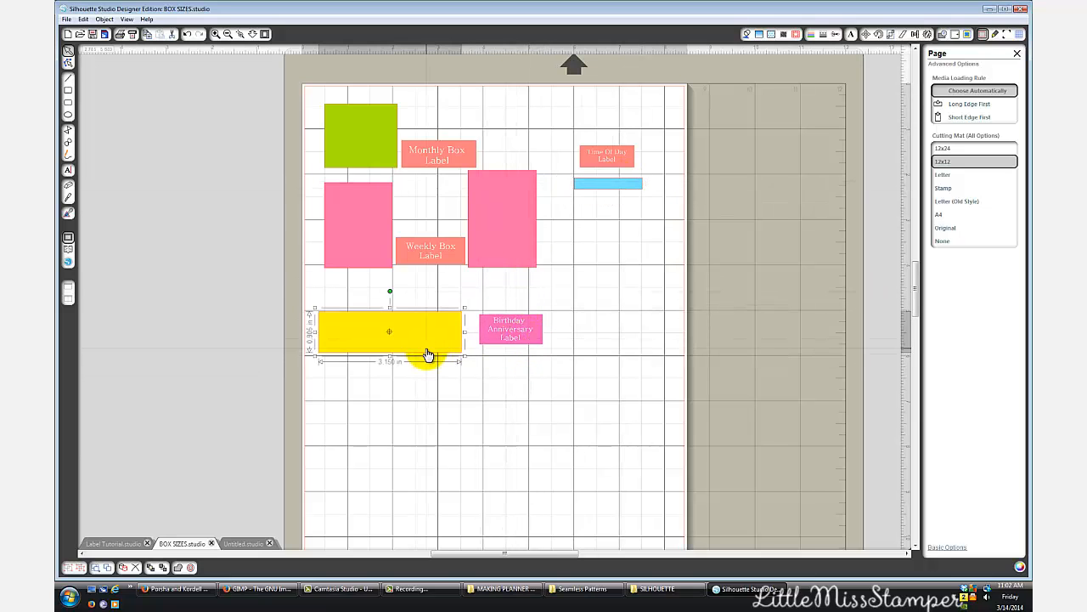
- View the birthdays and anniversaries photo 2014-03-12 18.27.20 from the MAKING PLANNER STUFF folder, and return to Silhouette Studio
{"action": "left_click", "coordinate": [510, 588]}
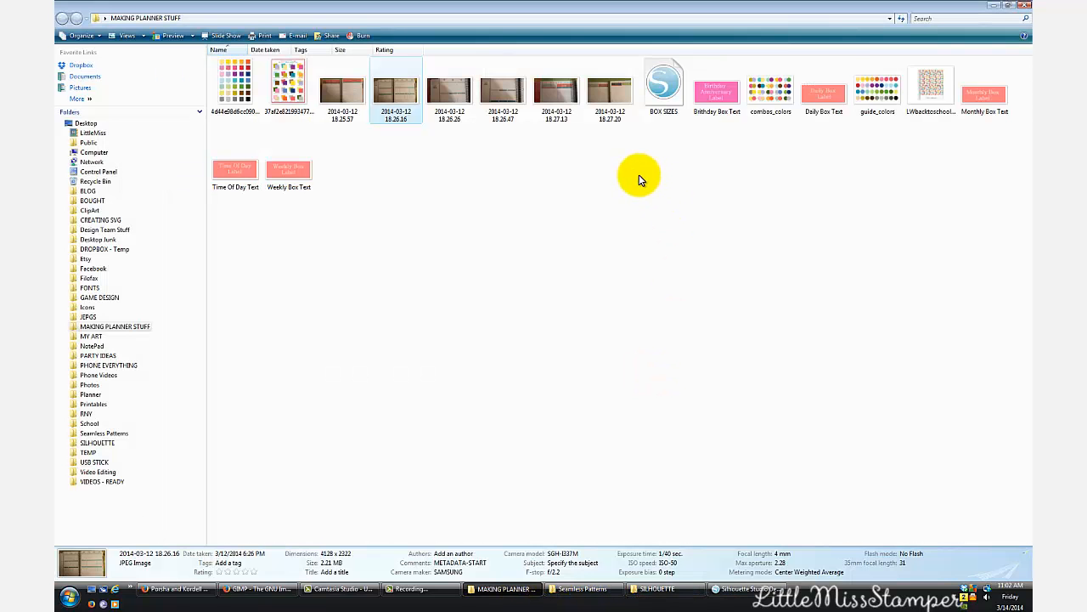
{"action": "double_click", "coordinate": [602, 81]}
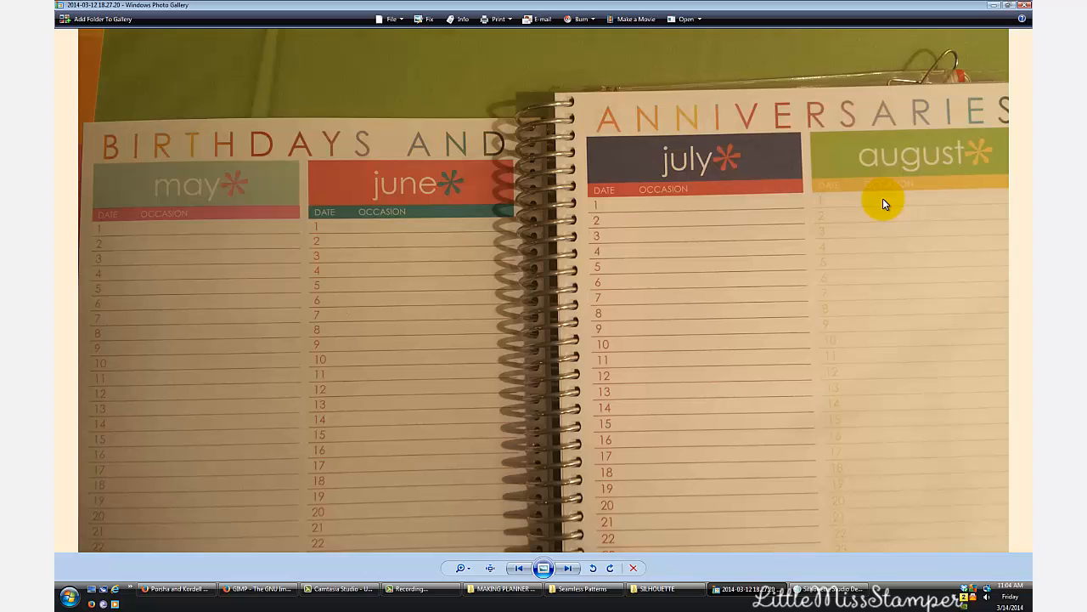
{"action": "left_click", "coordinate": [1023, 7]}
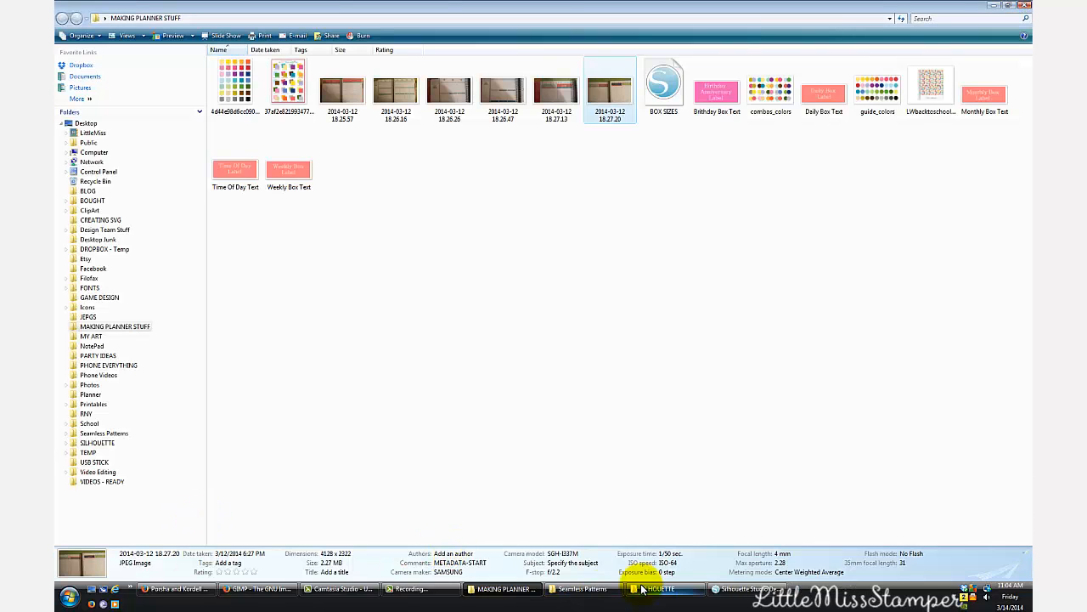
{"action": "left_click", "coordinate": [745, 589]}
- Line up the bottom edges of the yellow box and the Birthday Anniversary Label on the same horizontal grid line
{"action": "left_click_drag", "start_coordinate": [398, 341], "coordinate": [398, 335]}
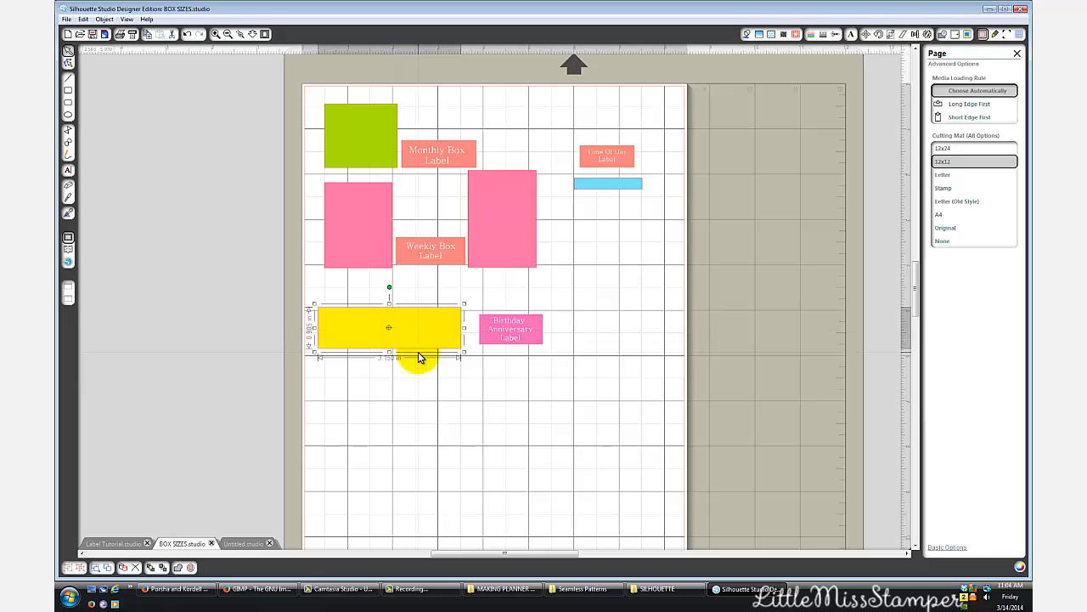
{"action": "left_click", "coordinate": [401, 394]}
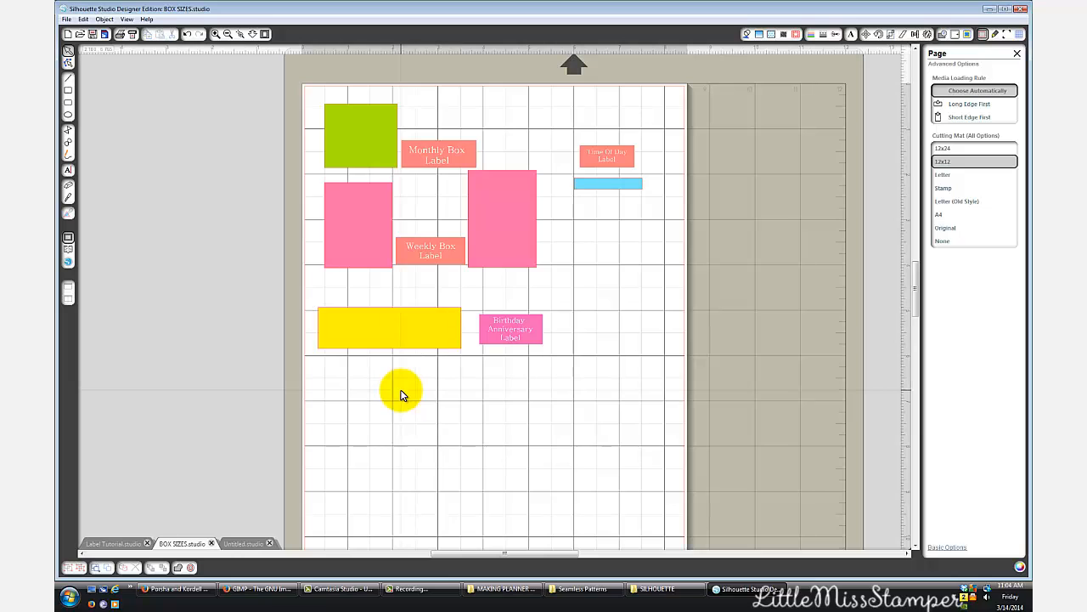
{"action": "left_click_drag", "start_coordinate": [425, 346], "coordinate": [429, 355]}
{"action": "left_click", "coordinate": [499, 351]}
{"action": "left_click_drag", "start_coordinate": [506, 347], "coordinate": [444, 361]}
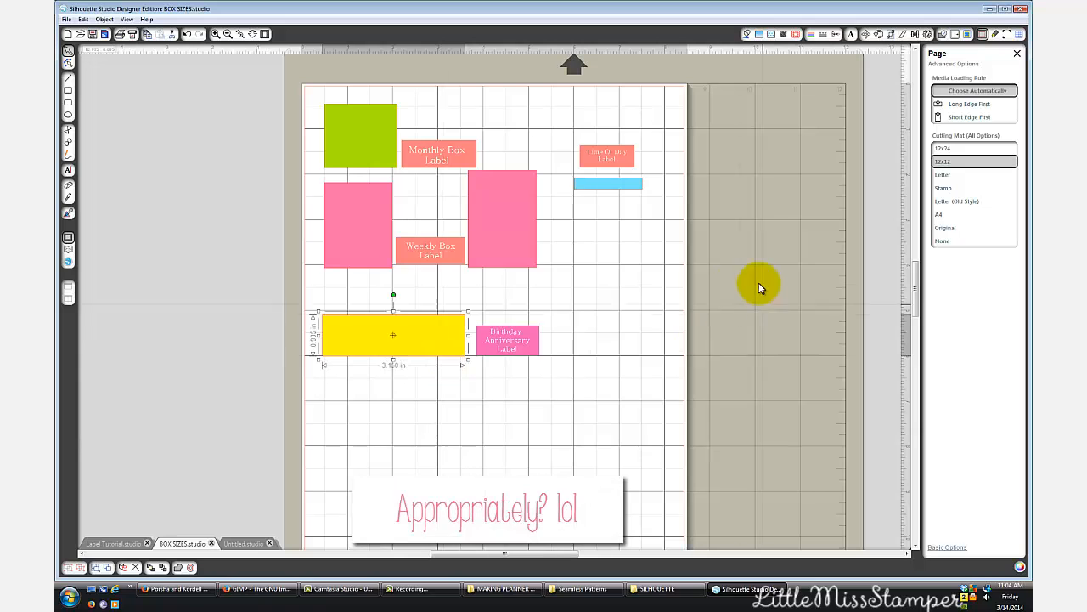
- Move the Time Of Day Label and the blue strip together down into the yellow box's row
{"action": "left_click_drag", "start_coordinate": [543, 127], "coordinate": [656, 242]}
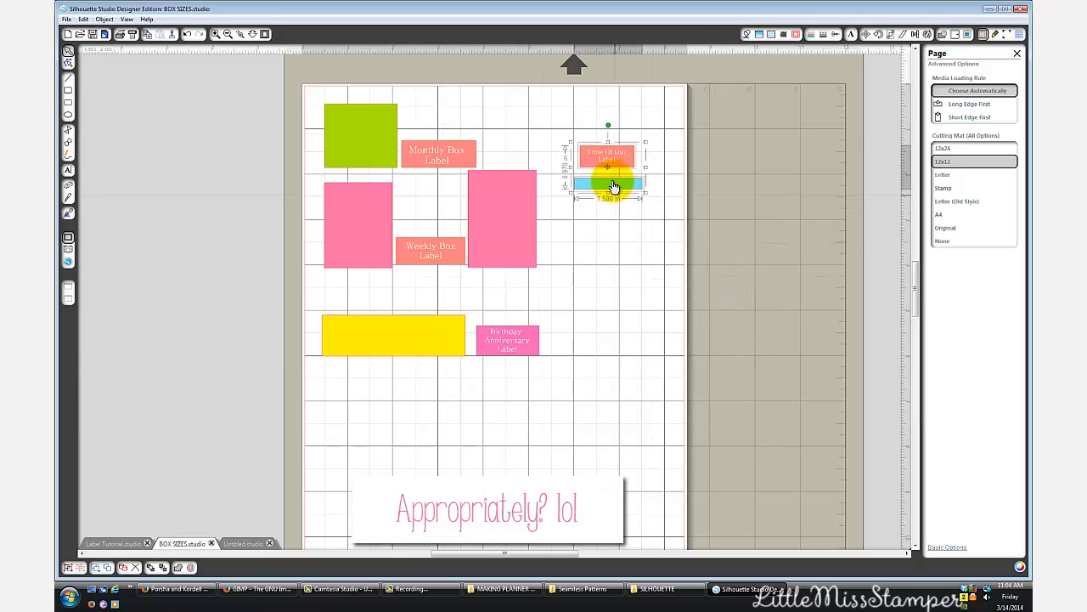
{"action": "left_click_drag", "start_coordinate": [633, 185], "coordinate": [641, 350]}
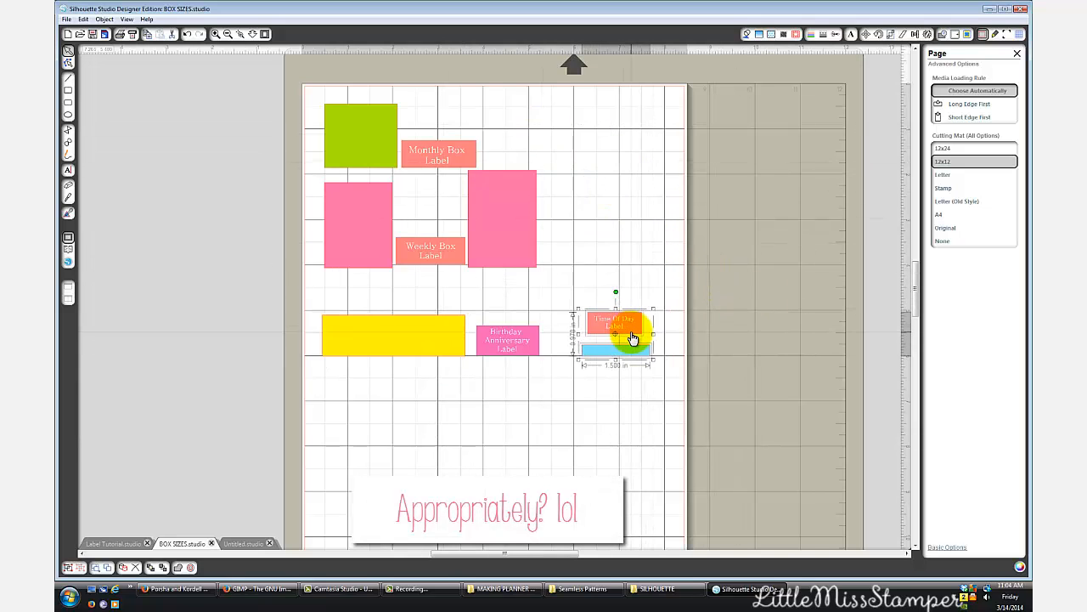
- Switch from the BOX SIZES design to the blank Untitled design
{"action": "left_click", "coordinate": [575, 427]}
{"action": "left_click", "coordinate": [419, 356]}
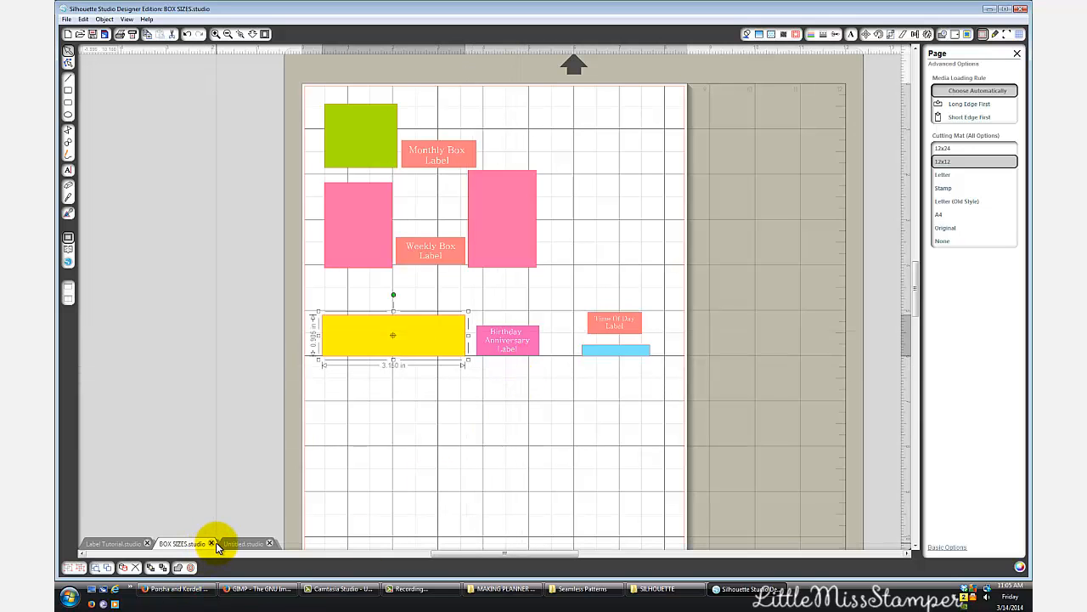
{"action": "left_click", "coordinate": [244, 543]}
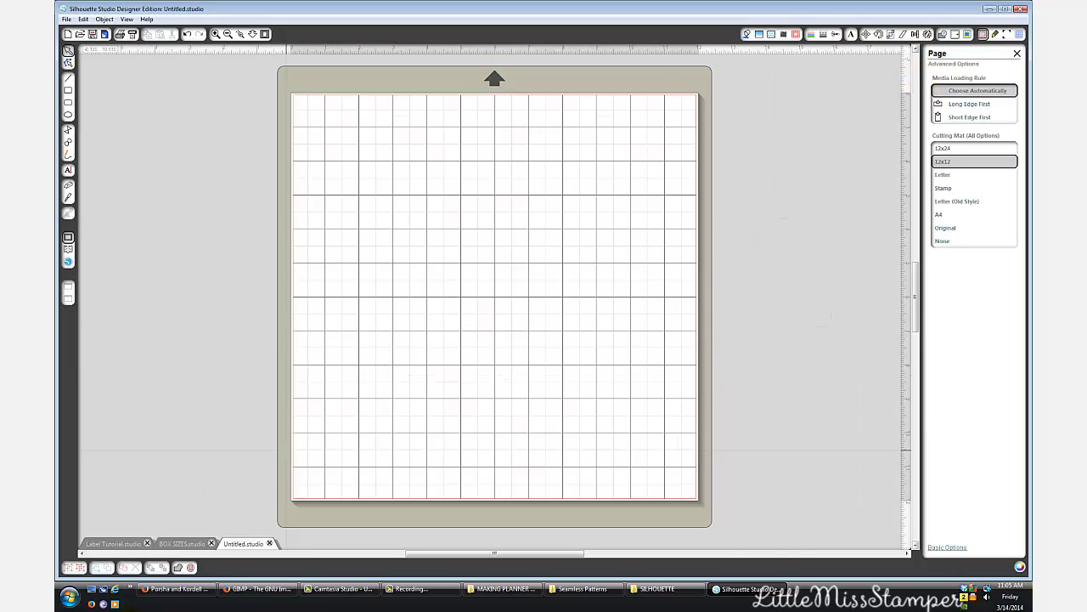
- View the GIMP website in Firefox, and return to the Untitled design in Silhouette Studio
{"action": "left_click", "coordinate": [287, 588]}
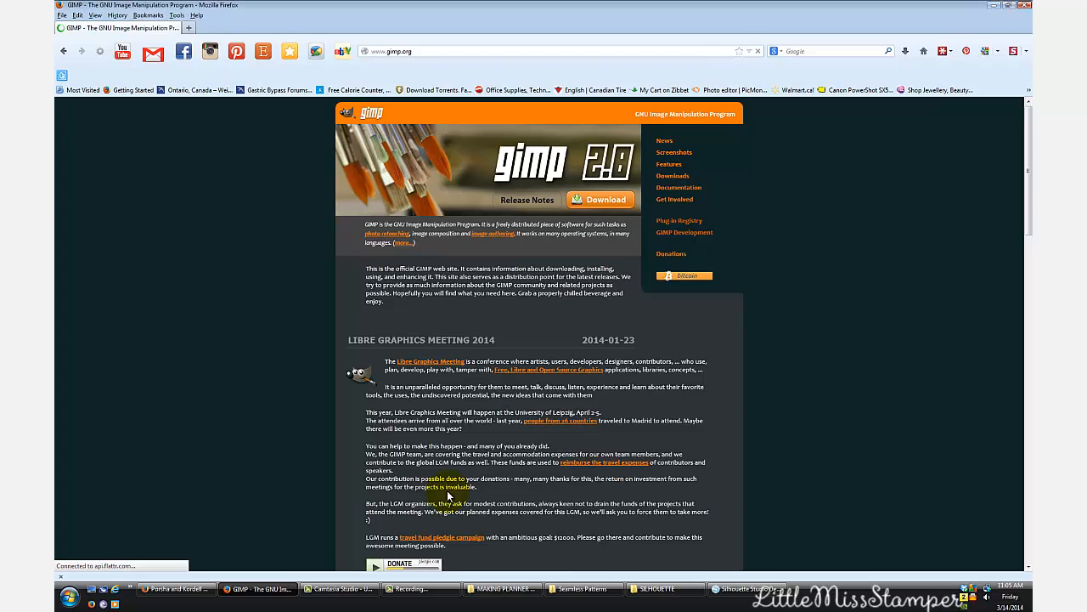
{"action": "left_click", "coordinate": [743, 589]}
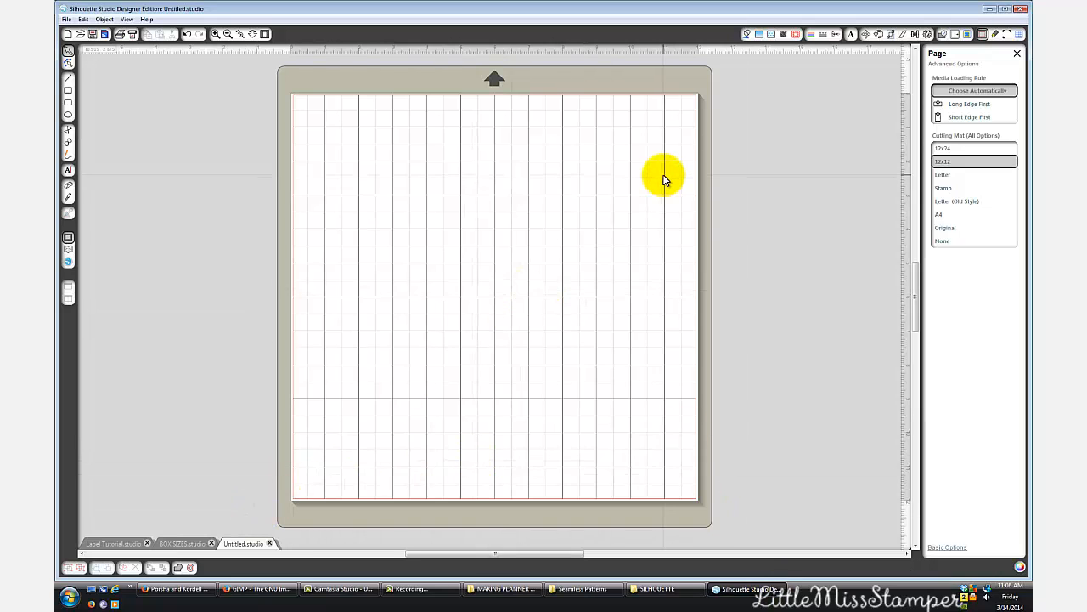
- Set the page size of the Untitled design to Letter
{"action": "left_click", "coordinate": [967, 35]}
{"action": "left_click", "coordinate": [956, 36]}
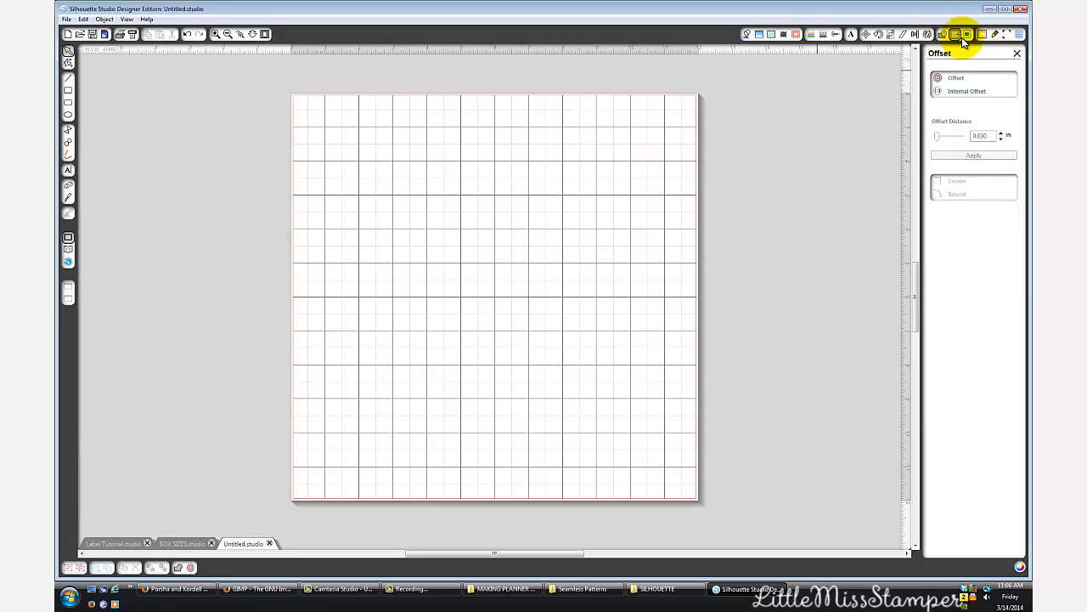
{"action": "left_click", "coordinate": [981, 35]}
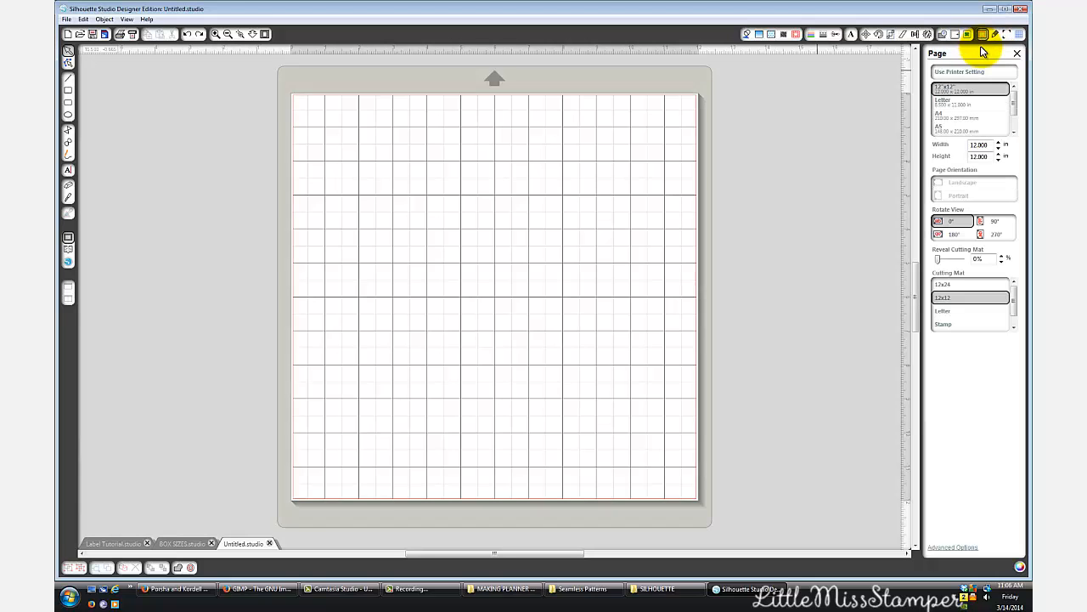
{"action": "left_click", "coordinate": [946, 104]}
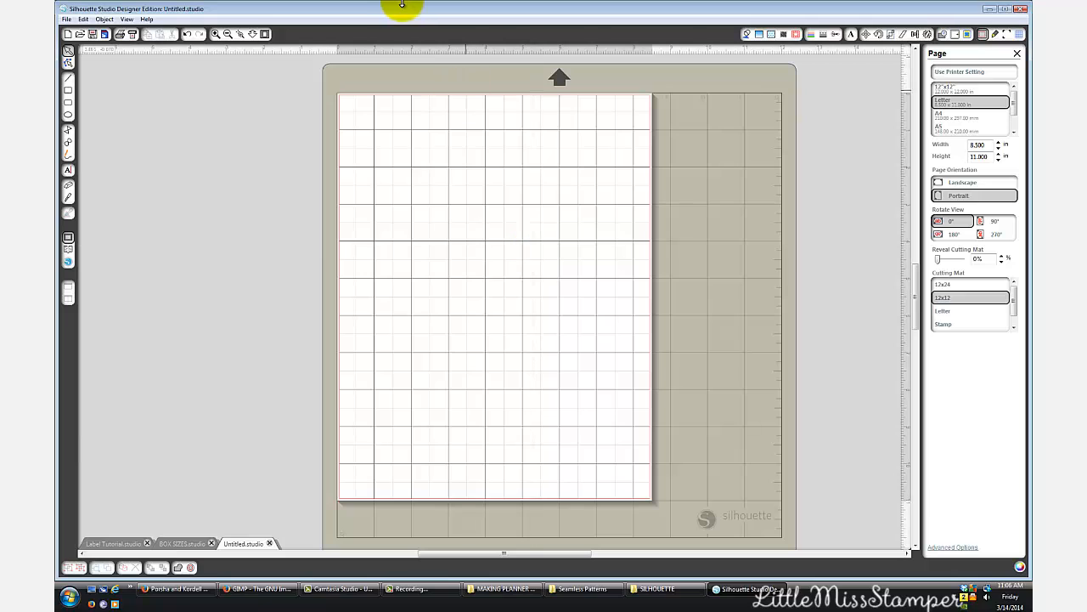
- Draw a rectangle about 1.5 in wide and 0.4 in high near the page's upper-left corner
{"action": "left_click", "coordinate": [68, 91]}
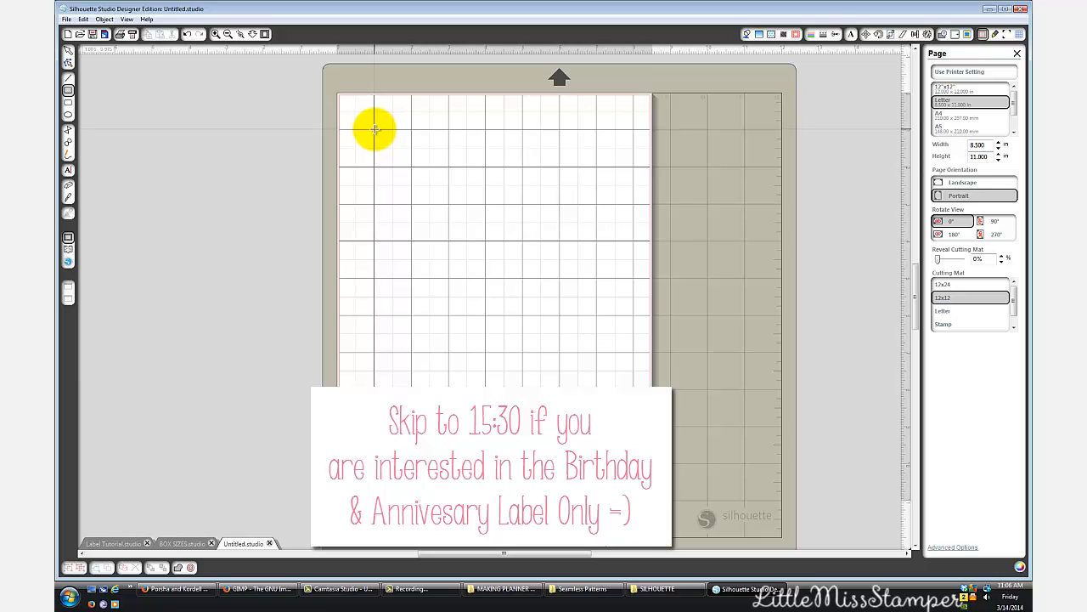
{"action": "left_click_drag", "start_coordinate": [375, 129], "coordinate": [449, 167]}
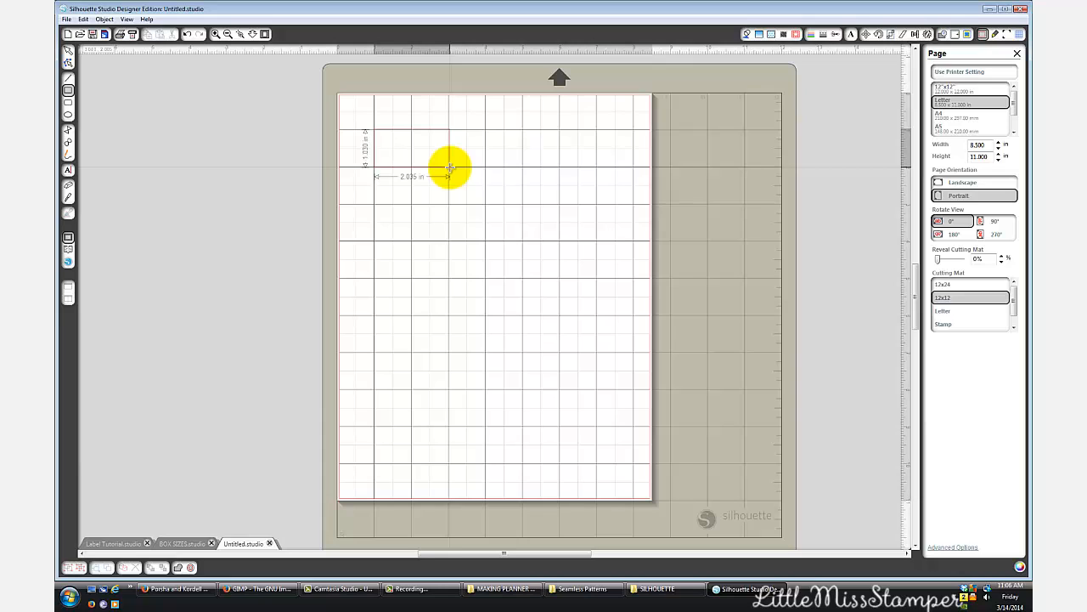
{"action": "left_click_drag", "start_coordinate": [449, 167], "coordinate": [430, 144]}
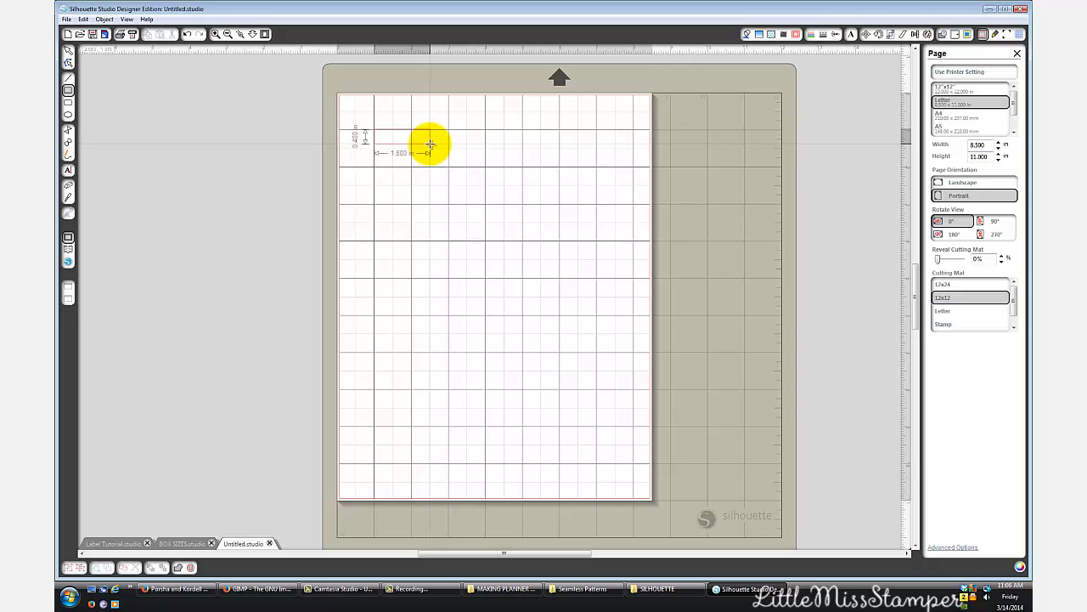
{"action": "left_click_drag", "start_coordinate": [430, 144], "coordinate": [430, 146]}
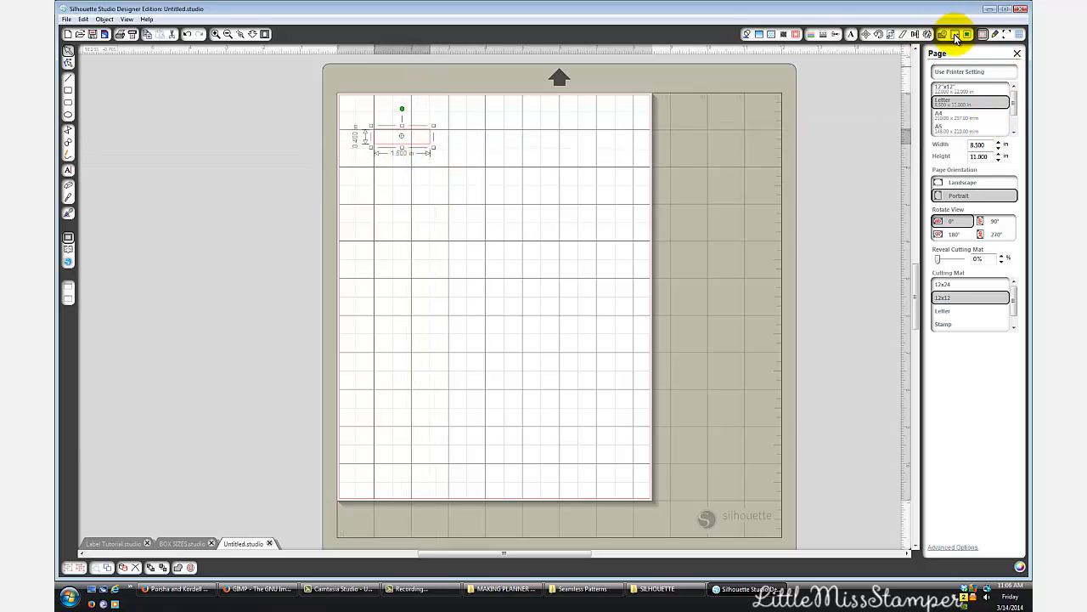
- Scale the rectangle to a height of 0.245 in, keeping its width at 1.500 in
{"action": "left_click", "coordinate": [892, 34]}
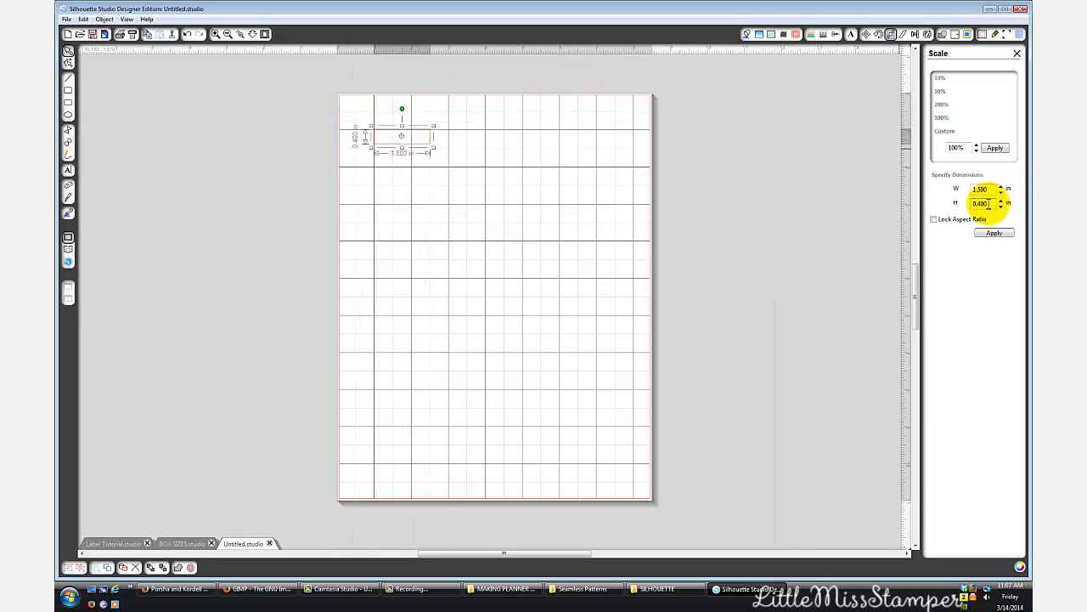
{"action": "left_click_drag", "start_coordinate": [977, 203], "coordinate": [1010, 218]}
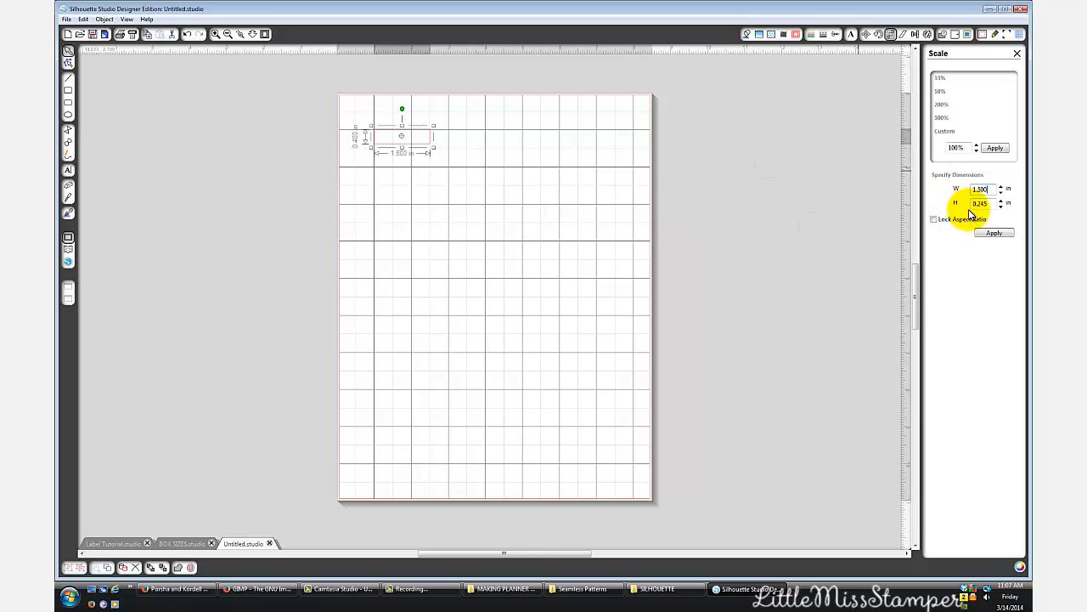
{"action": "left_click", "coordinate": [996, 234]}
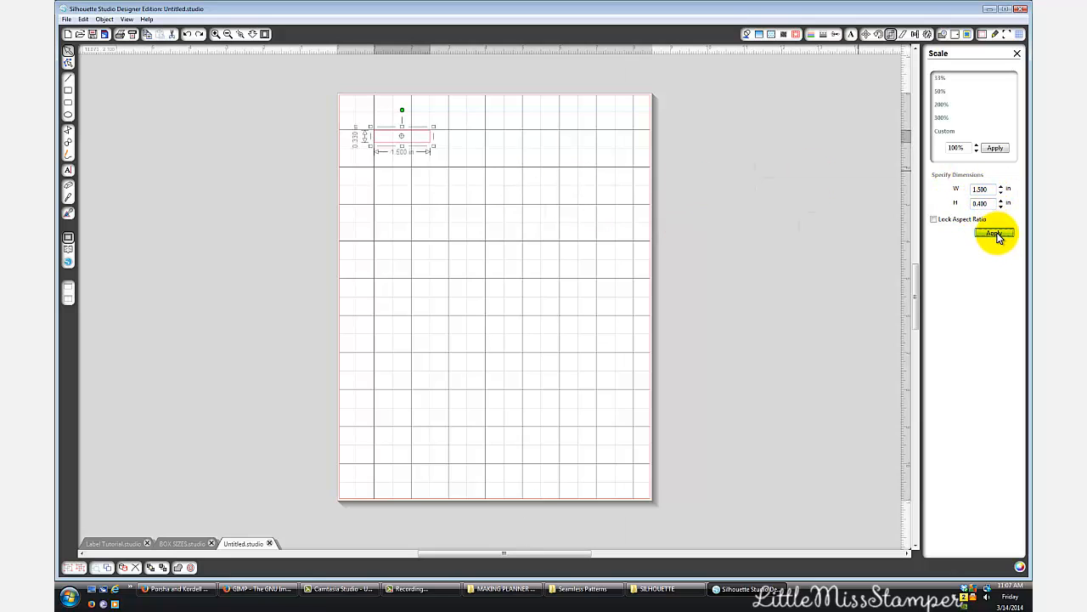
{"action": "left_click", "coordinate": [420, 144]}
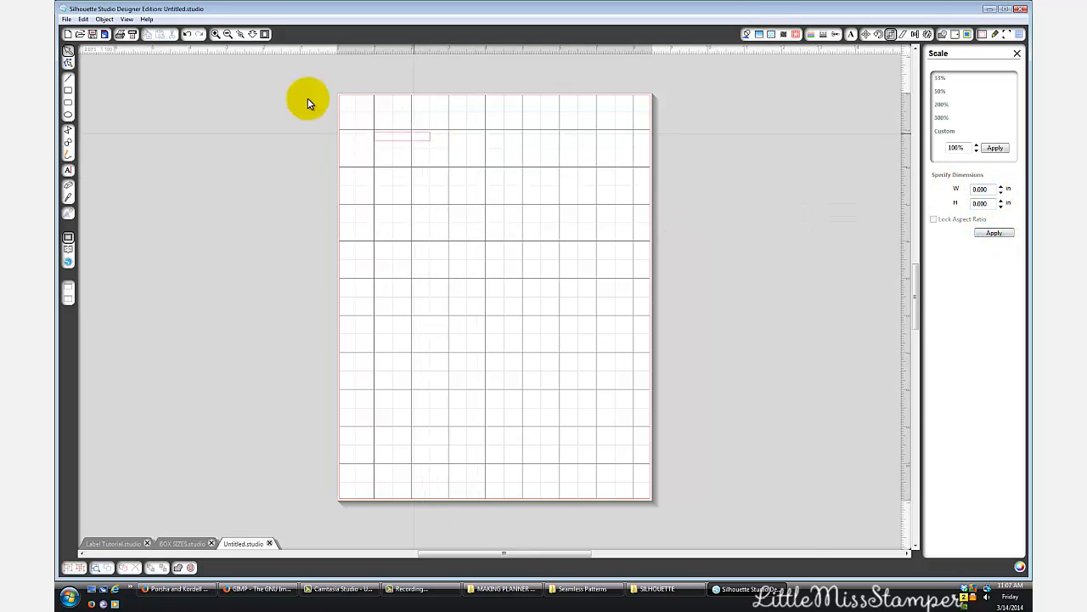
- Move the small rectangle up slightly so its top edge sits on the horizontal grid line
{"action": "left_click", "coordinate": [217, 34]}
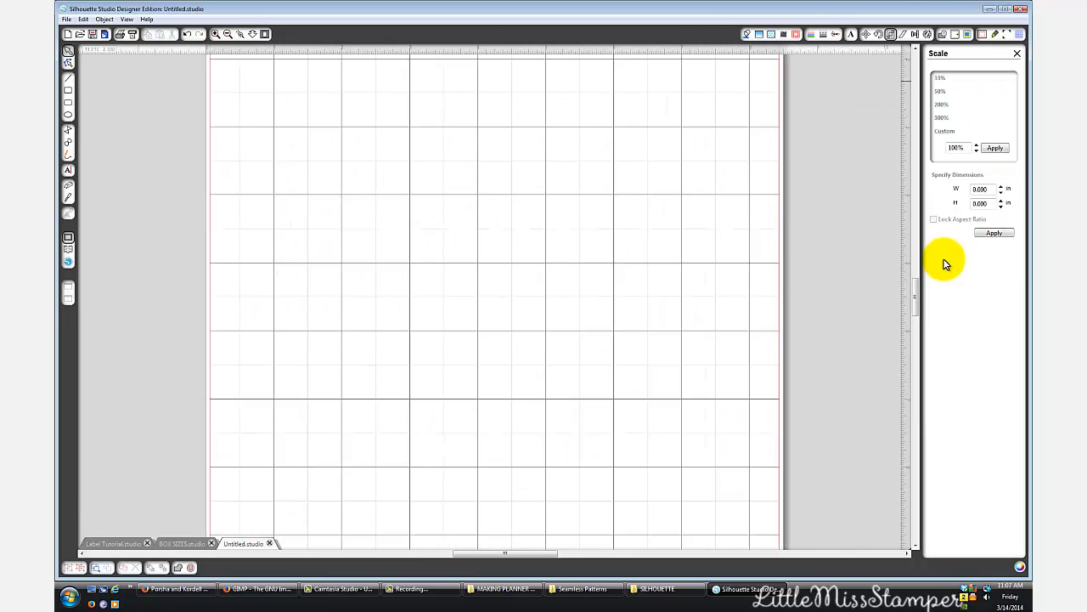
{"action": "left_click_drag", "start_coordinate": [918, 296], "coordinate": [923, 245]}
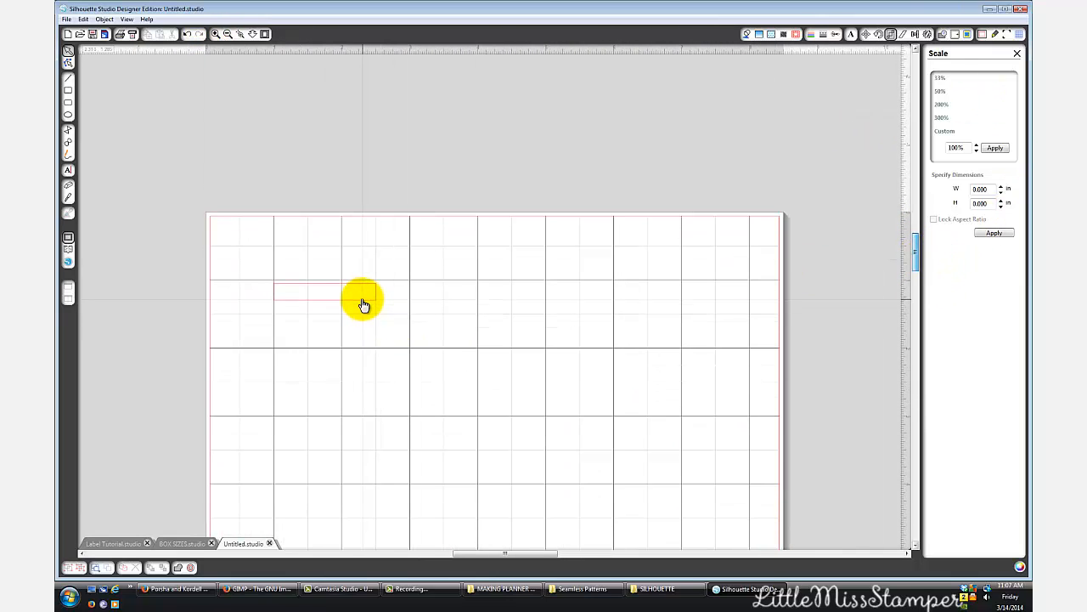
{"action": "left_click", "coordinate": [363, 304]}
{"action": "left_click_drag", "start_coordinate": [363, 304], "coordinate": [364, 302]}
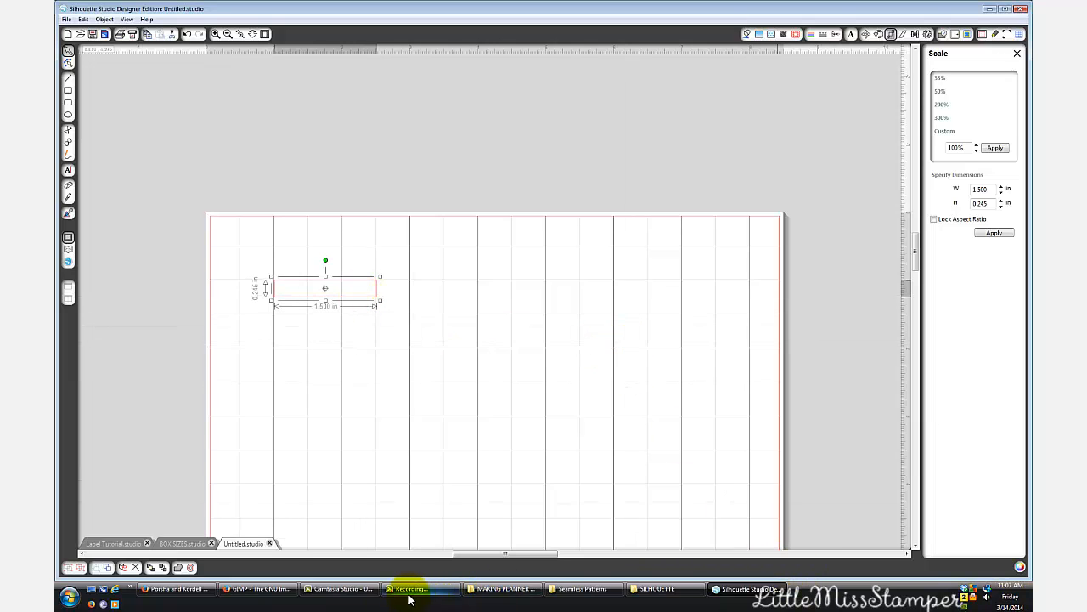
{"action": "left_click", "coordinate": [340, 588]}
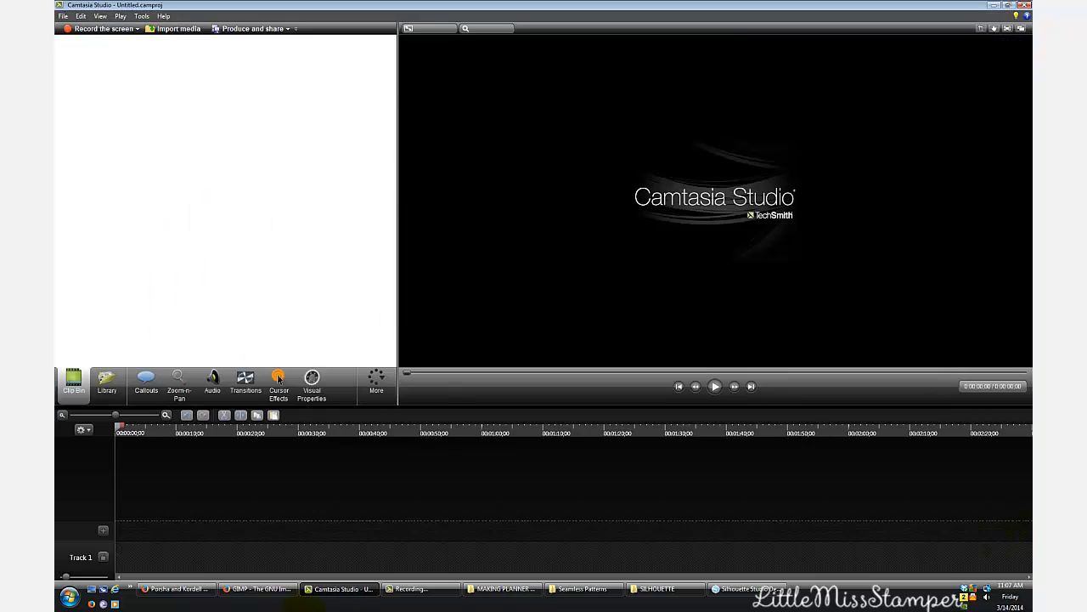
{"action": "left_click", "coordinate": [416, 588]}
{"action": "left_click", "coordinate": [982, 559]}
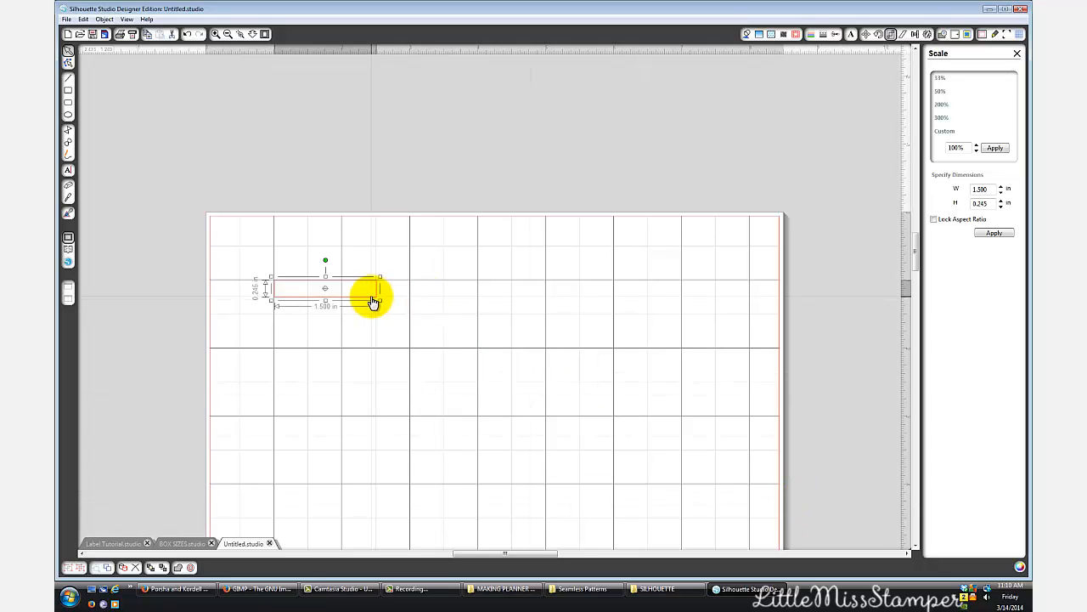
- Show the registration marks on the page, and reduce their size to 5.00 mm and their thickness to 0.30 mm
{"action": "left_click", "coordinate": [927, 35]}
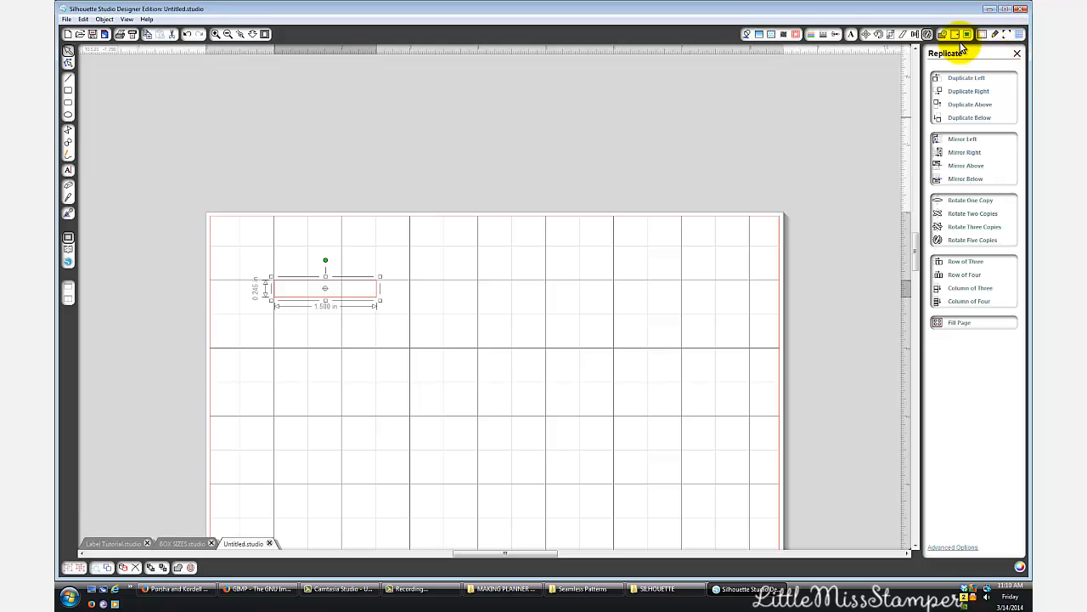
{"action": "left_click", "coordinate": [1006, 35]}
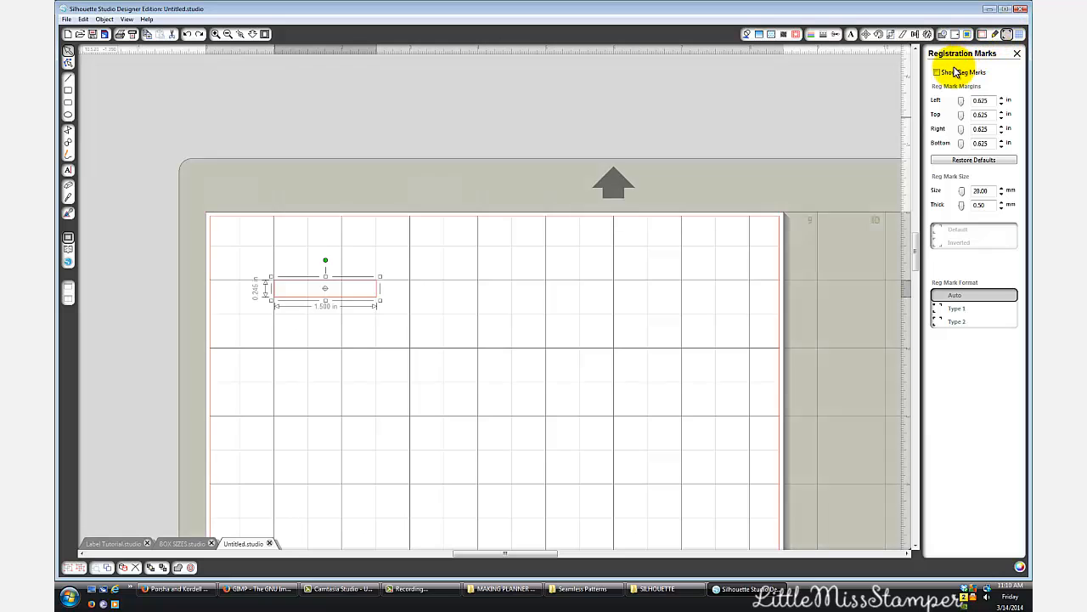
{"action": "left_click", "coordinate": [948, 73]}
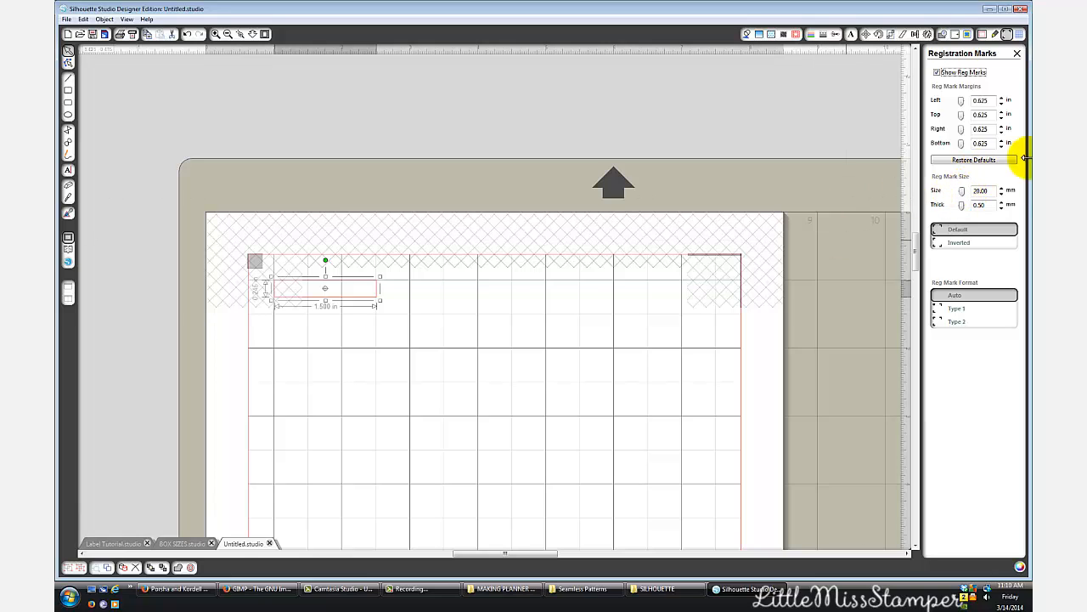
{"action": "left_click_drag", "start_coordinate": [962, 194], "coordinate": [943, 205]}
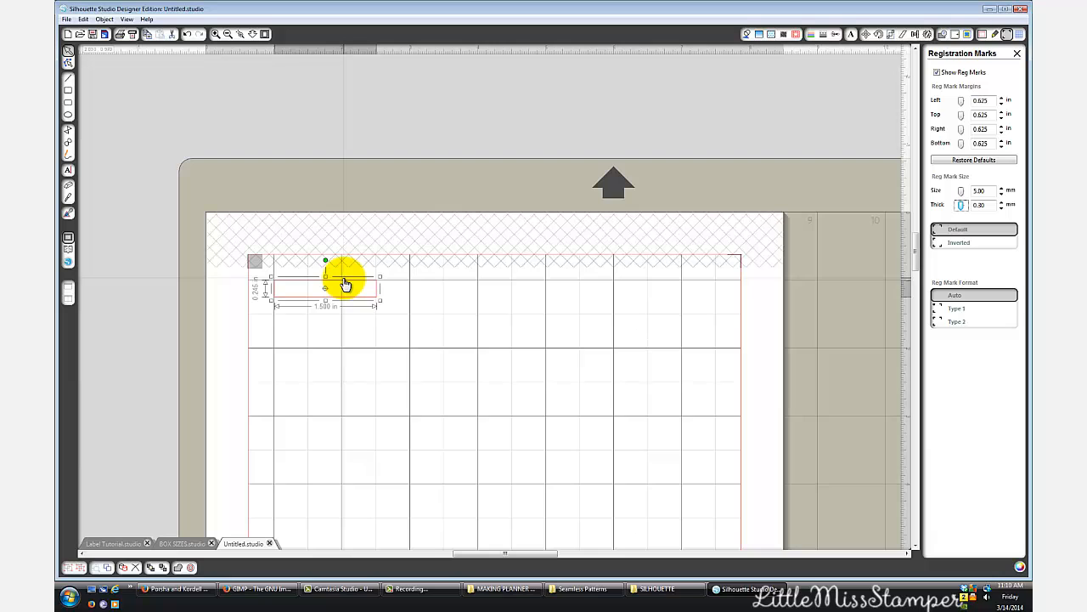
- Move the rectangle into the upper-left corner of the cutting area, just below the square registration mark and clear of the hatching
{"action": "left_click_drag", "start_coordinate": [346, 285], "coordinate": [356, 280]}
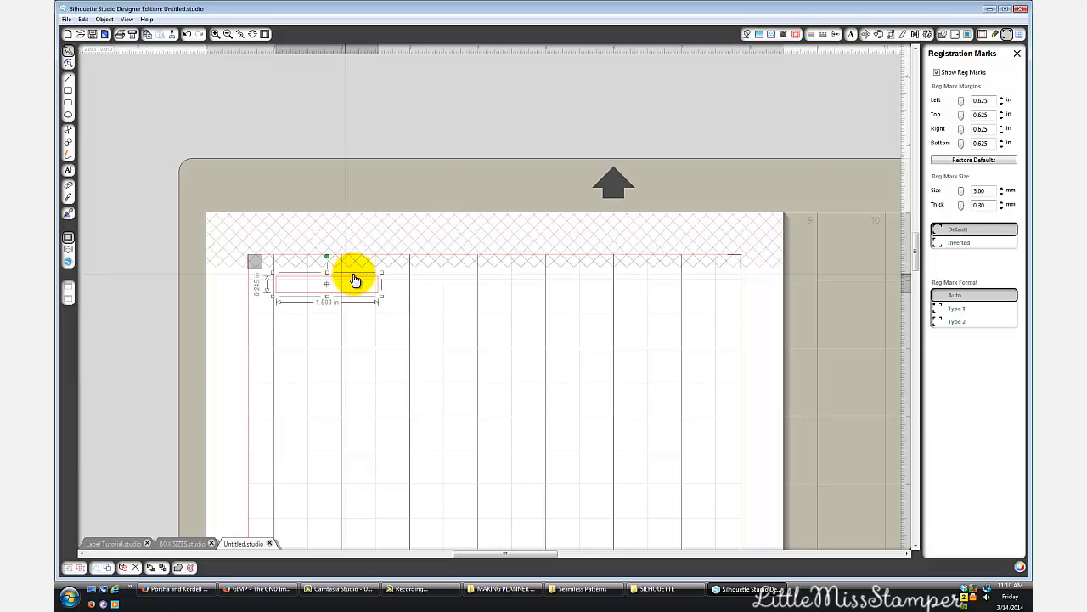
{"action": "scroll", "coordinate": [585, 242], "scroll_direction": "down", "scroll_amount": 2}
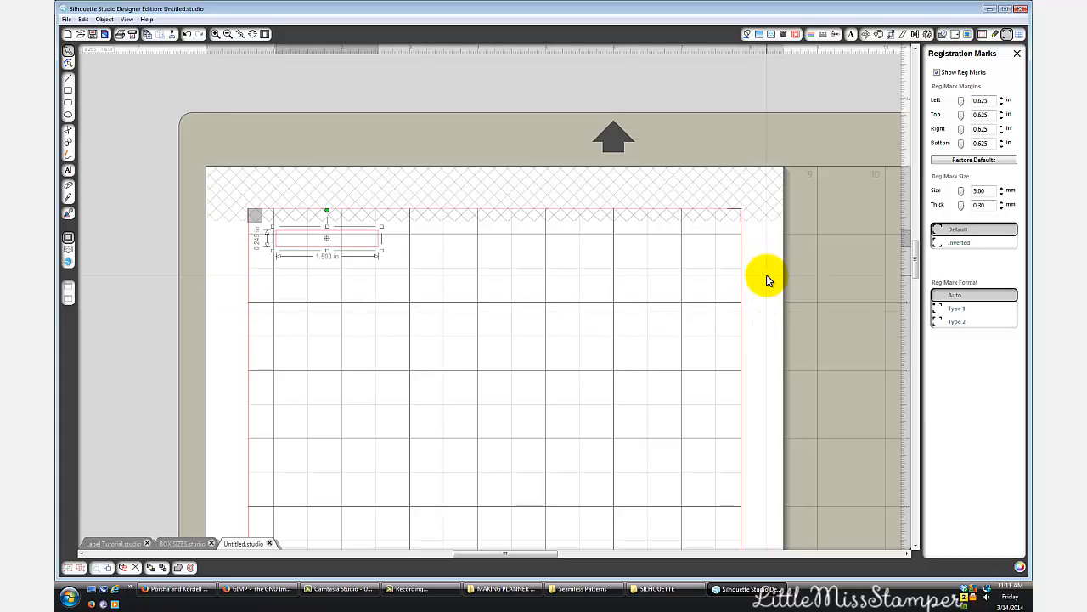
{"action": "left_click", "coordinate": [351, 244]}
{"action": "left_click", "coordinate": [335, 244]}
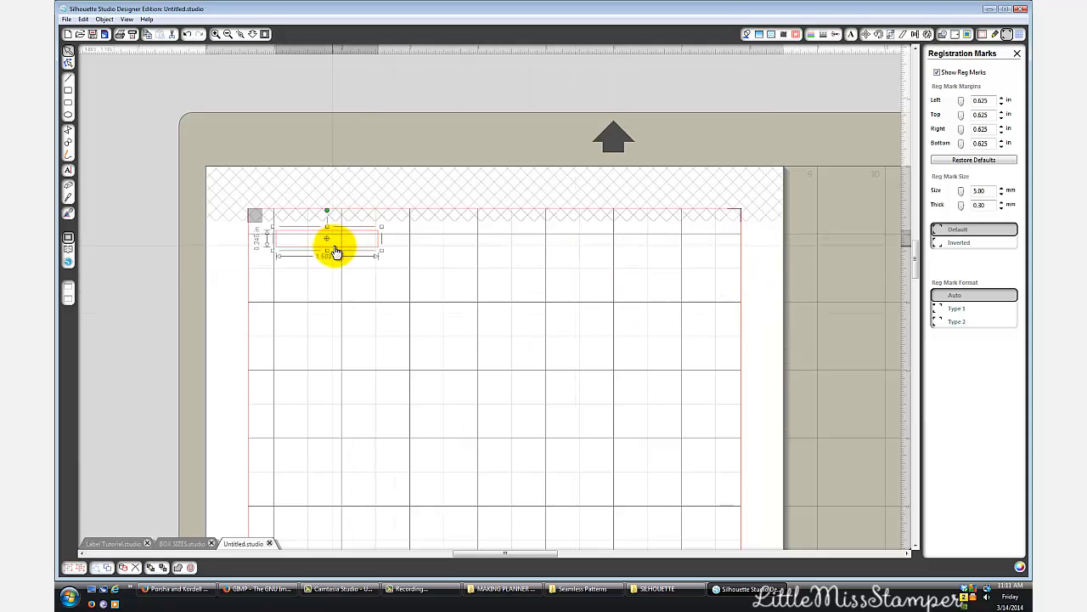
{"action": "left_click_drag", "start_coordinate": [335, 245], "coordinate": [316, 247]}
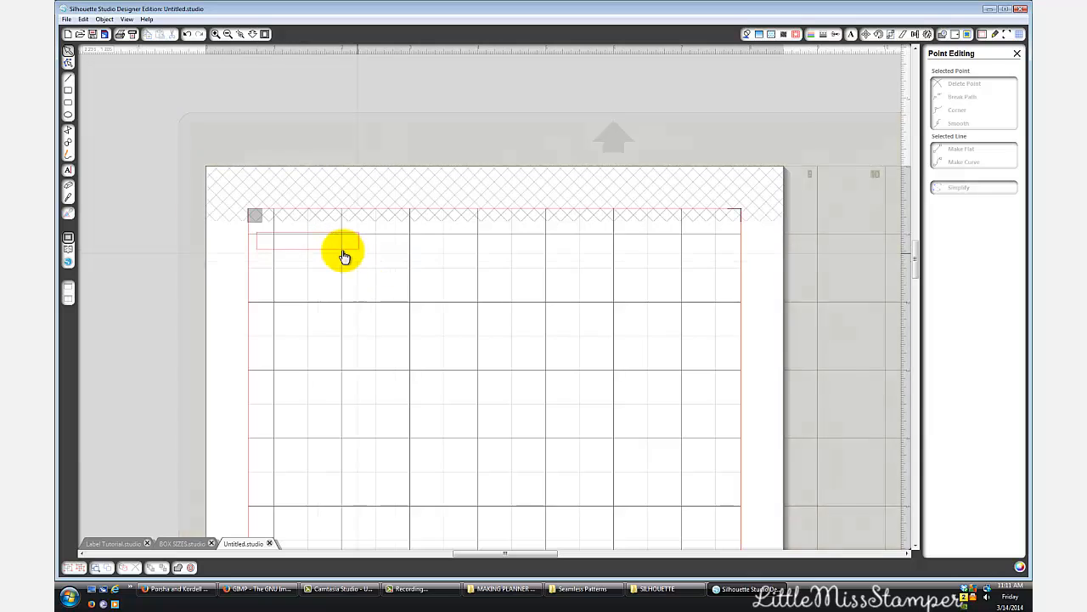
{"action": "left_click", "coordinate": [340, 249]}
{"action": "left_click", "coordinate": [338, 253]}
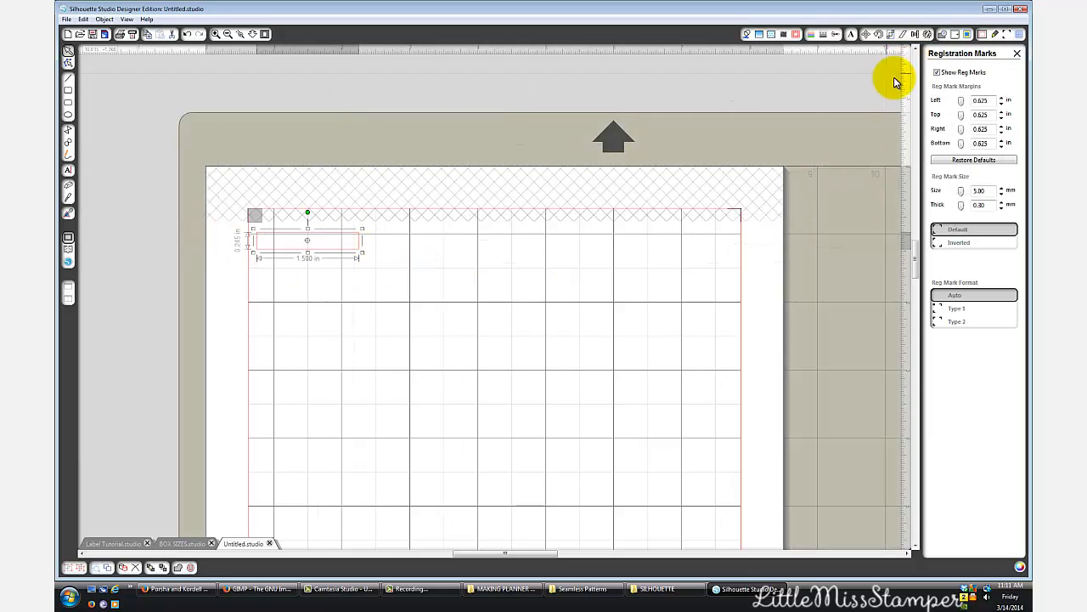
- Duplicate the rectangle to its right, and shift the copy slightly to leave a narrow gap between them
{"action": "left_click", "coordinate": [927, 34]}
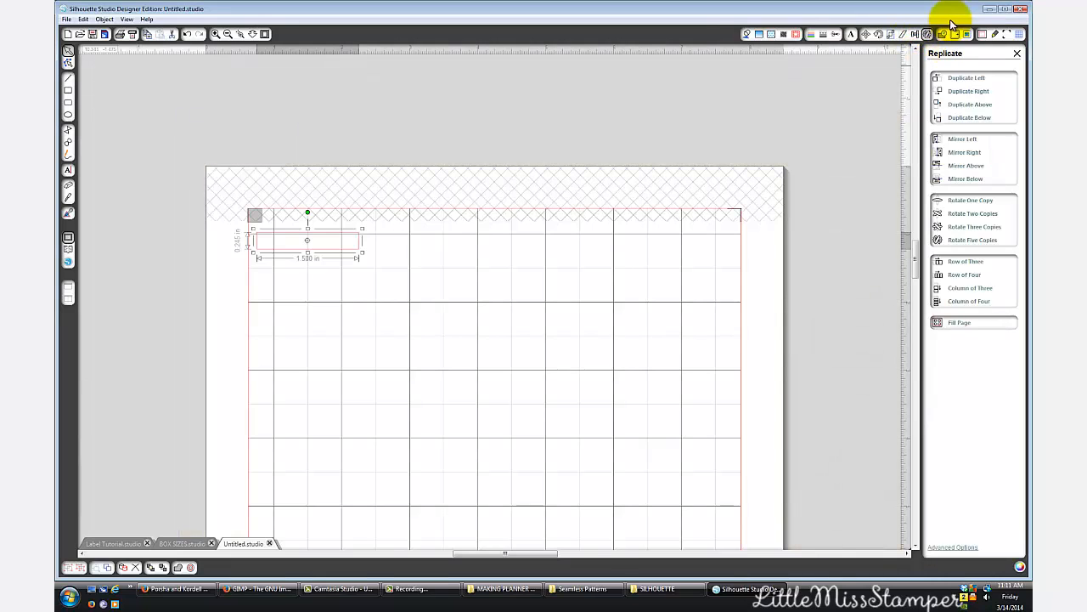
{"action": "left_click", "coordinate": [969, 91]}
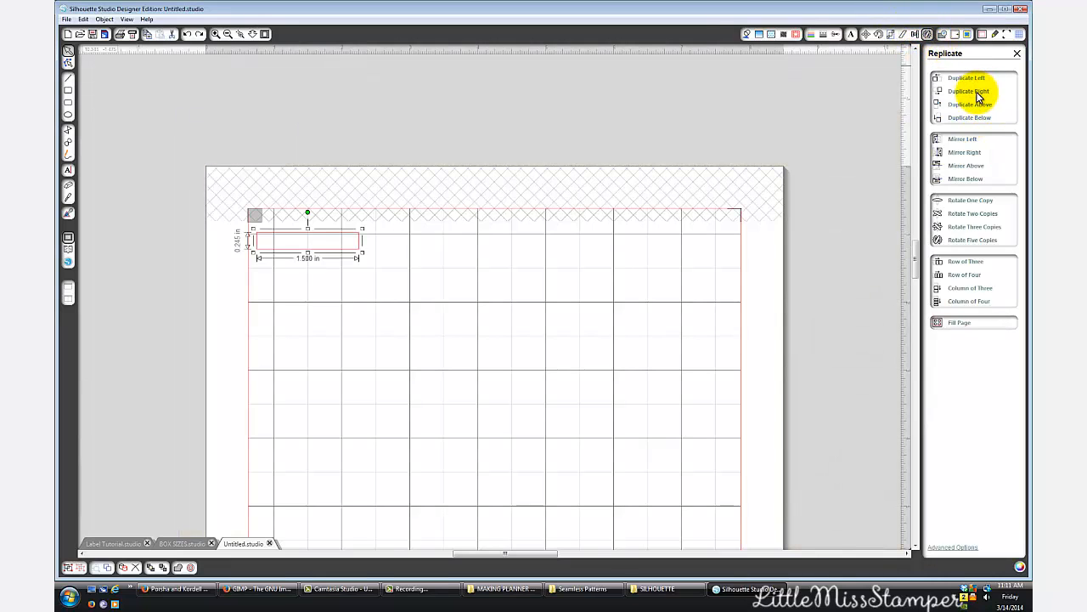
{"action": "left_click_drag", "start_coordinate": [447, 253], "coordinate": [457, 258]}
{"action": "left_click", "coordinate": [451, 291]}
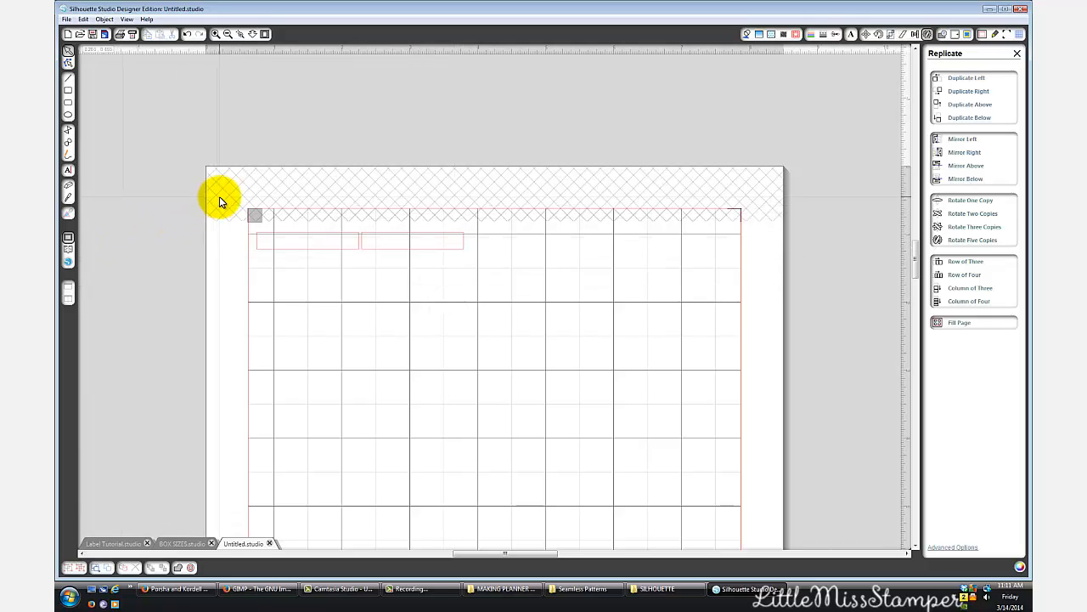
- Duplicate both rectangles to the right, and shift the new pair slightly to leave a narrow gap in the row
{"action": "left_click_drag", "start_coordinate": [219, 196], "coordinate": [481, 294]}
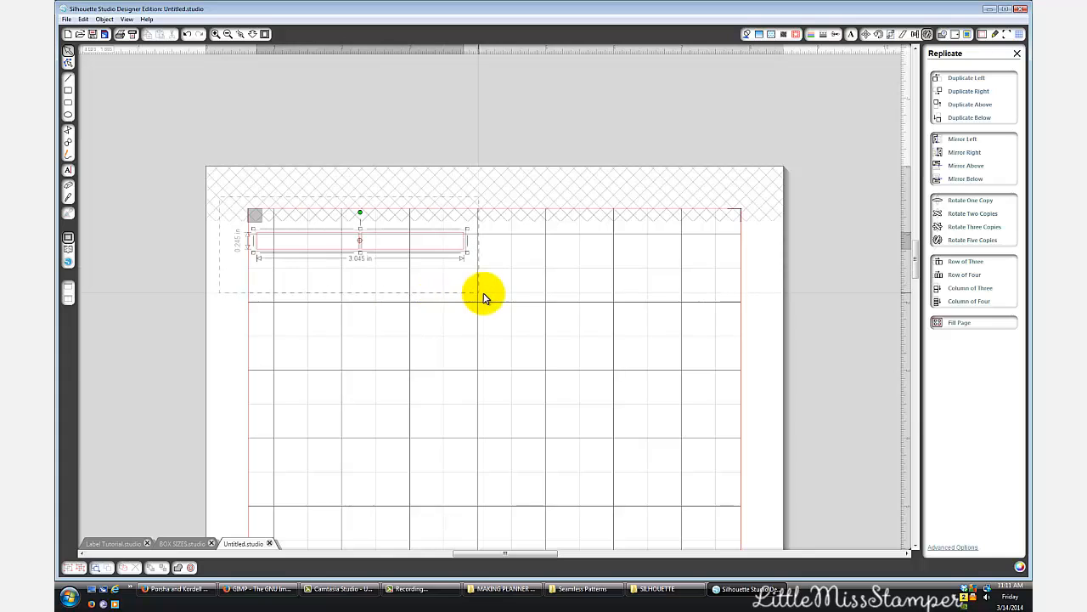
{"action": "left_click", "coordinate": [982, 92]}
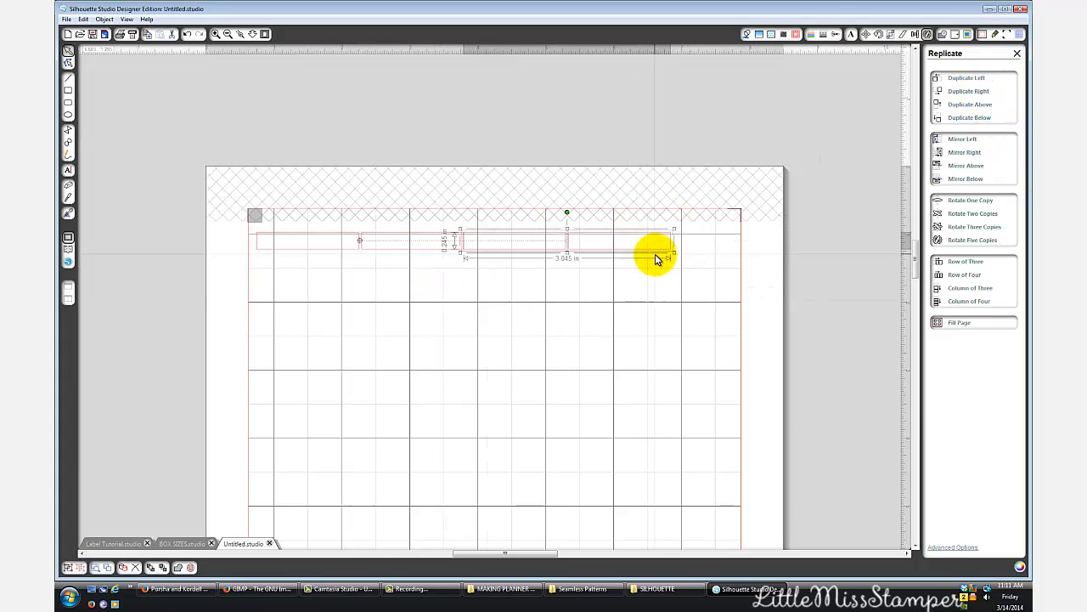
{"action": "left_click_drag", "start_coordinate": [660, 257], "coordinate": [665, 256]}
{"action": "left_click_drag", "start_coordinate": [666, 257], "coordinate": [664, 257]}
{"action": "left_click", "coordinate": [652, 309]}
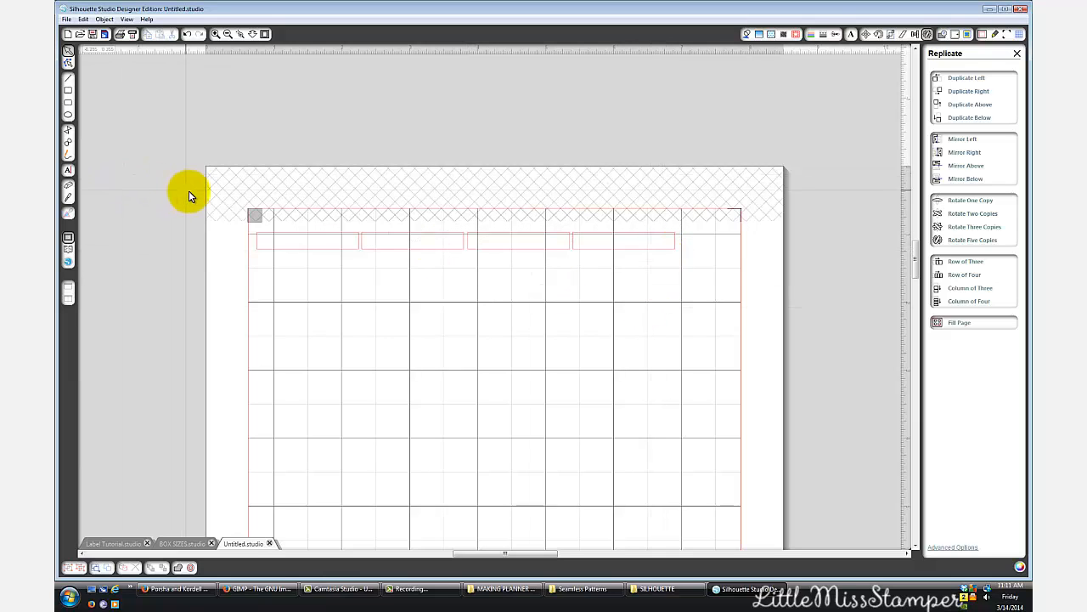
- Shift the row of four boxes slightly to the right, and duplicate it below with a narrow gap between the rows
{"action": "left_click_drag", "start_coordinate": [190, 193], "coordinate": [751, 370]}
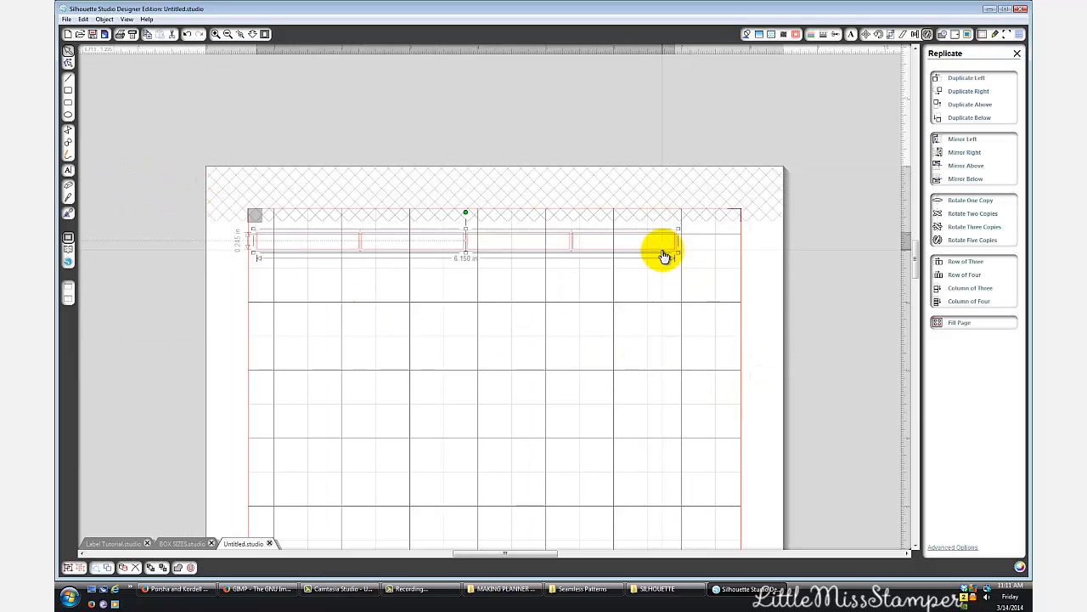
{"action": "left_click_drag", "start_coordinate": [660, 251], "coordinate": [679, 256]}
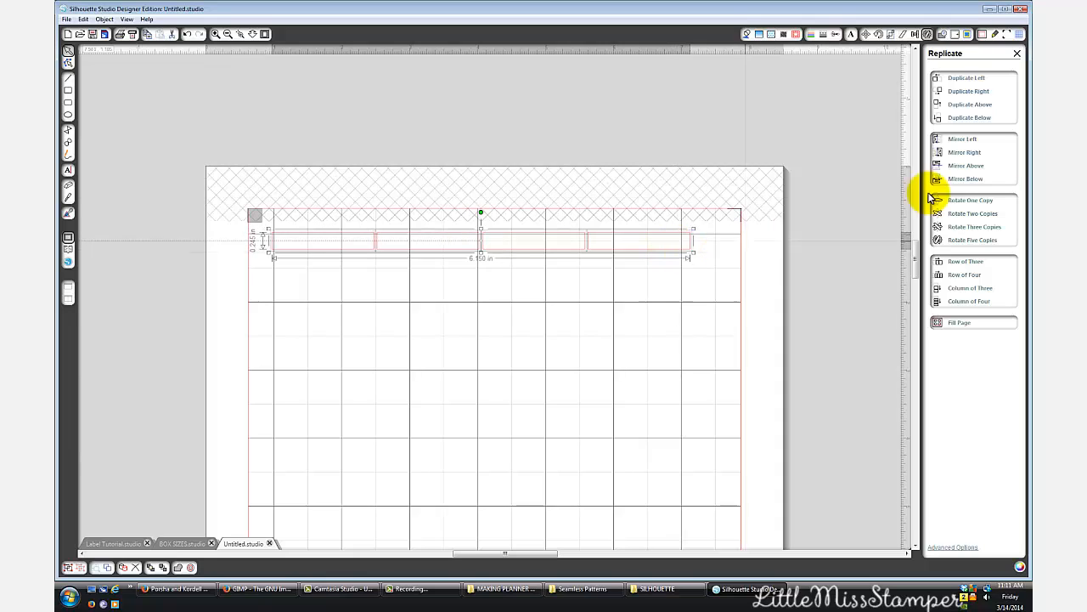
{"action": "left_click", "coordinate": [991, 117]}
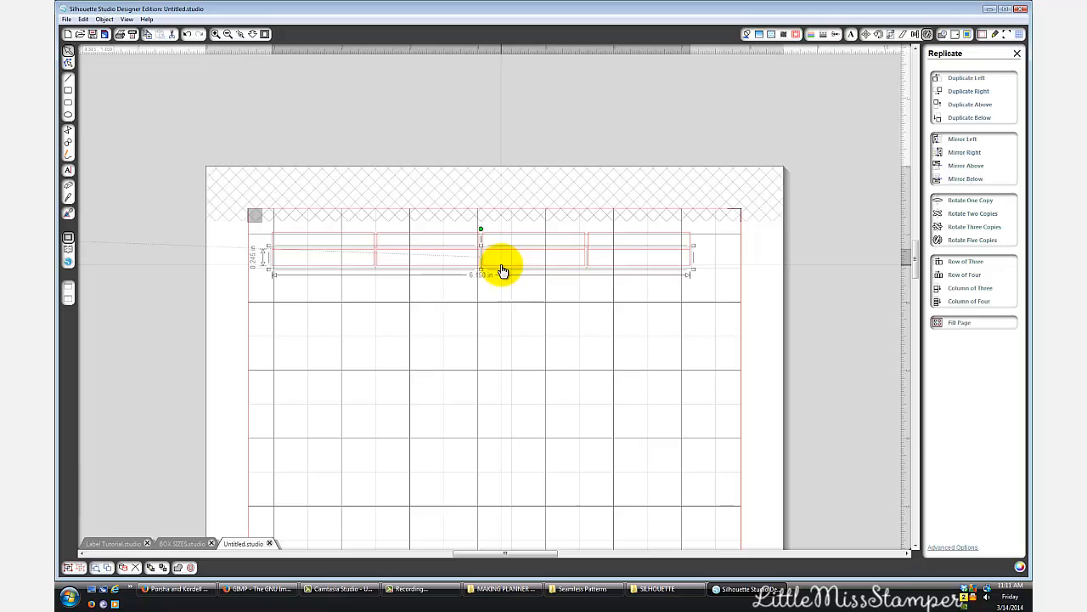
{"action": "key", "text": "Down"}
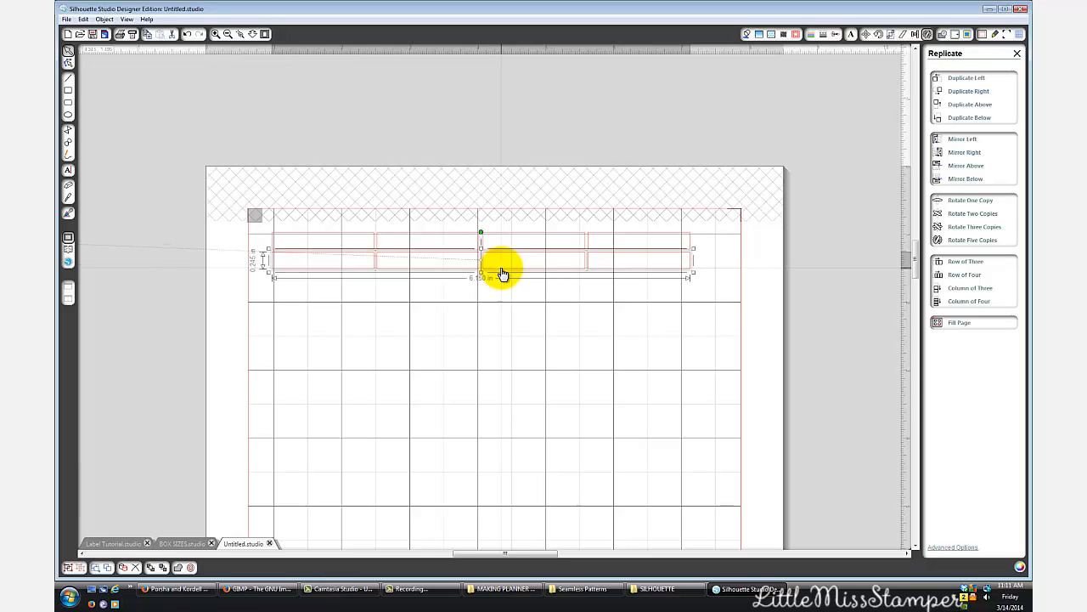
{"action": "left_click", "coordinate": [472, 337]}
- Group the two rows of boxes, and move the group slightly to the right within the cutting area
{"action": "left_click_drag", "start_coordinate": [245, 191], "coordinate": [721, 333]}
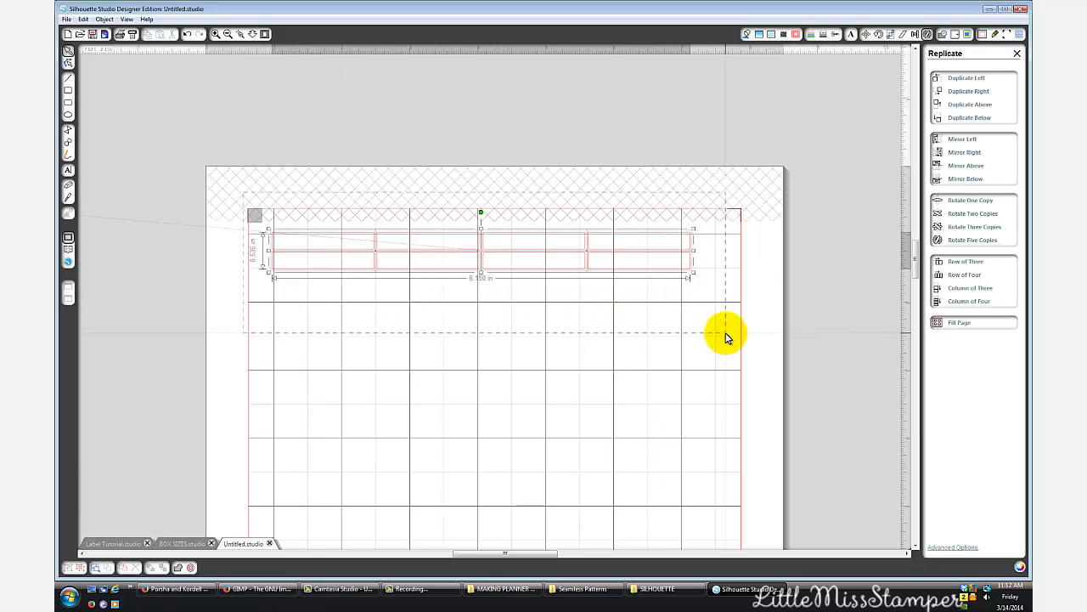
{"action": "right_click", "coordinate": [685, 266]}
{"action": "left_click", "coordinate": [705, 433]}
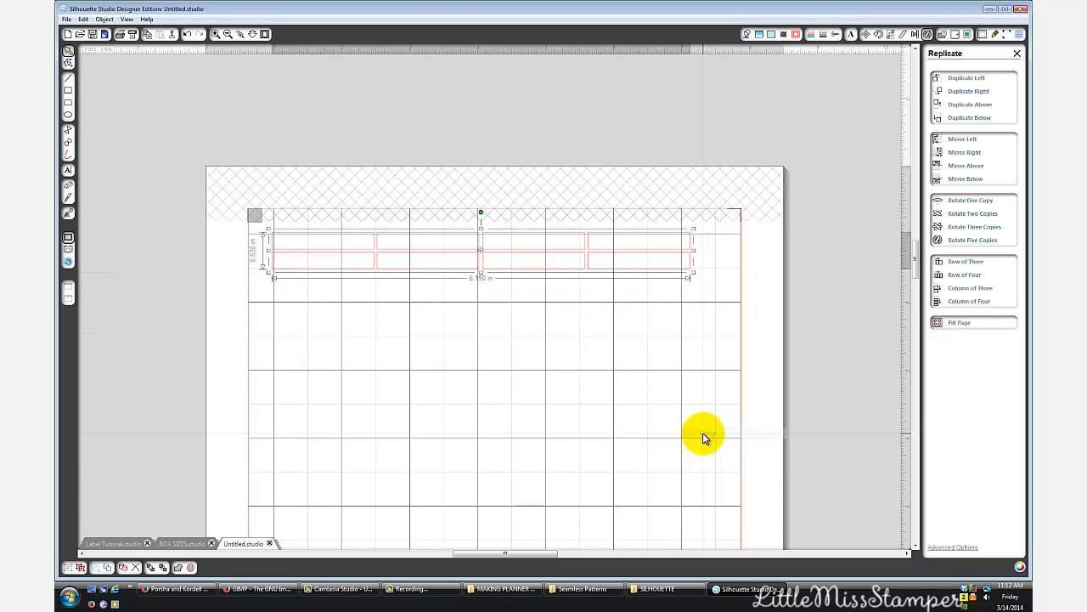
{"action": "mouse_move", "coordinate": [431, 258]}
{"action": "left_mouse_down"}
{"action": "mouse_move", "coordinate": [493, 308]}
{"action": "mouse_move", "coordinate": [439, 260]}
{"action": "left_mouse_up"}
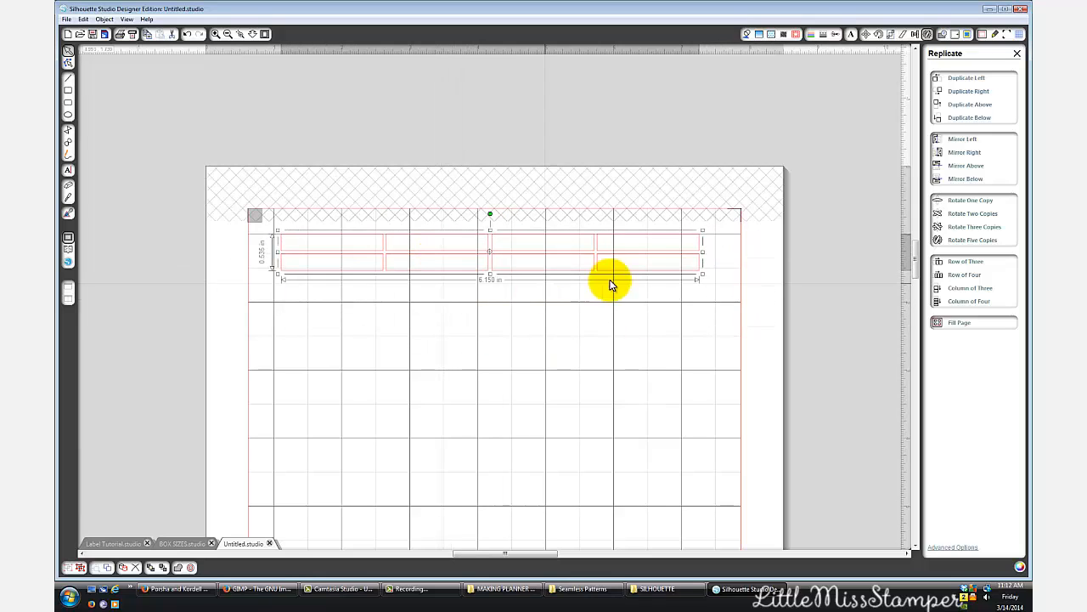
- Duplicate the two-row group below itself, and shift the copy down slightly to leave a narrow gap
{"action": "left_click", "coordinate": [970, 117]}
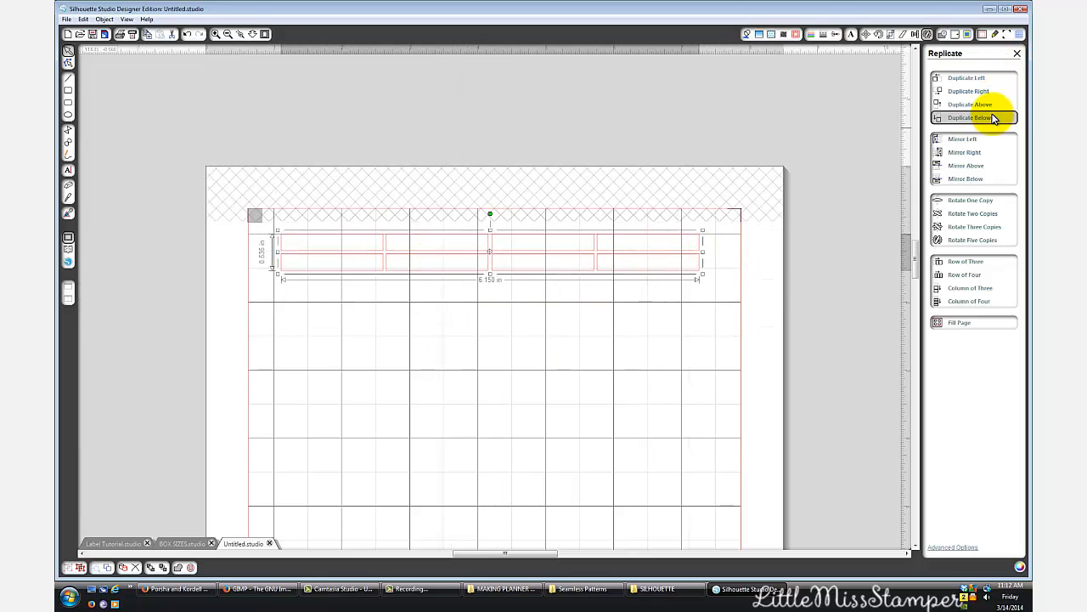
{"action": "mouse_move", "coordinate": [505, 314]}
{"action": "left_mouse_down"}
{"action": "mouse_move", "coordinate": [507, 306]}
{"action": "mouse_move", "coordinate": [509, 316]}
{"action": "left_mouse_up"}
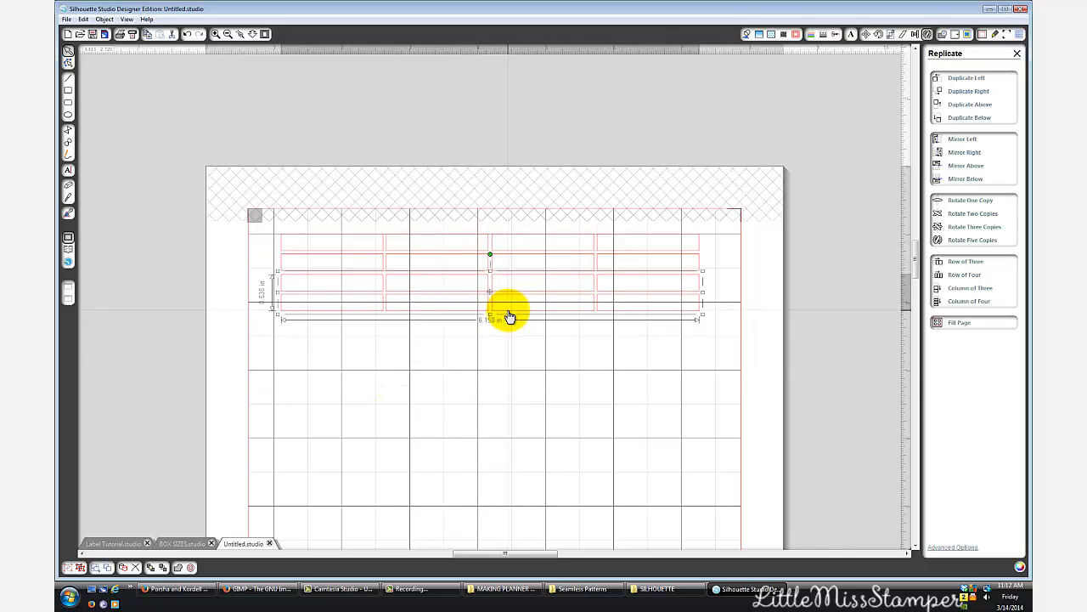
{"action": "left_click", "coordinate": [529, 369]}
- Select all four rows of boxes and duplicate them below to form eight rows
{"action": "left_click_drag", "start_coordinate": [233, 210], "coordinate": [772, 411]}
{"action": "left_click", "coordinate": [977, 118]}
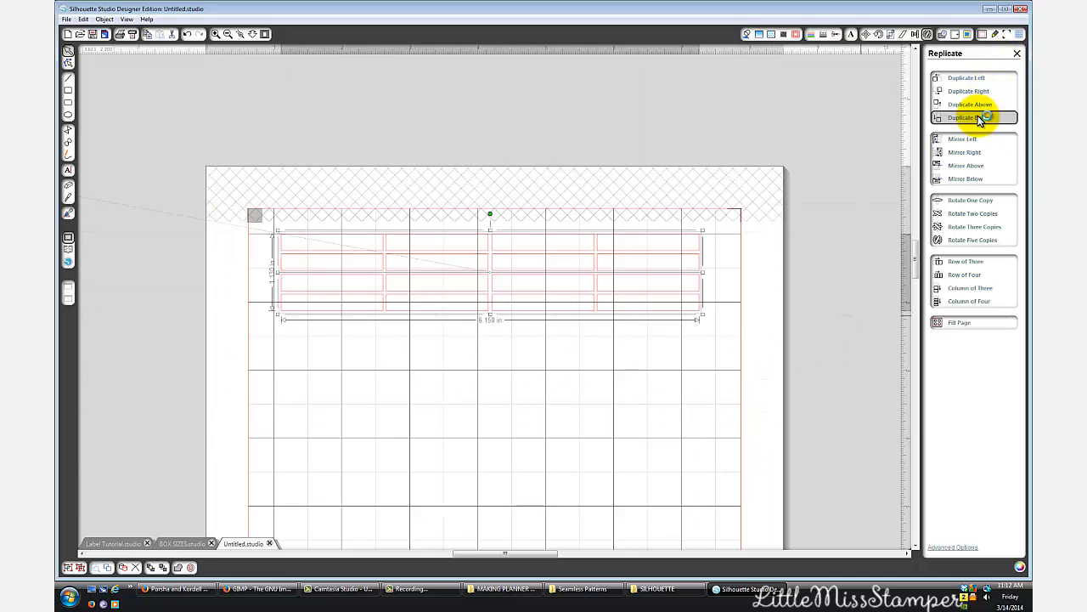
{"action": "left_click_drag", "start_coordinate": [590, 292], "coordinate": [533, 393]}
{"action": "left_click", "coordinate": [526, 411]}
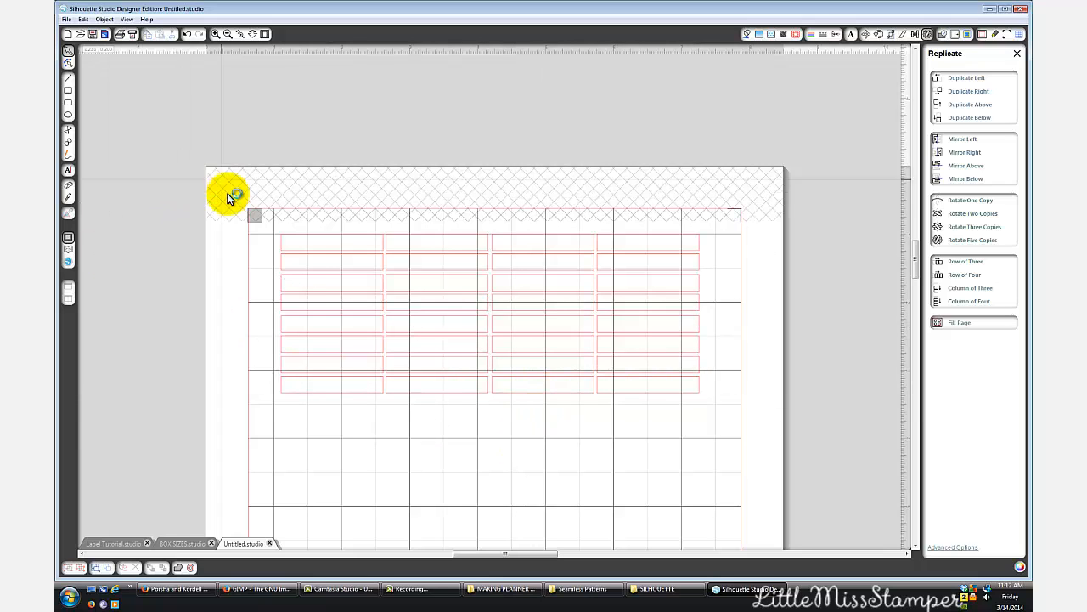
- Duplicate all eight rows below to form sixteen rows, and shift the new block down to leave a narrow gap
{"action": "left_click_drag", "start_coordinate": [233, 194], "coordinate": [715, 423]}
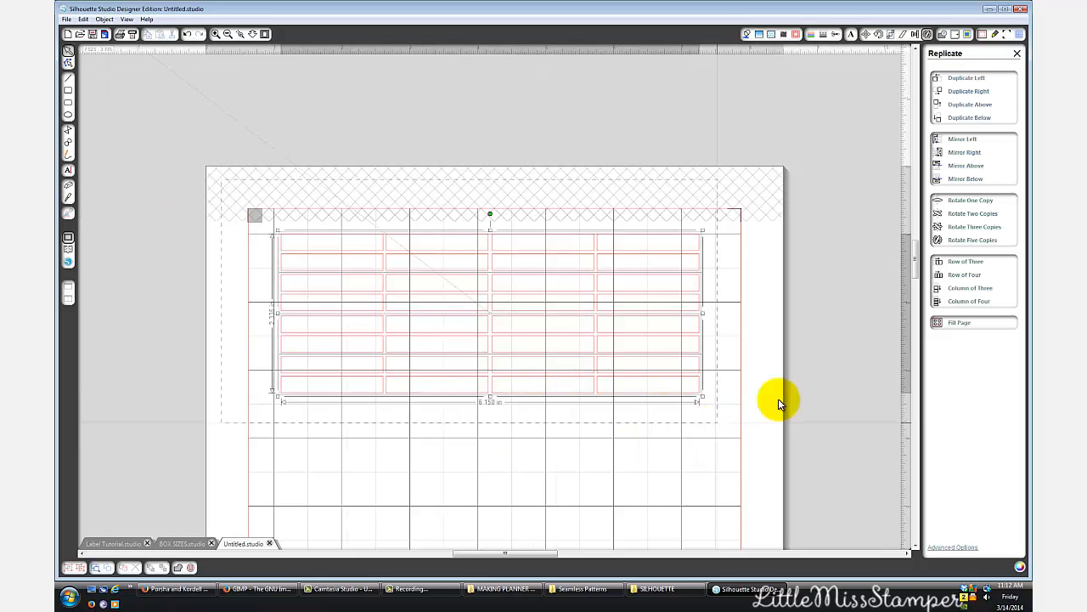
{"action": "left_click", "coordinate": [973, 119]}
{"action": "scroll", "coordinate": [691, 343], "scroll_direction": "down", "scroll_amount": 2}
{"action": "scroll", "coordinate": [691, 342], "scroll_direction": "down", "scroll_amount": 1}
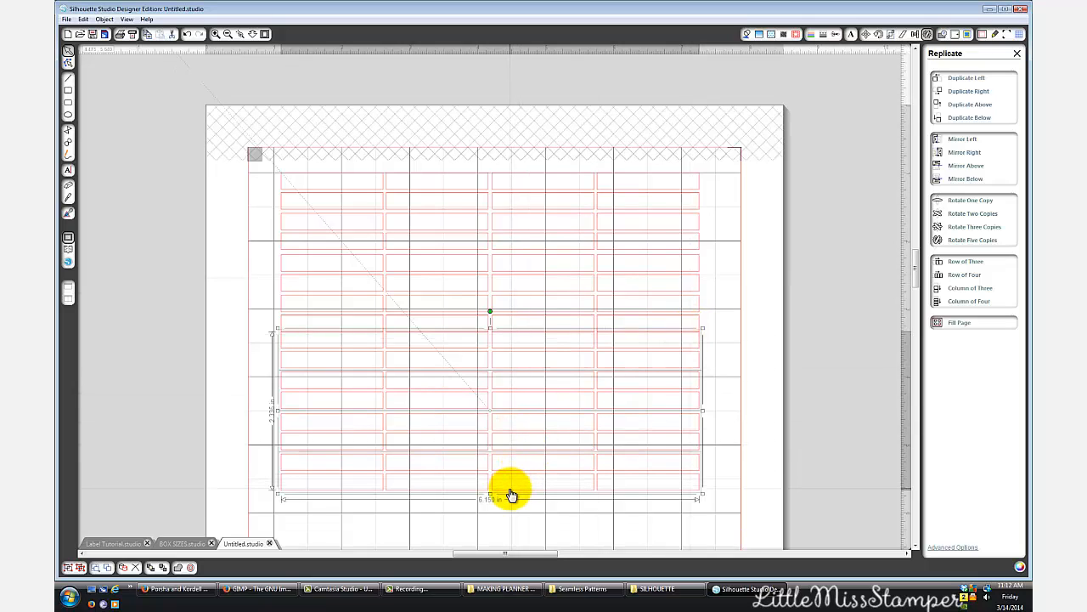
{"action": "left_click", "coordinate": [807, 405]}
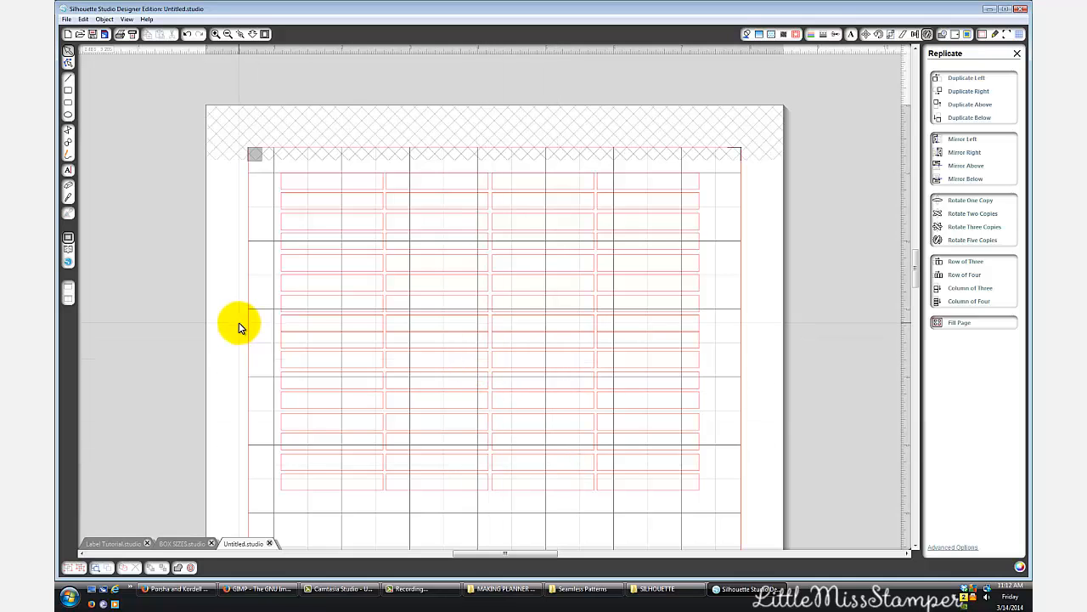
{"action": "left_click_drag", "start_coordinate": [239, 322], "coordinate": [765, 529]}
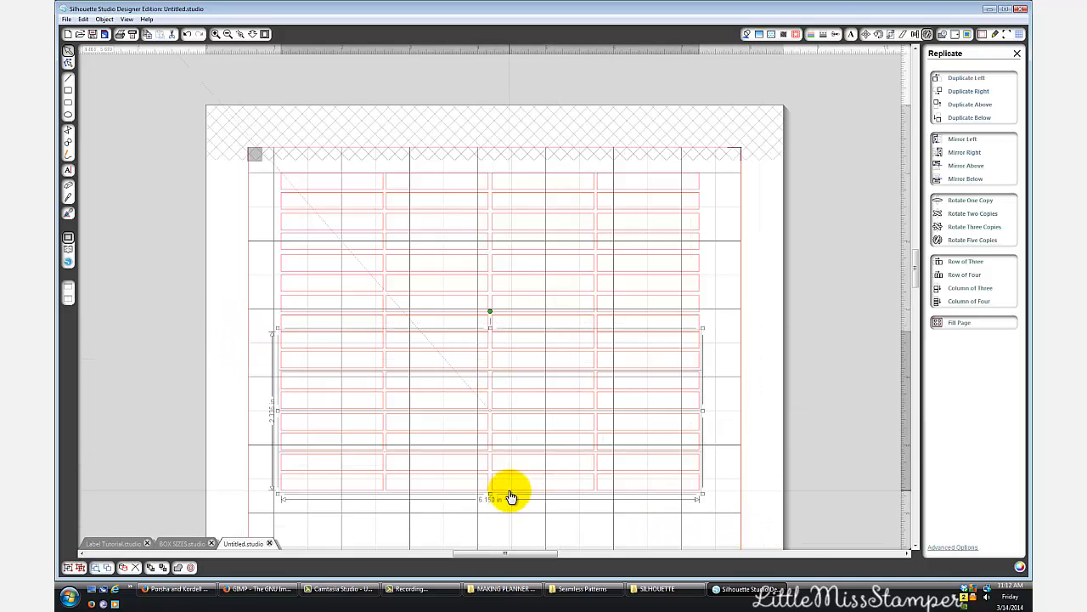
{"action": "left_click_drag", "start_coordinate": [505, 495], "coordinate": [509, 499]}
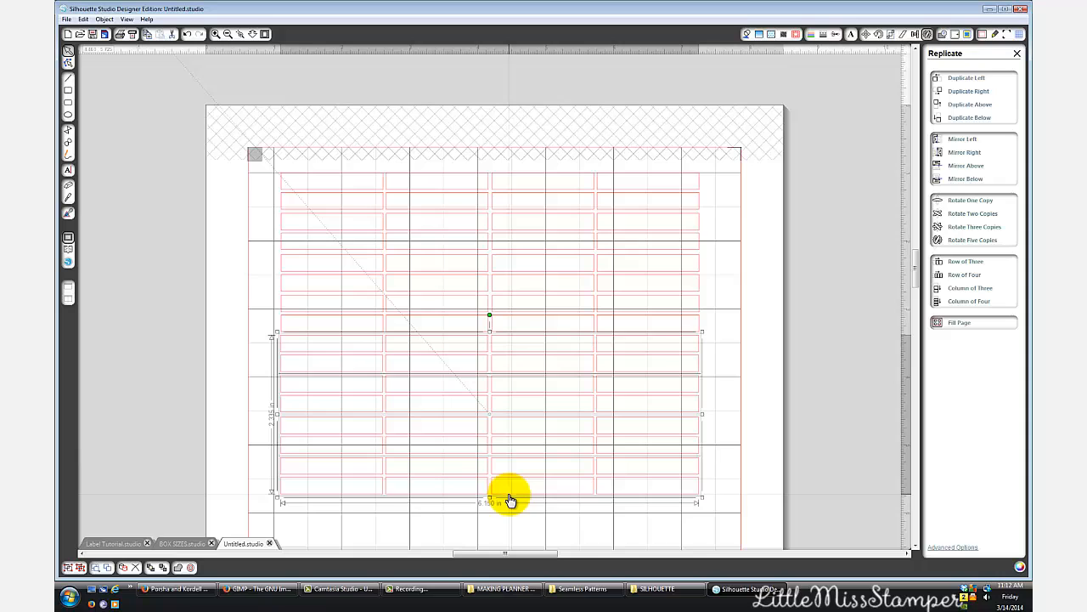
{"action": "left_click", "coordinate": [784, 376]}
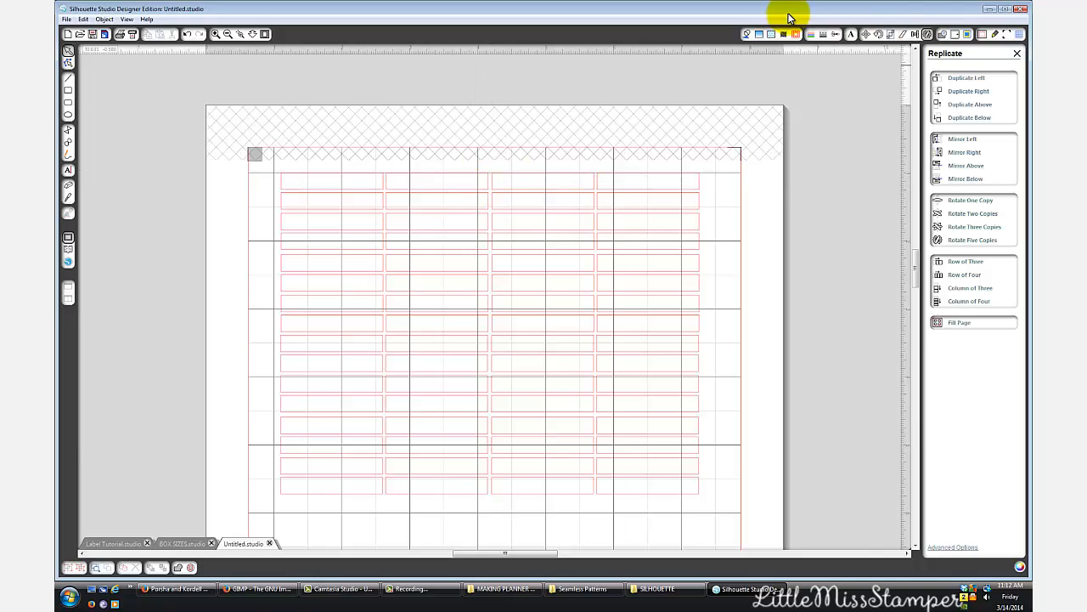
- Fill the top two rows of boxes with solid pink
{"action": "left_click", "coordinate": [588, 192]}
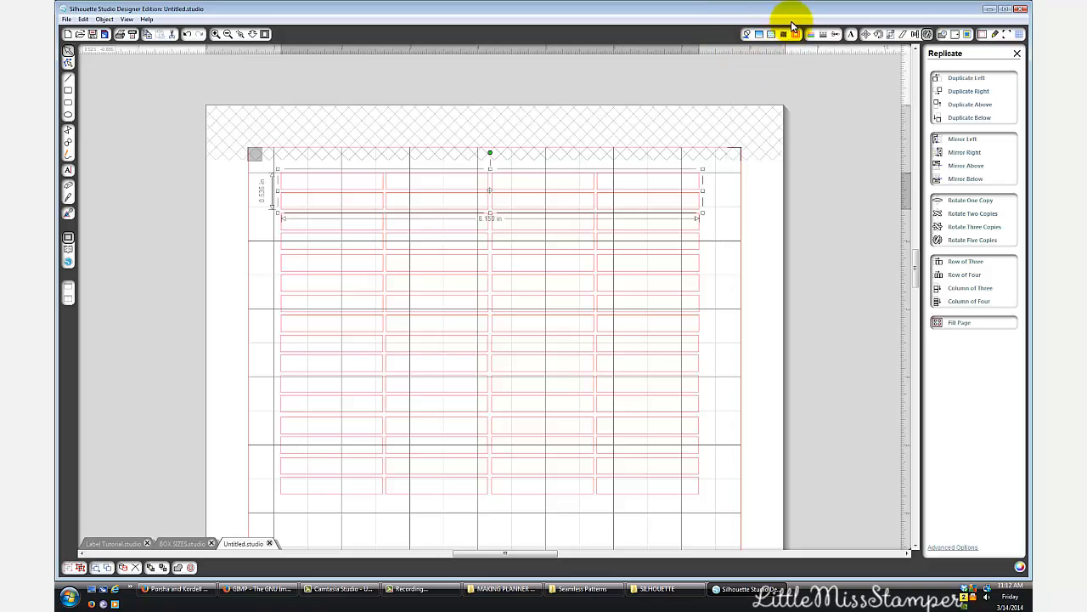
{"action": "left_click", "coordinate": [746, 35]}
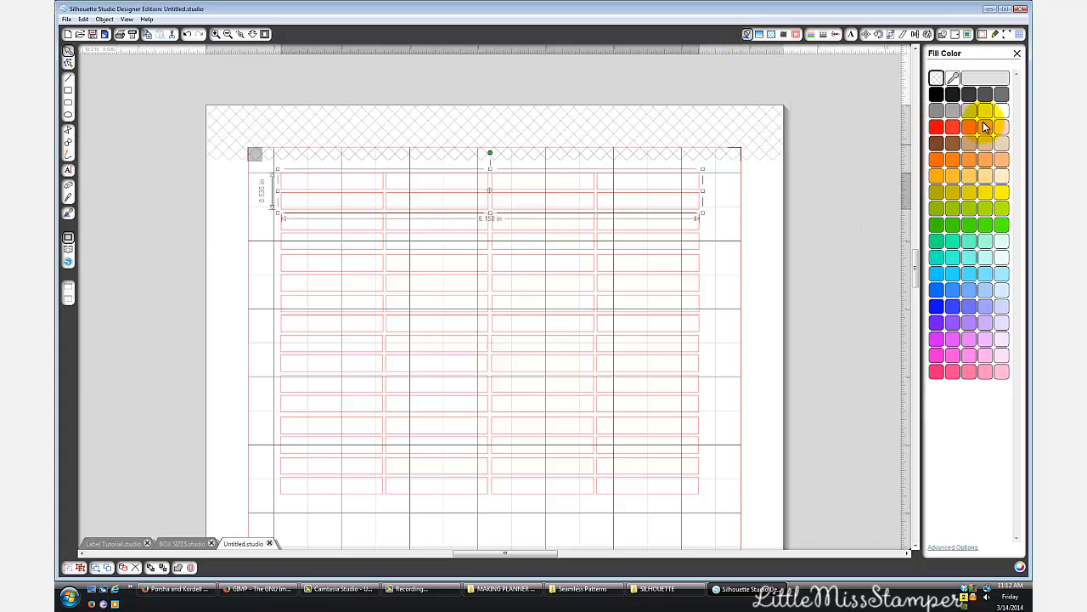
{"action": "left_click", "coordinate": [964, 337]}
{"action": "left_click", "coordinate": [951, 372]}
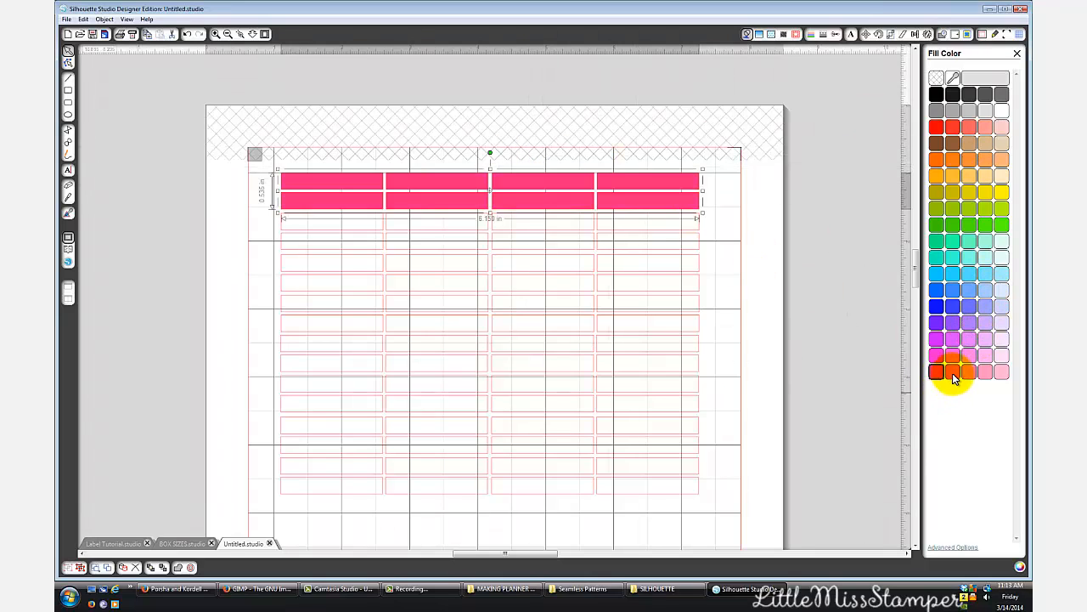
- Browse the available fill patterns, and open the My Patterns 2 folder in the library
{"action": "left_click", "coordinate": [771, 36]}
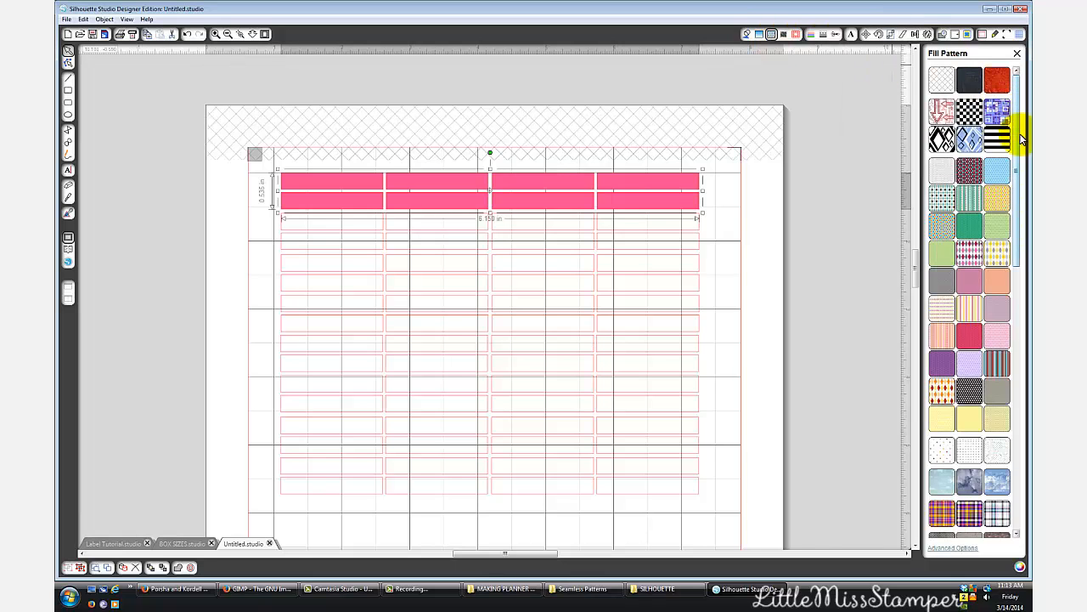
{"action": "left_click_drag", "start_coordinate": [1022, 138], "coordinate": [1020, 400]}
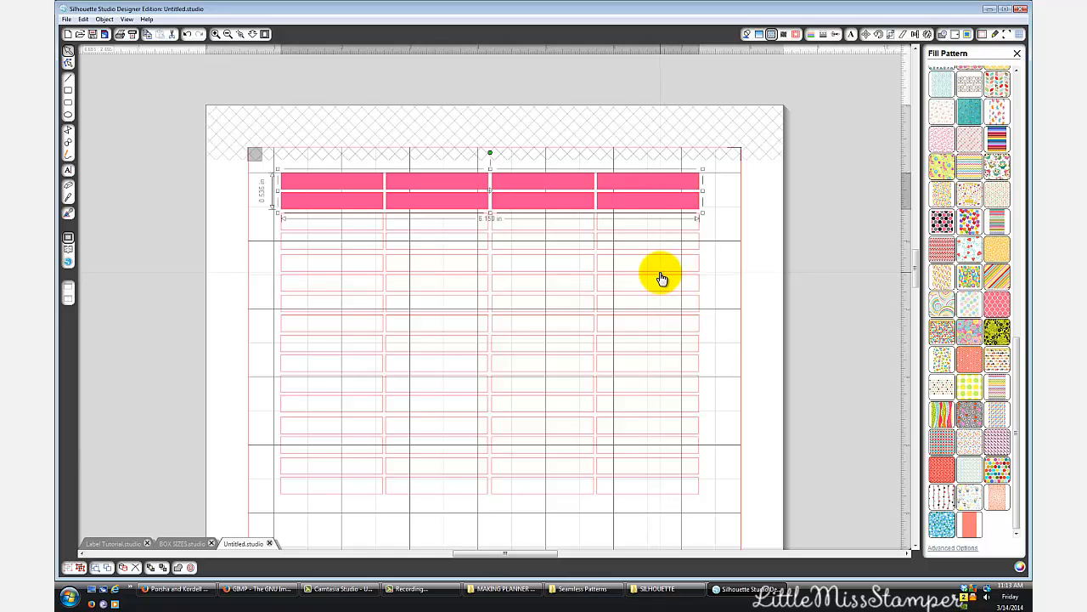
{"action": "left_click", "coordinate": [70, 249]}
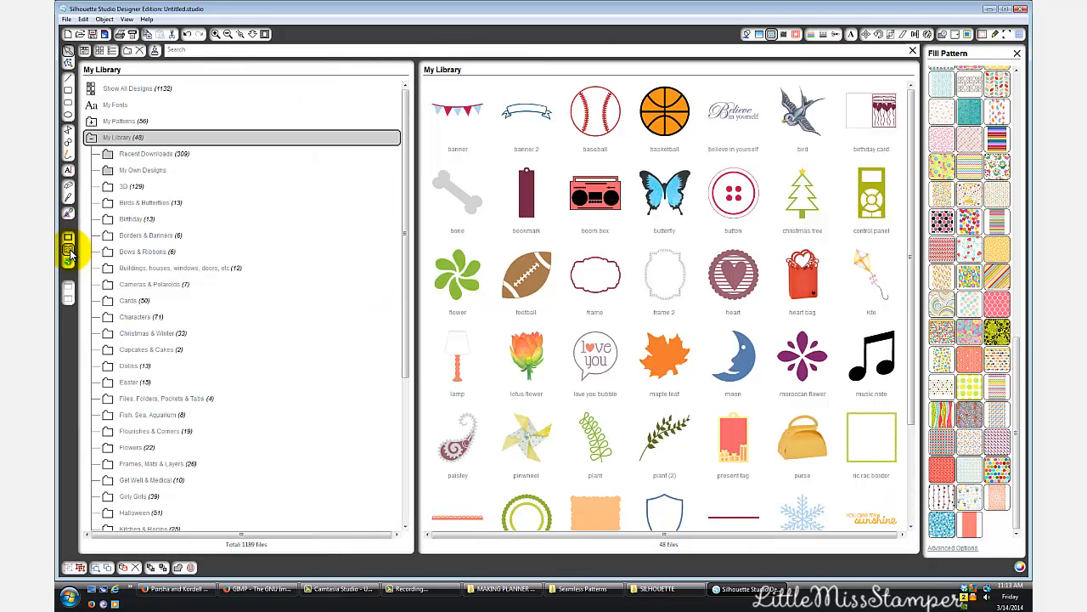
{"action": "left_click", "coordinate": [91, 137]}
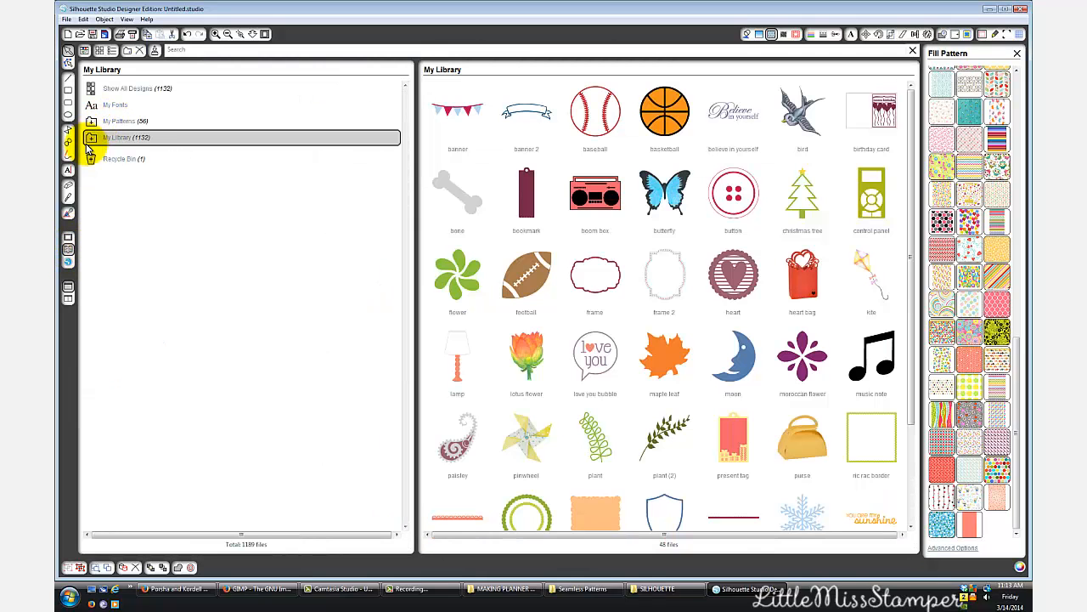
{"action": "left_click", "coordinate": [119, 123]}
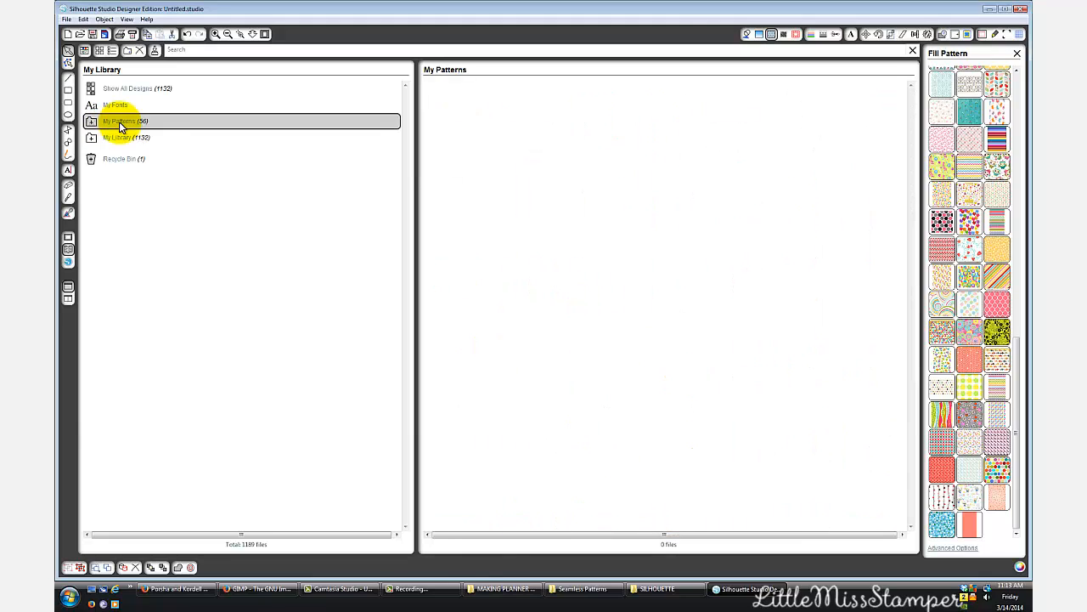
{"action": "right_click", "coordinate": [119, 124]}
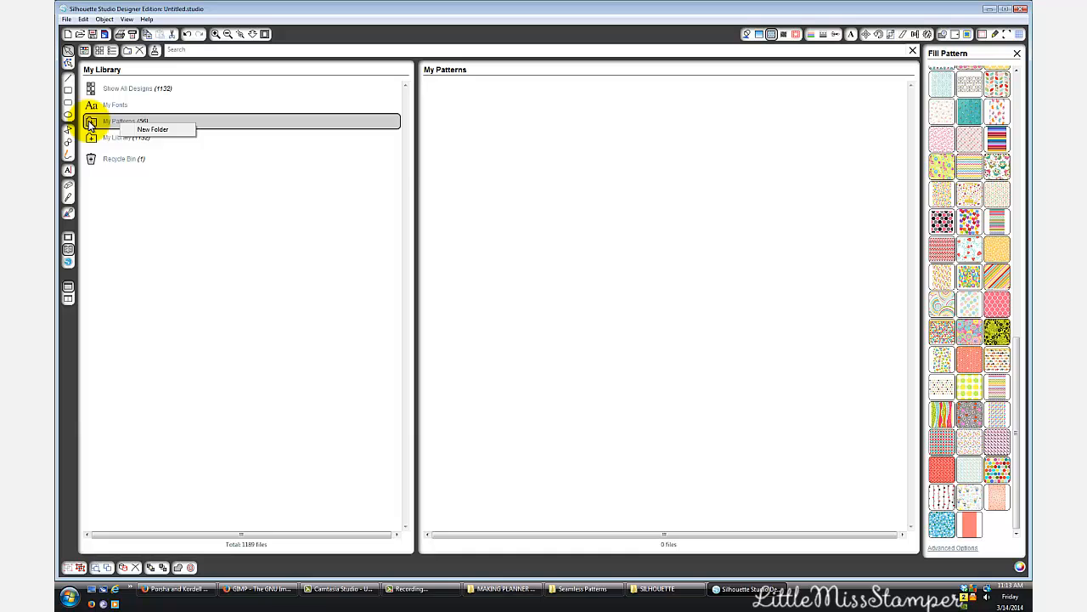
{"action": "left_click", "coordinate": [152, 129]}
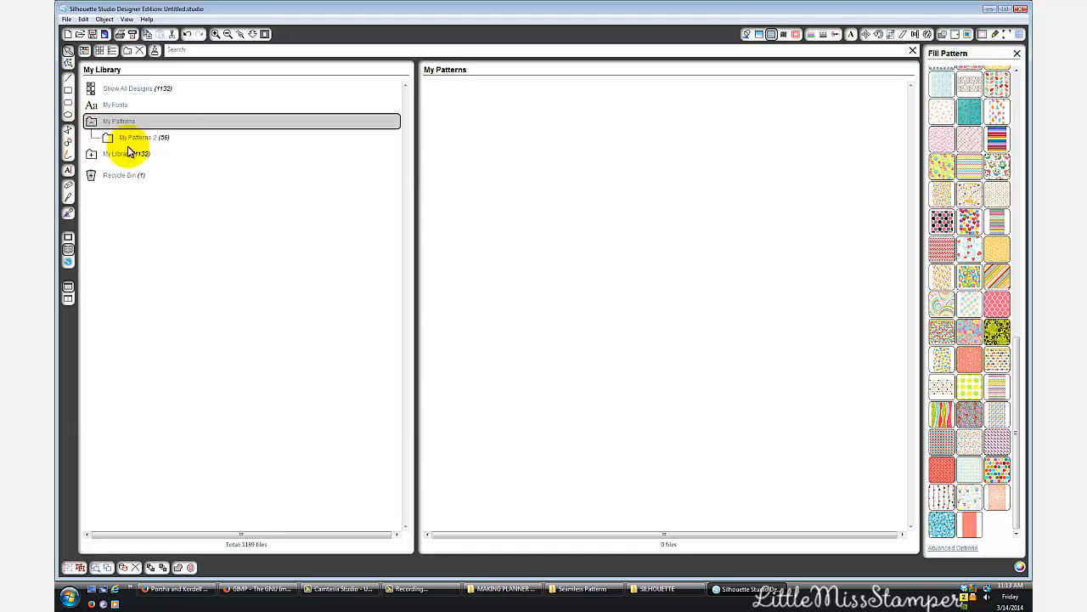
{"action": "left_click", "coordinate": [145, 140]}
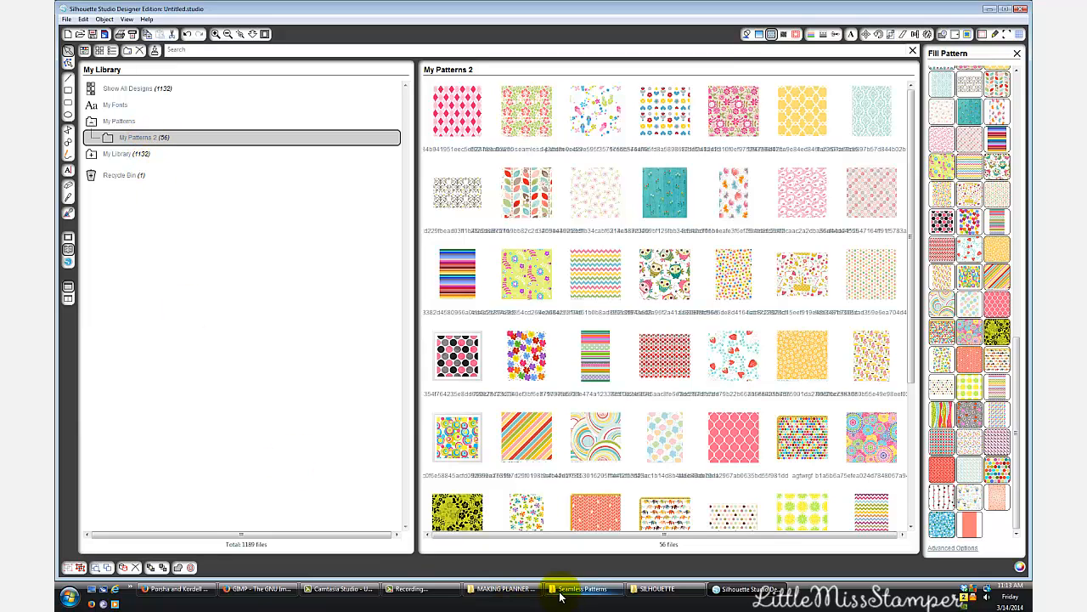
- Add the citrus-seamless image from the Seamless Patterns folder in Windows Explorer to the library's My Patterns 2 folder
{"action": "left_click", "coordinate": [584, 590]}
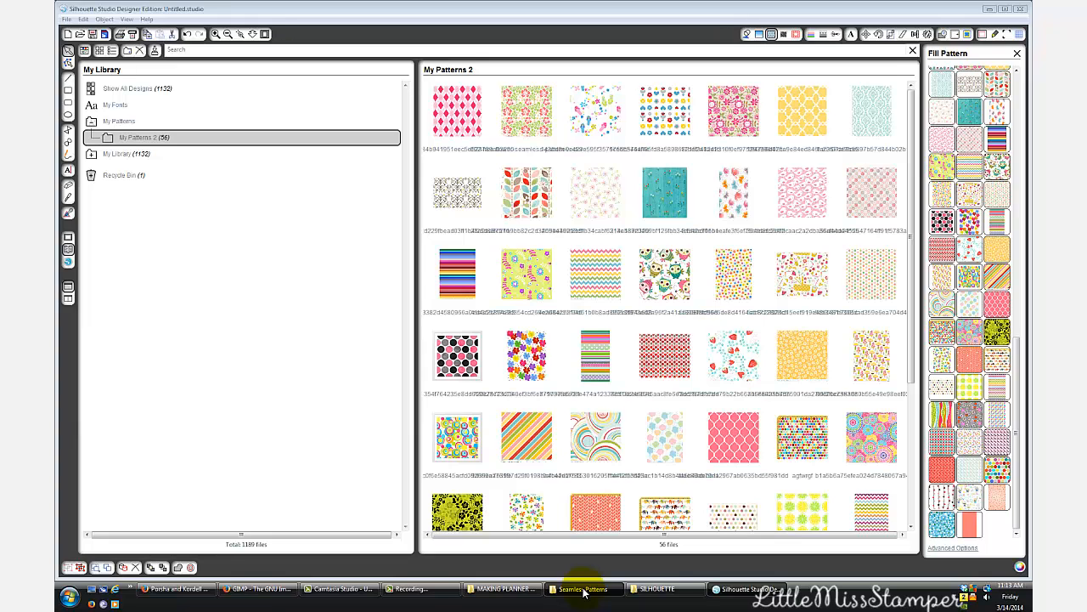
{"action": "left_click", "coordinate": [583, 591]}
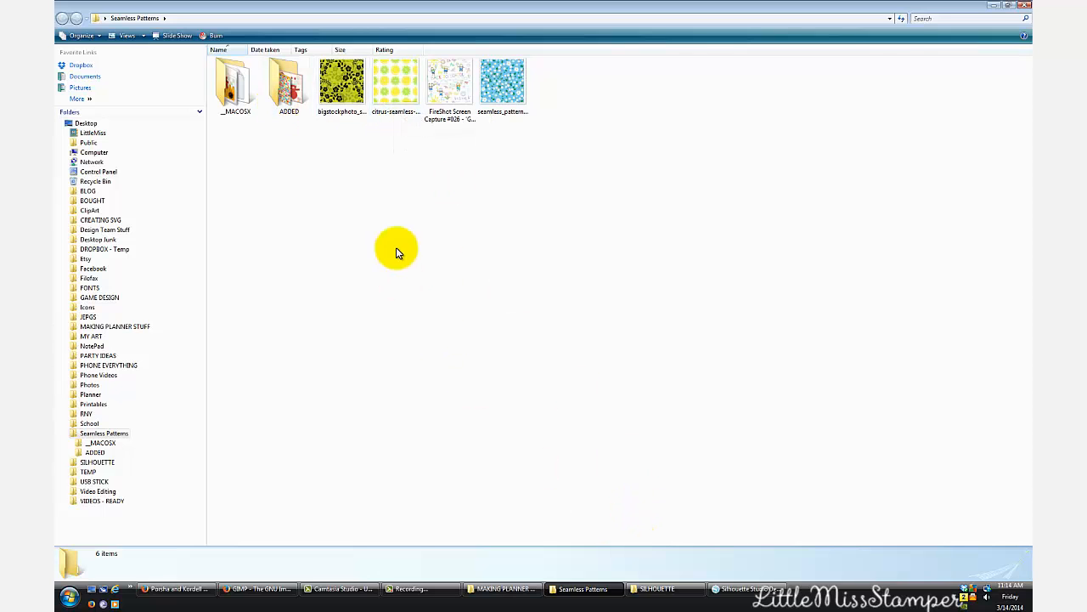
{"action": "left_click", "coordinate": [782, 593]}
{"action": "left_click", "coordinate": [577, 595]}
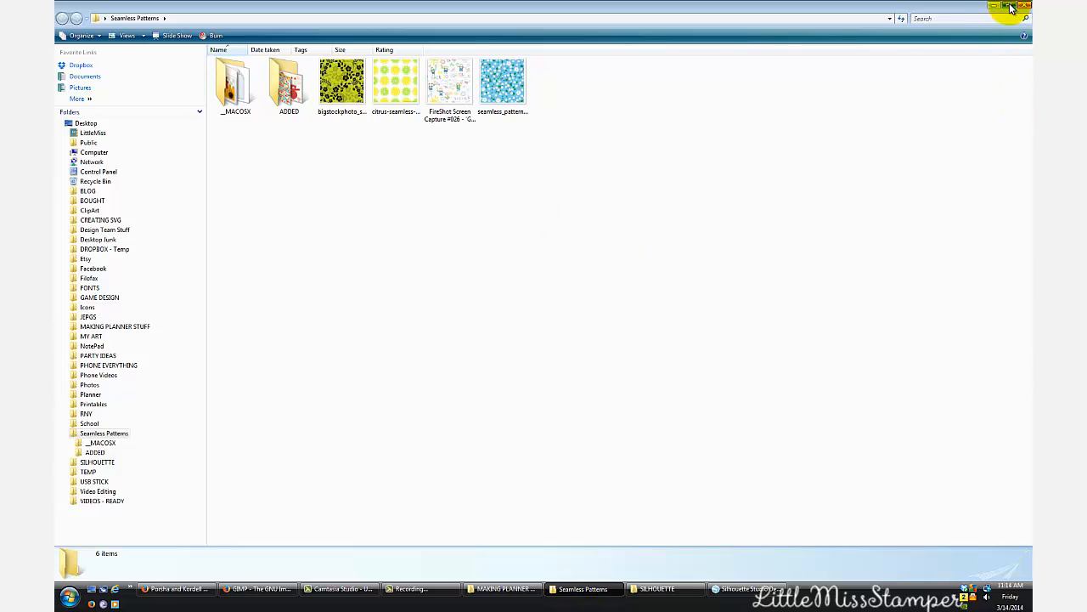
{"action": "left_click", "coordinate": [1010, 7]}
{"action": "left_click_drag", "start_coordinate": [449, 85], "coordinate": [429, 177]}
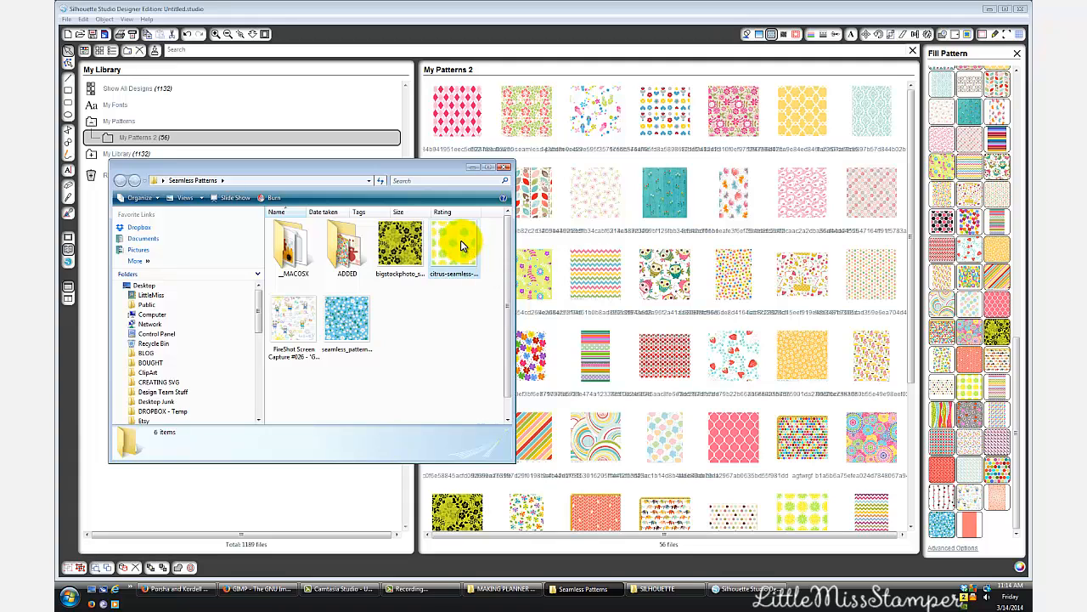
{"action": "left_click_drag", "start_coordinate": [465, 244], "coordinate": [737, 254]}
{"action": "left_click", "coordinate": [473, 168]}
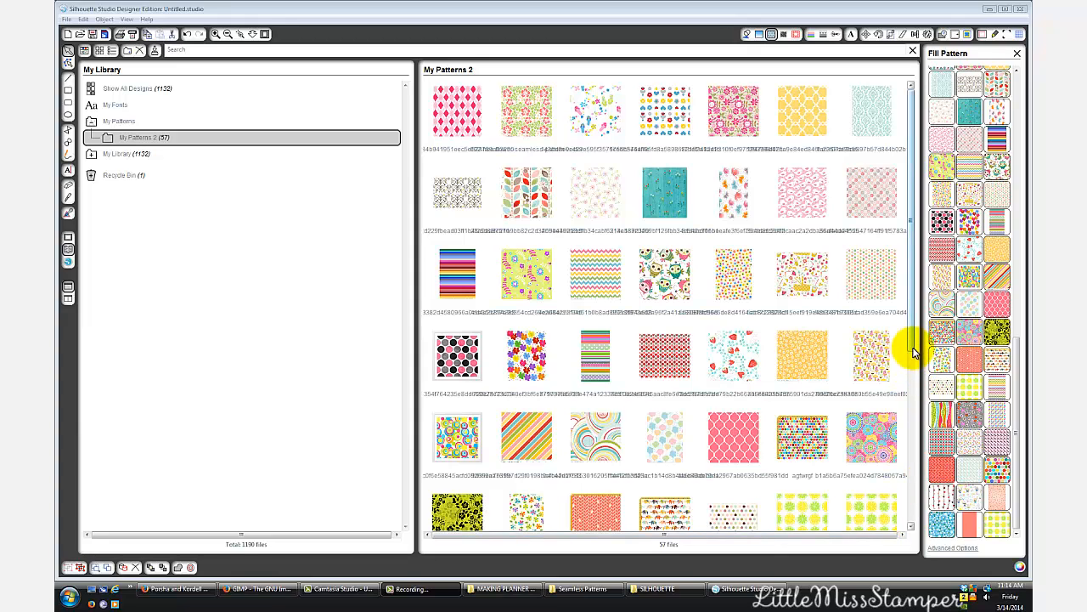
- Delete the duplicate citrus-seamless pattern from the My Patterns 2 folder
{"action": "left_click_drag", "start_coordinate": [910, 347], "coordinate": [910, 409]}
{"action": "right_click", "coordinate": [885, 394]}
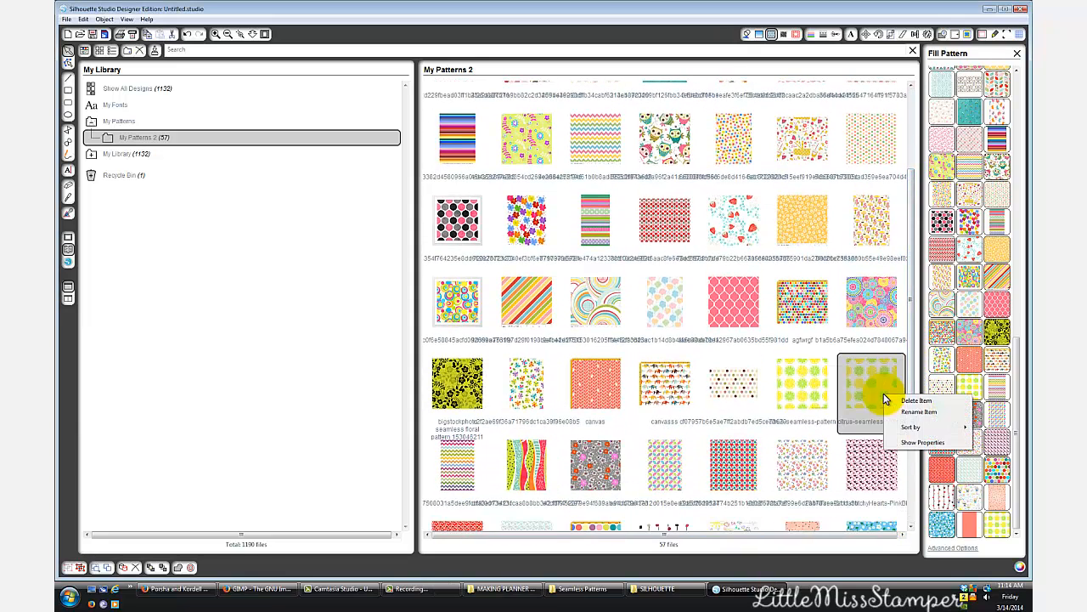
{"action": "left_click", "coordinate": [914, 401]}
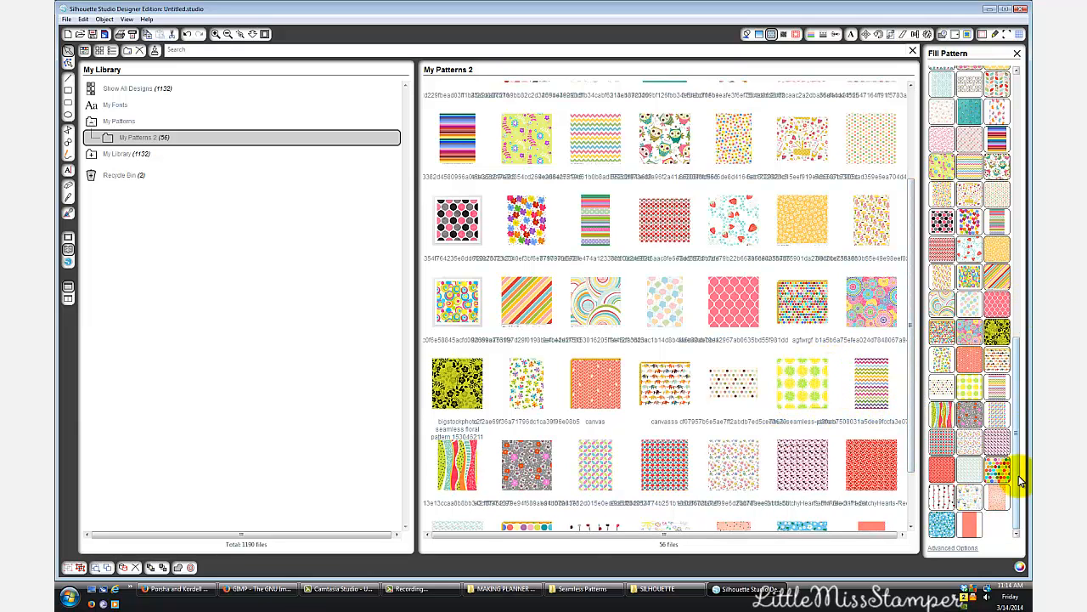
- Return to the label sheet and fill the top two rows of boxes with the citrus-seamless-pattern
{"action": "left_click", "coordinate": [68, 238]}
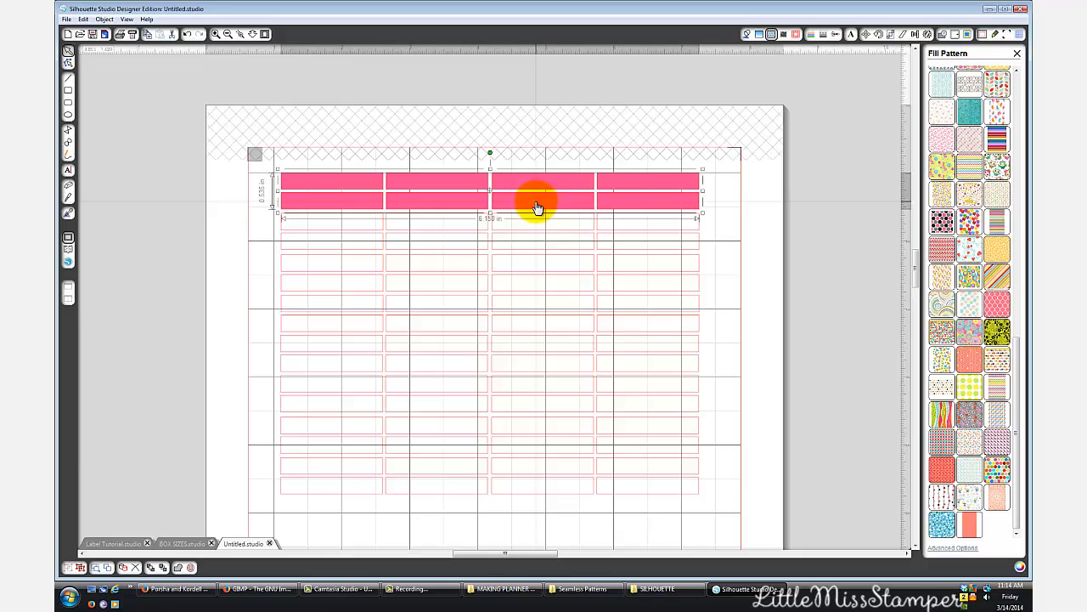
{"action": "left_click", "coordinate": [979, 386]}
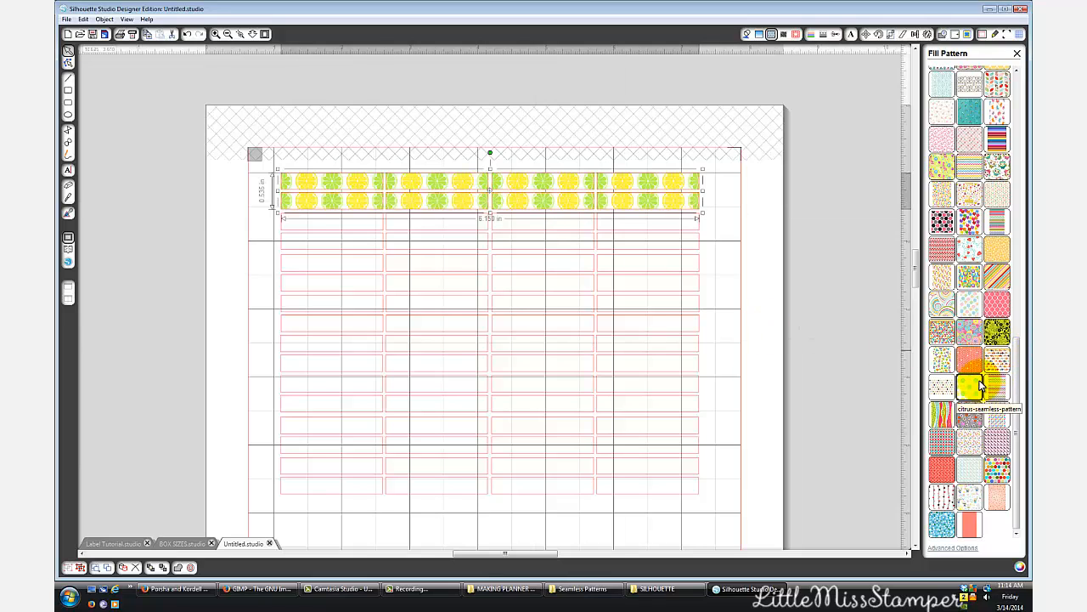
- Fill the third and fourth rows of boxes with the small multicolored flower pattern from My Patterns 2
{"action": "left_click", "coordinate": [608, 233]}
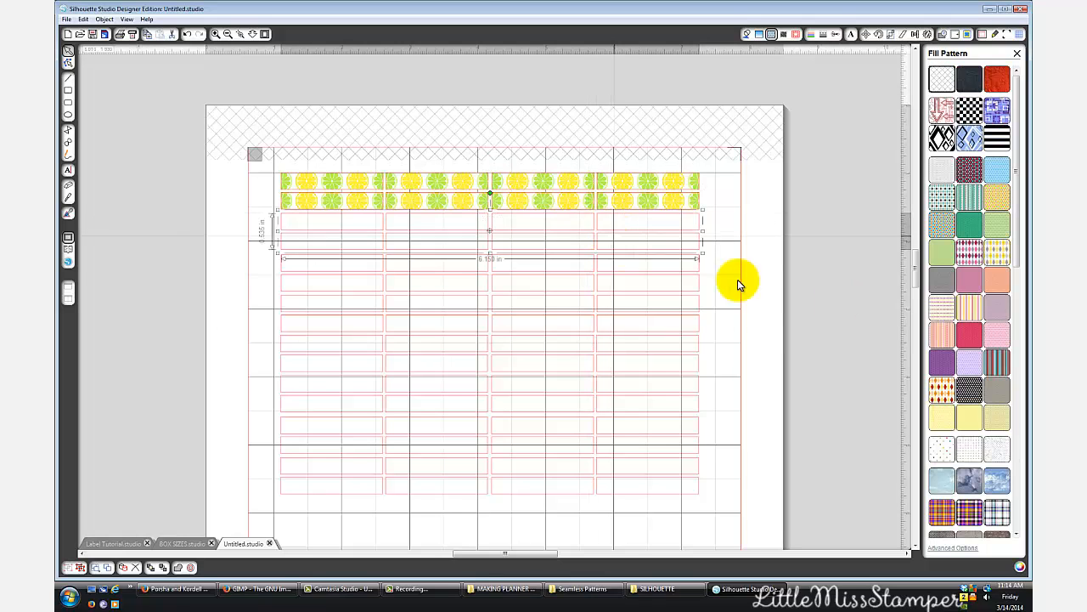
{"action": "scroll", "coordinate": [970, 362], "scroll_direction": "down", "scroll_amount": 3}
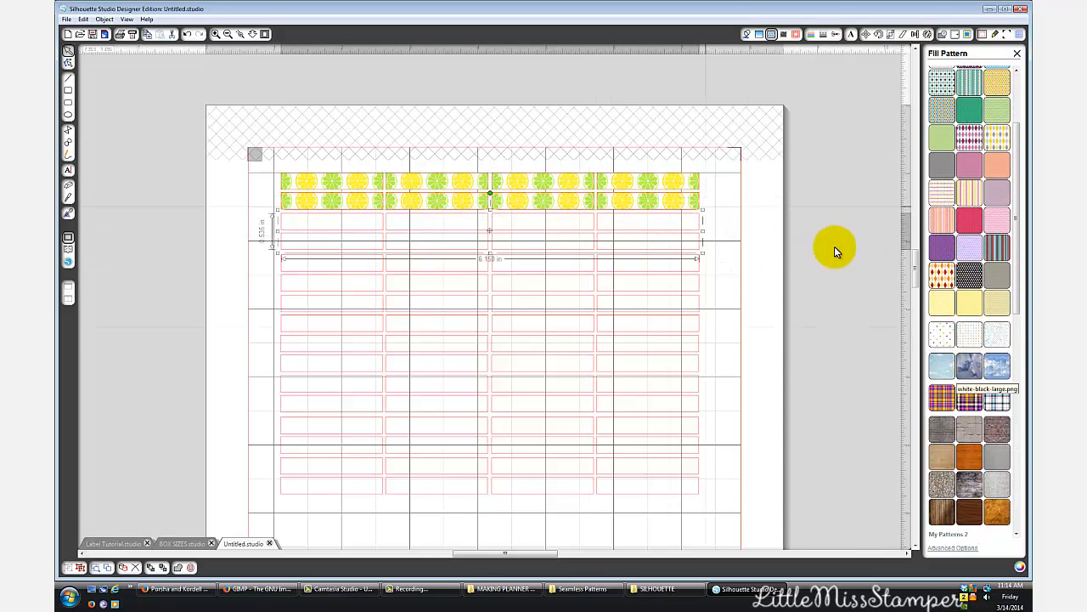
{"action": "scroll", "coordinate": [866, 259], "scroll_direction": "down", "scroll_amount": 1}
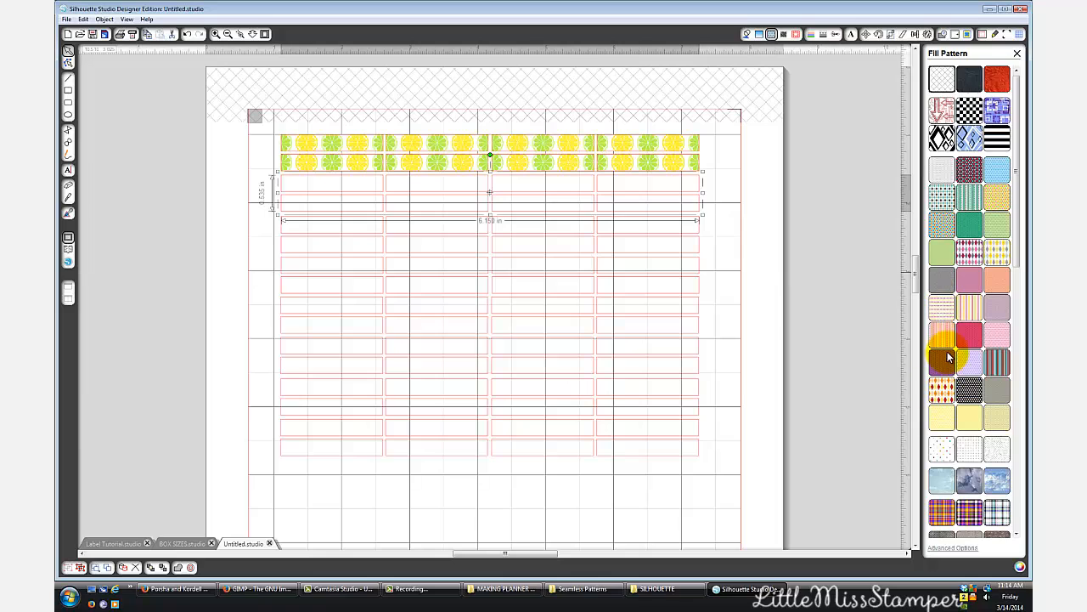
{"action": "scroll", "coordinate": [945, 358], "scroll_direction": "down", "scroll_amount": 2}
{"action": "scroll", "coordinate": [949, 353], "scroll_direction": "down", "scroll_amount": 2}
{"action": "left_click_drag", "start_coordinate": [1013, 254], "coordinate": [1016, 339]}
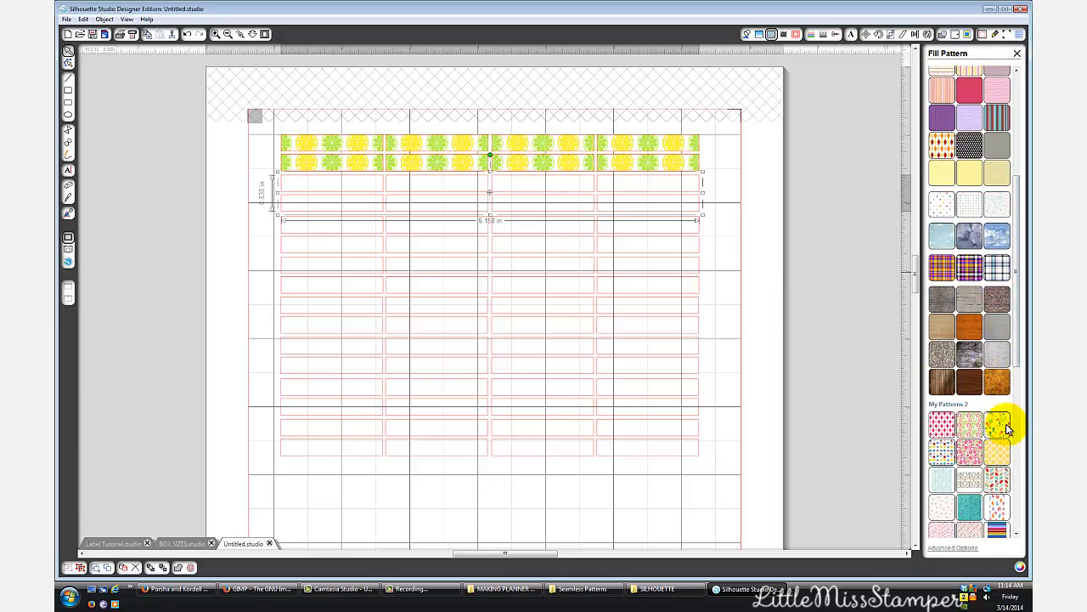
{"action": "left_click_drag", "start_coordinate": [1018, 353], "coordinate": [1020, 438]}
{"action": "left_click", "coordinate": [940, 365]}
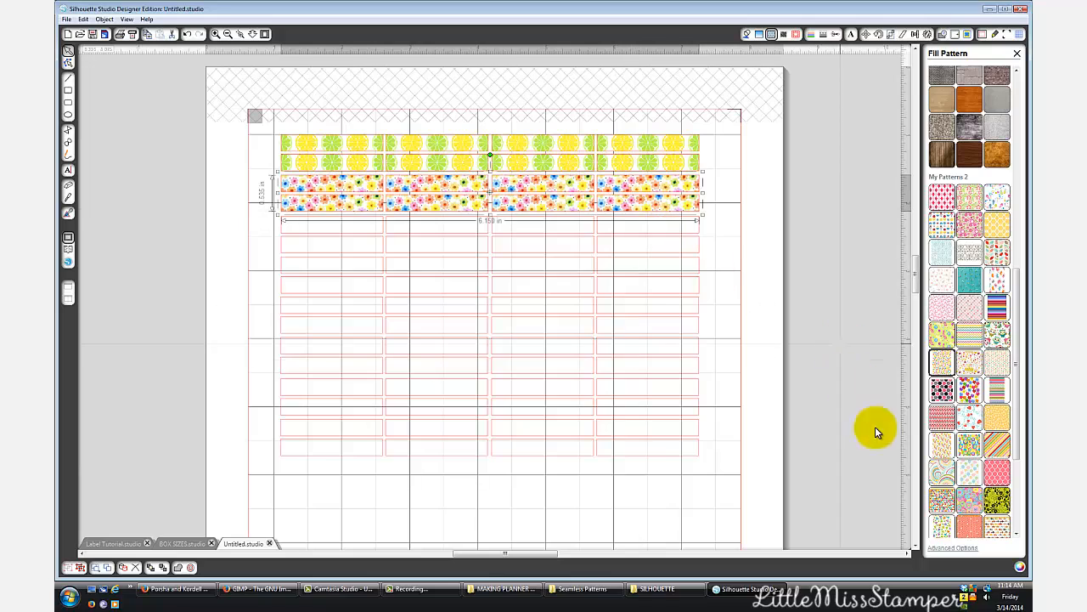
- Try scaling the multicolored flower pattern in the third and fourth rows to 120%, and restore it to 100%
{"action": "left_click", "coordinate": [944, 548]}
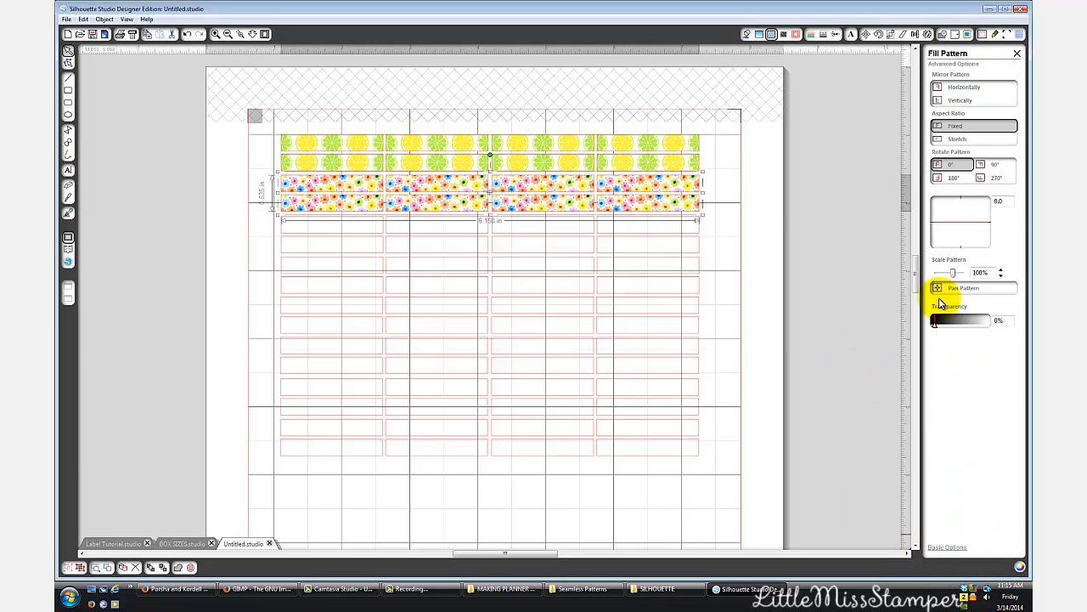
{"action": "left_click", "coordinate": [953, 274]}
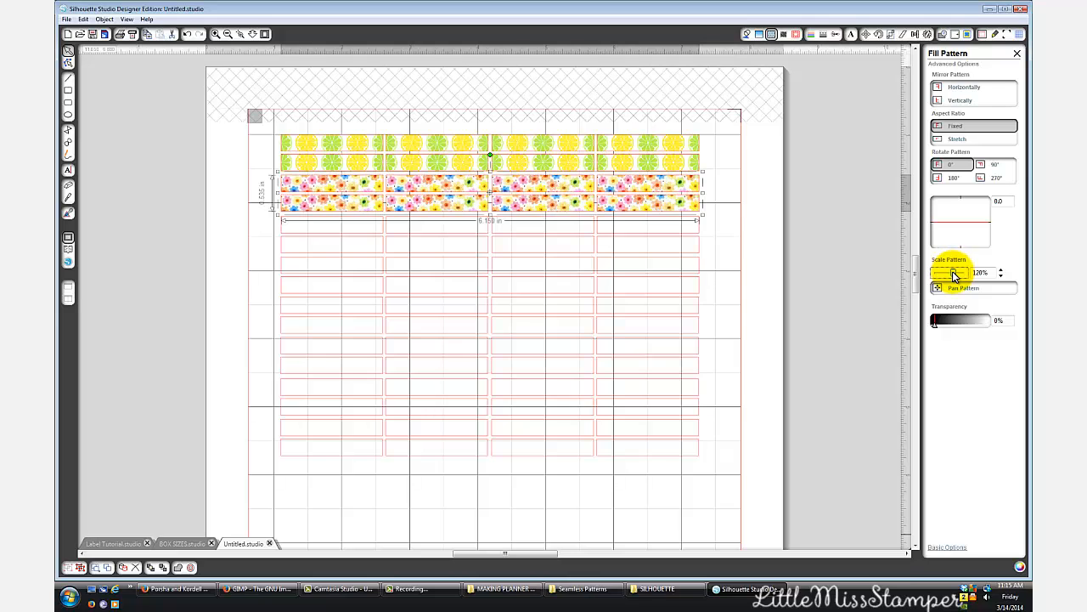
{"action": "left_click", "coordinate": [953, 275]}
{"action": "left_click_drag", "start_coordinate": [954, 273], "coordinate": [954, 272]}
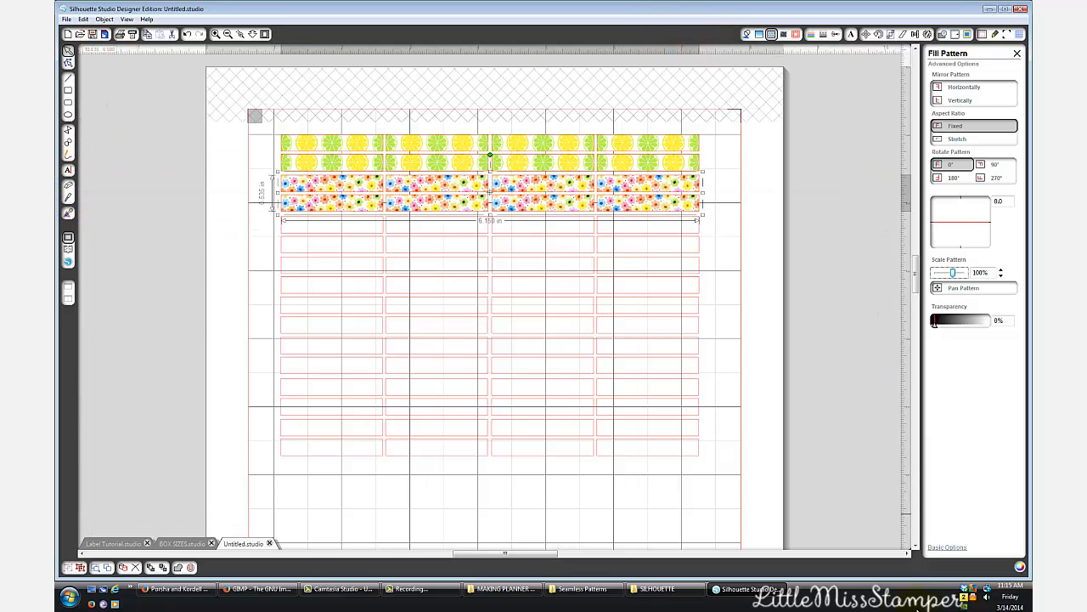
{"action": "left_click", "coordinate": [949, 547]}
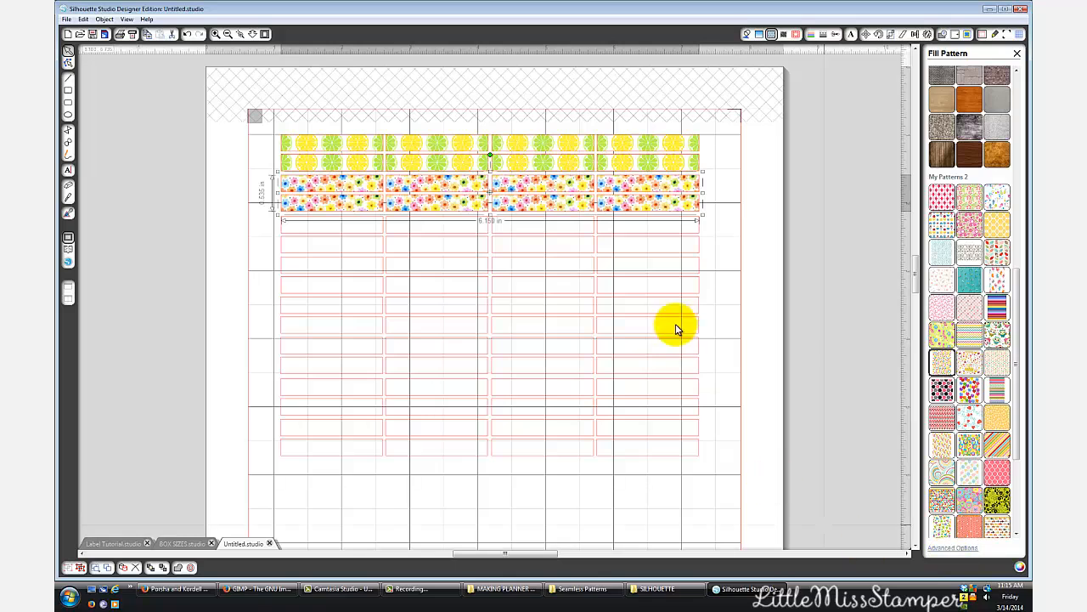
- Fill the fifth and sixth rows of boxes with a My Patterns 2 pattern, trying the dots and settling on the multicolored diagonal stripes
{"action": "left_click", "coordinate": [665, 238]}
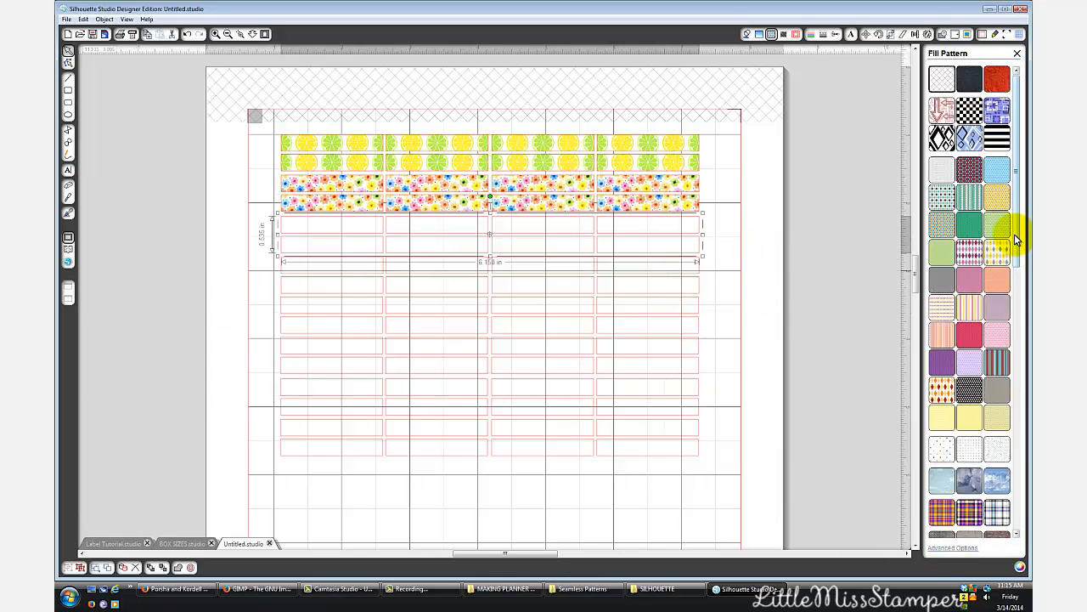
{"action": "scroll", "coordinate": [1014, 255], "scroll_direction": "down", "scroll_amount": 10}
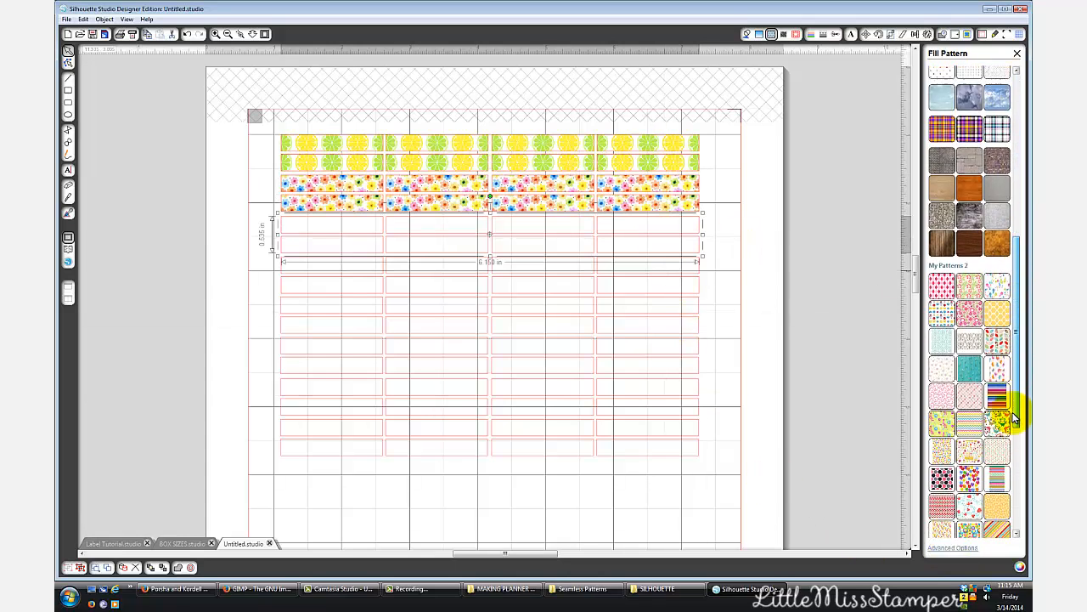
{"action": "scroll", "coordinate": [1013, 416], "scroll_direction": "down", "scroll_amount": 2}
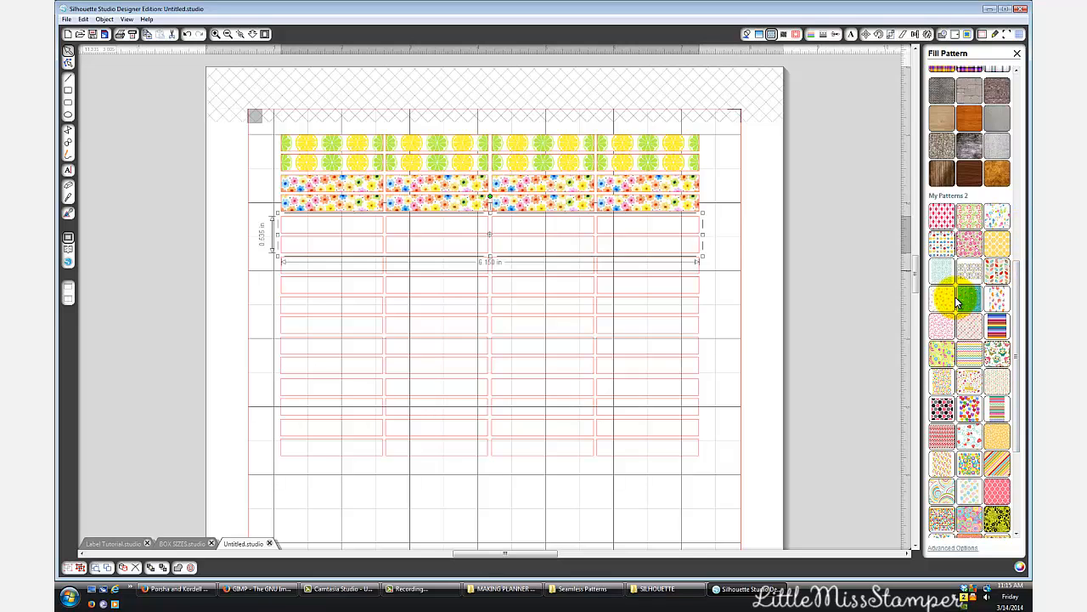
{"action": "left_click", "coordinate": [992, 378]}
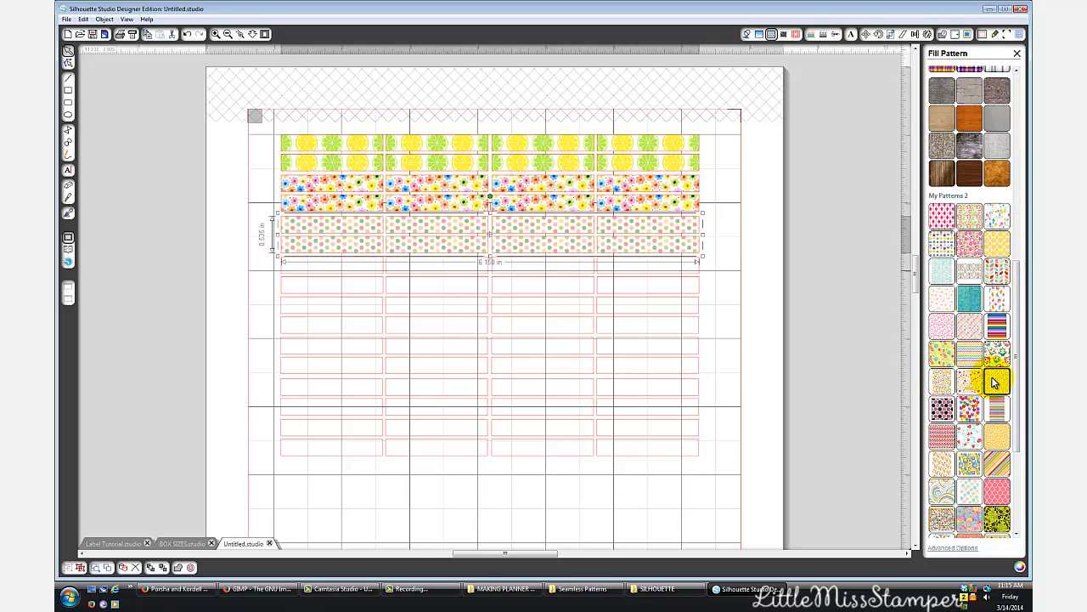
{"action": "left_click", "coordinate": [989, 463]}
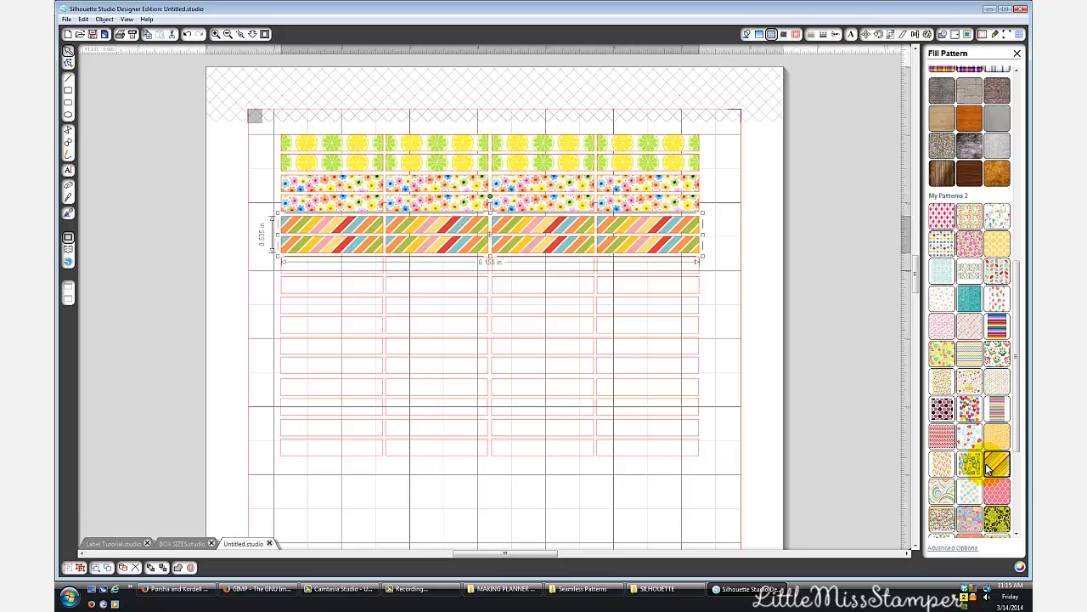
- Fill the seventh and eighth rows of boxes with the blue pattern with white flowers from My Patterns 2
{"action": "left_click", "coordinate": [645, 280]}
{"action": "scroll", "coordinate": [1023, 204], "scroll_direction": "down", "scroll_amount": 5}
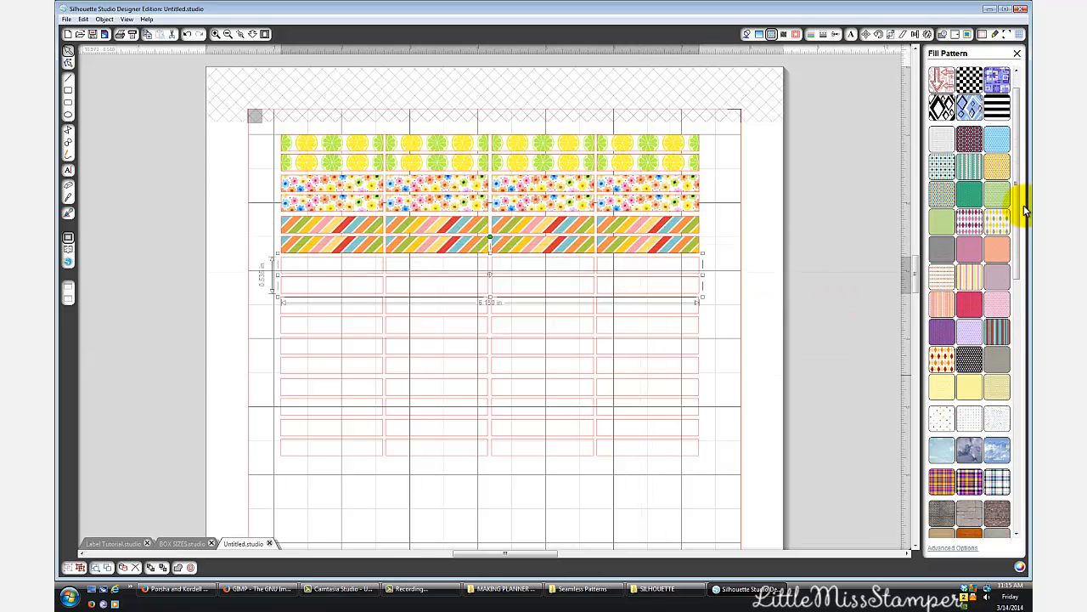
{"action": "left_click_drag", "start_coordinate": [1013, 217], "coordinate": [1023, 497]}
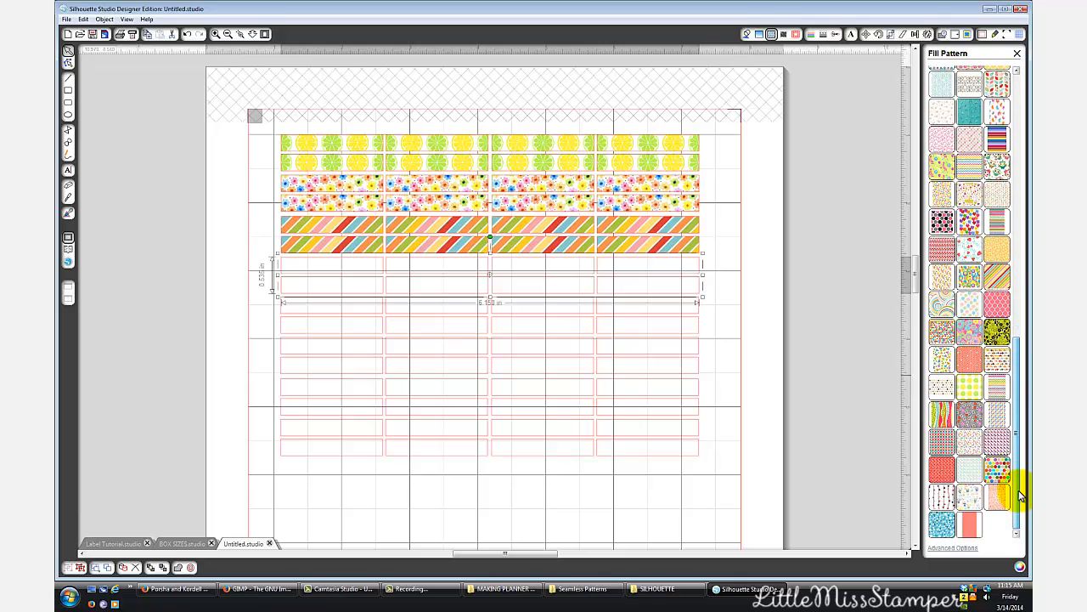
{"action": "left_click", "coordinate": [946, 525]}
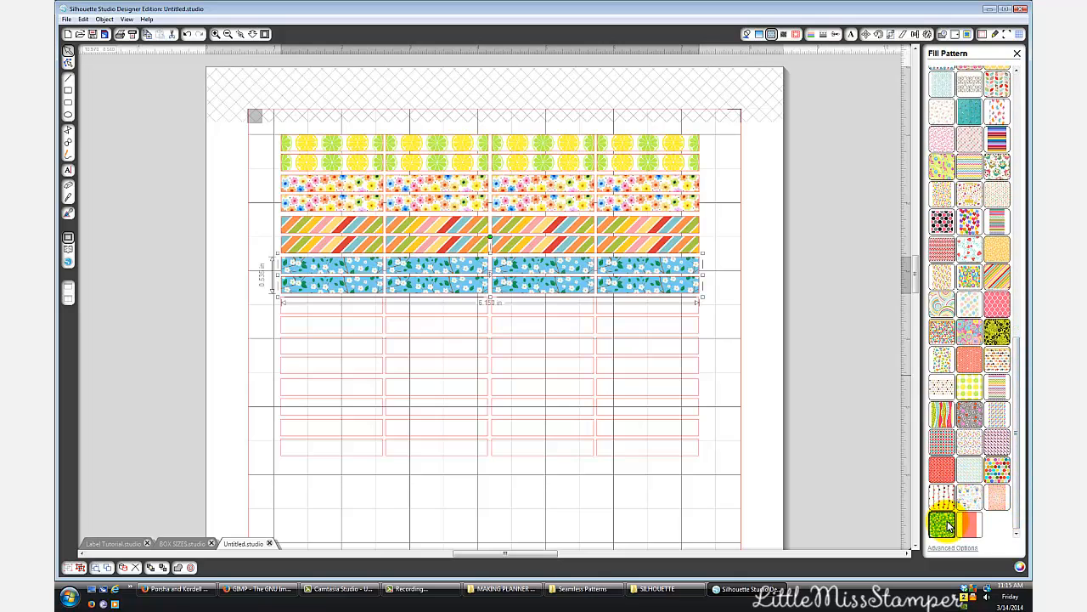
- Fill the ninth and tenth rows of boxes with the white pattern with small pink flowers from My Patterns 2
{"action": "left_click", "coordinate": [660, 311]}
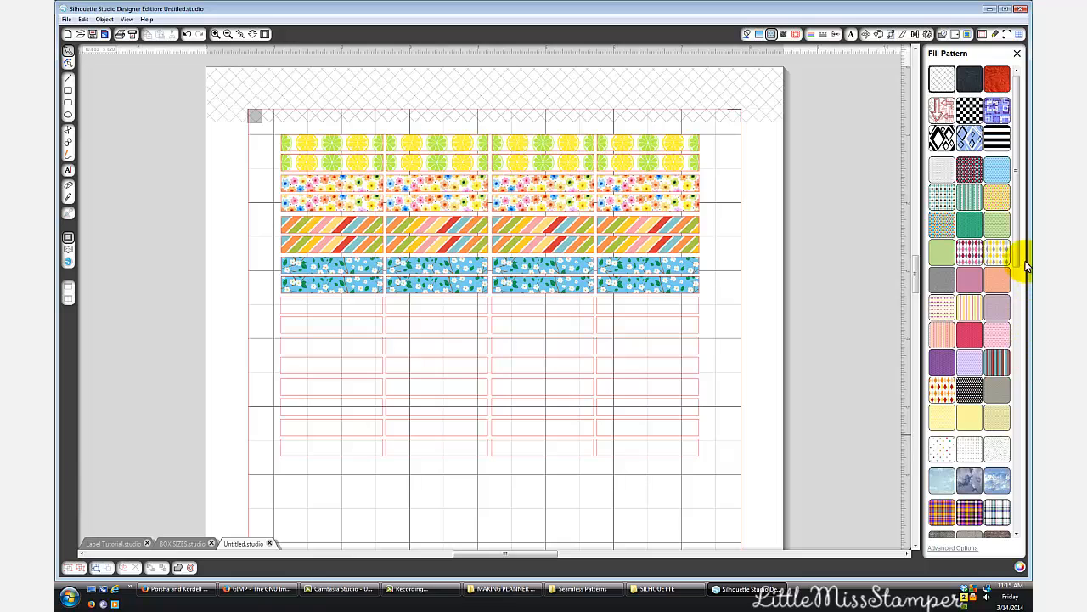
{"action": "left_click_drag", "start_coordinate": [1019, 261], "coordinate": [1029, 483]}
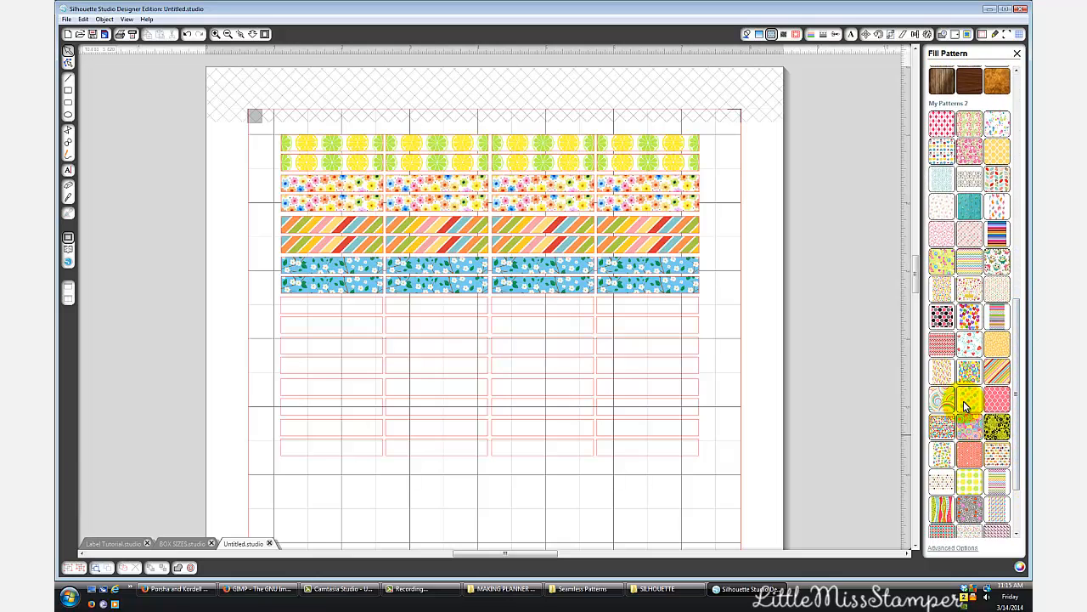
{"action": "left_click", "coordinate": [675, 316]}
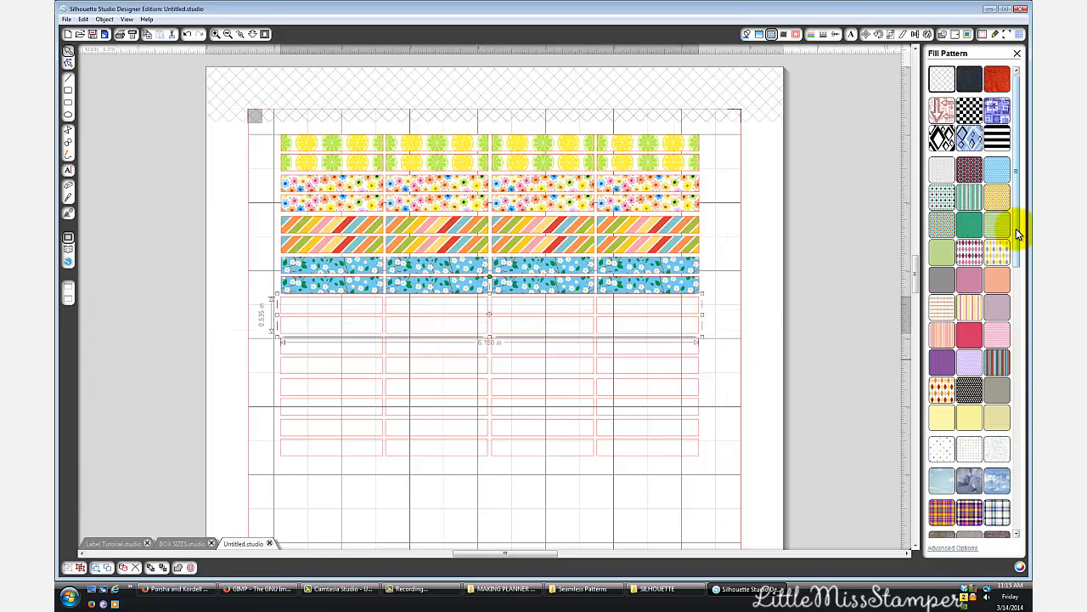
{"action": "left_click_drag", "start_coordinate": [1017, 224], "coordinate": [1014, 473]}
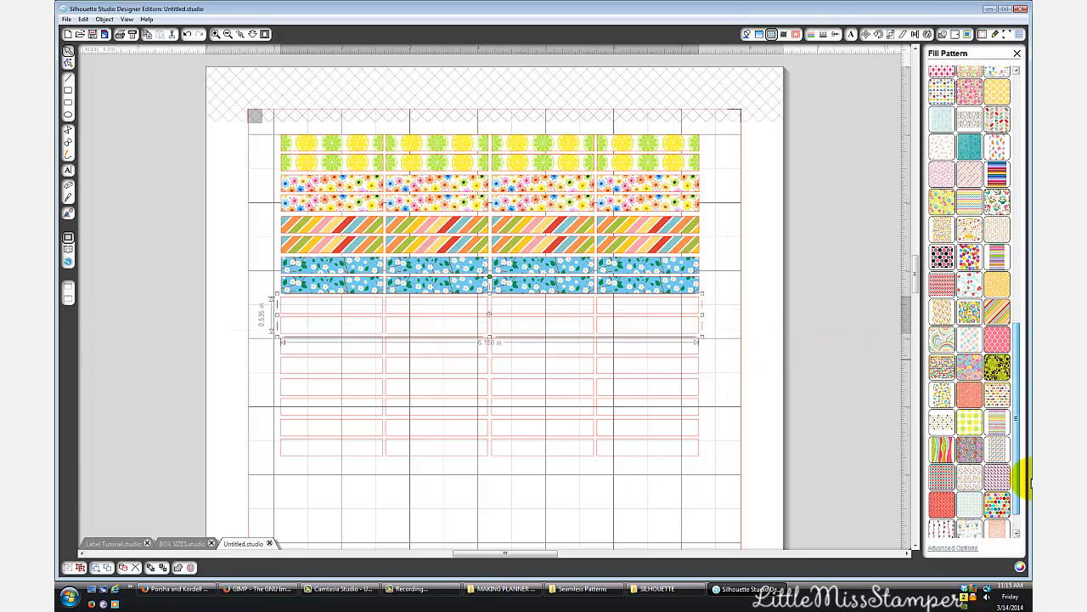
{"action": "left_click", "coordinate": [983, 478]}
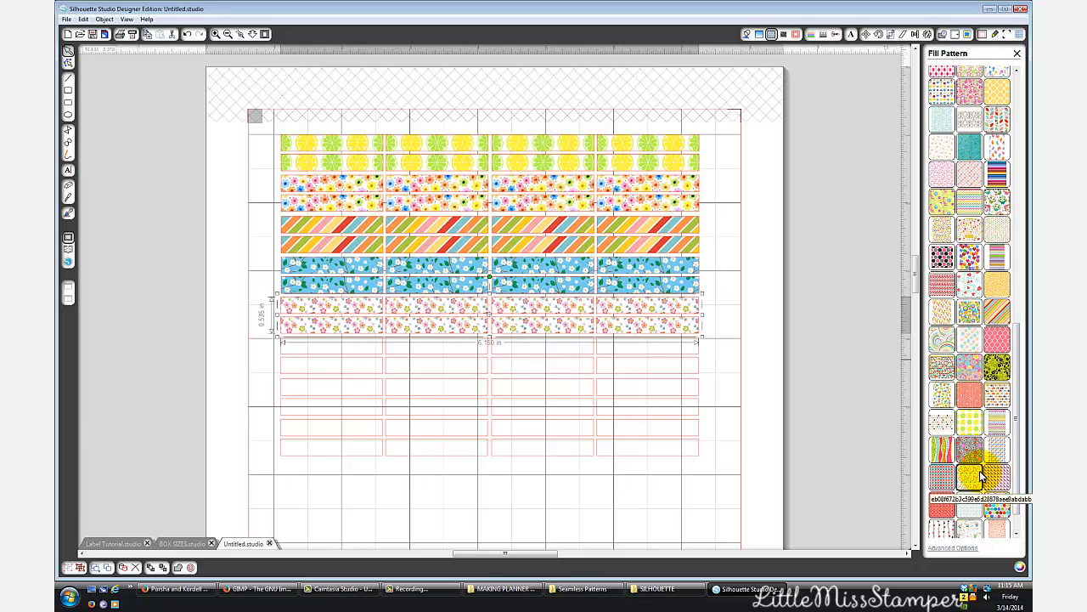
- Enlarge the pink flower pattern in the ninth and tenth rows to about 190%
{"action": "left_click", "coordinate": [969, 548]}
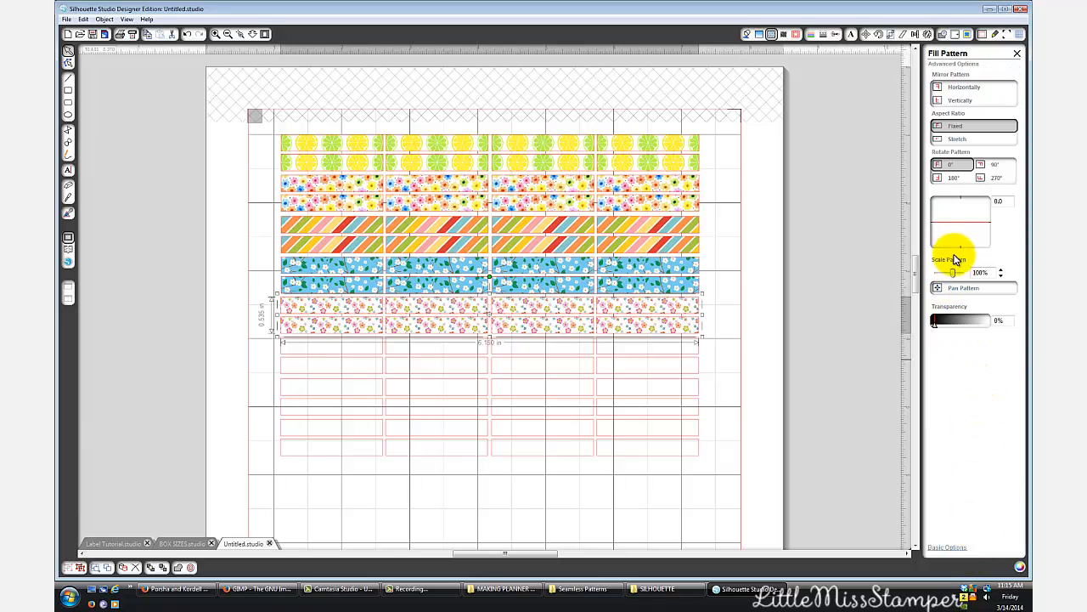
{"action": "left_click_drag", "start_coordinate": [952, 272], "coordinate": [958, 272]}
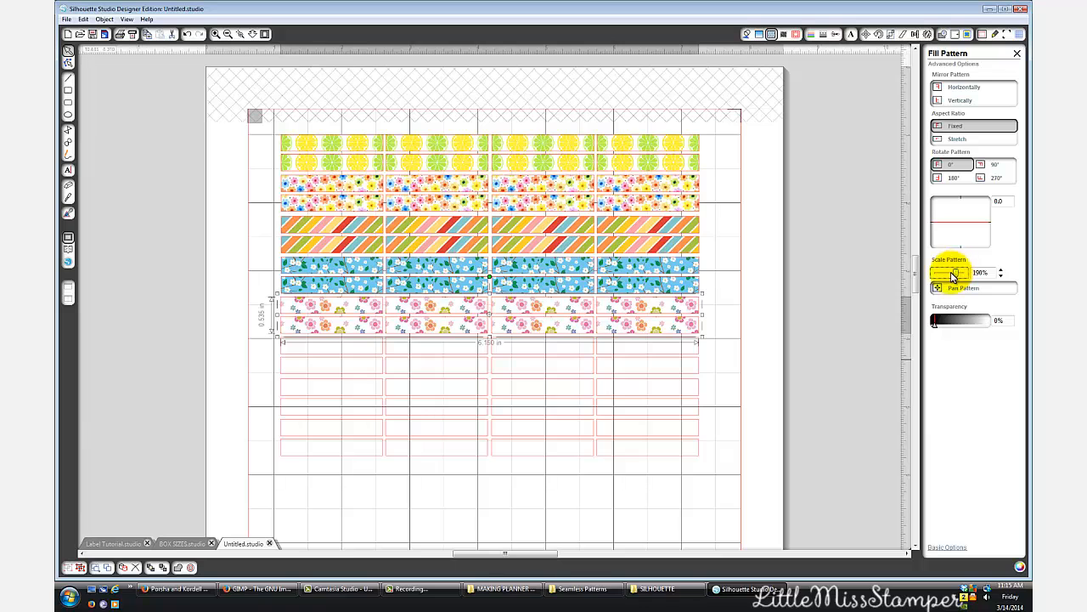
{"action": "left_click", "coordinate": [960, 548]}
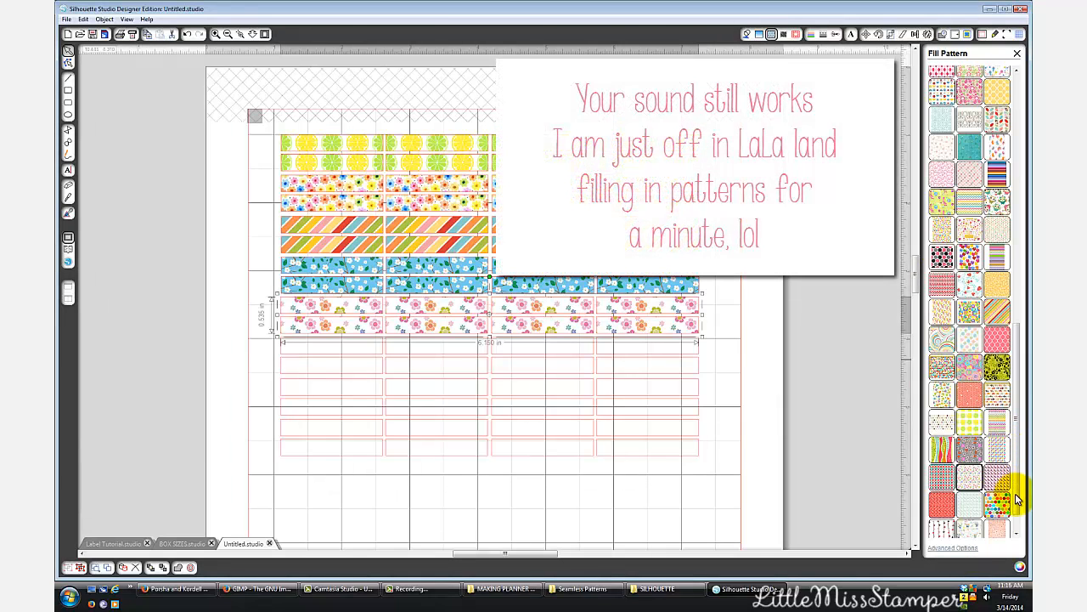
- Fill the eleventh and twelfth rows of boxes, trying the green floral and zigzag patterns and settling on the multicolored polka dots
{"action": "left_click", "coordinate": [670, 350]}
{"action": "left_click", "coordinate": [670, 354]}
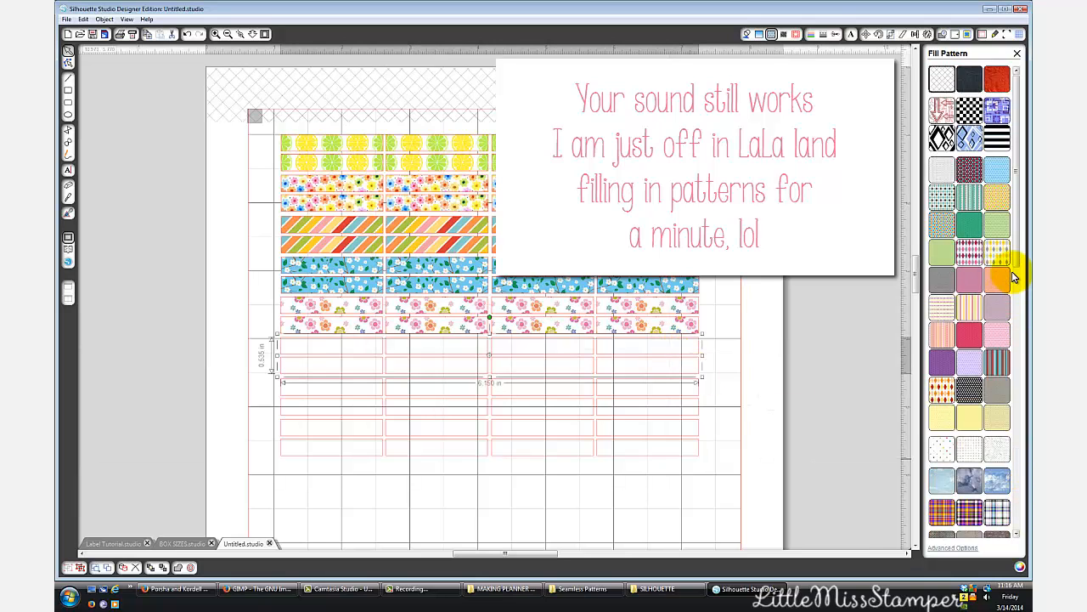
{"action": "left_click_drag", "start_coordinate": [1015, 264], "coordinate": [1021, 446]}
{"action": "left_click", "coordinate": [998, 423]}
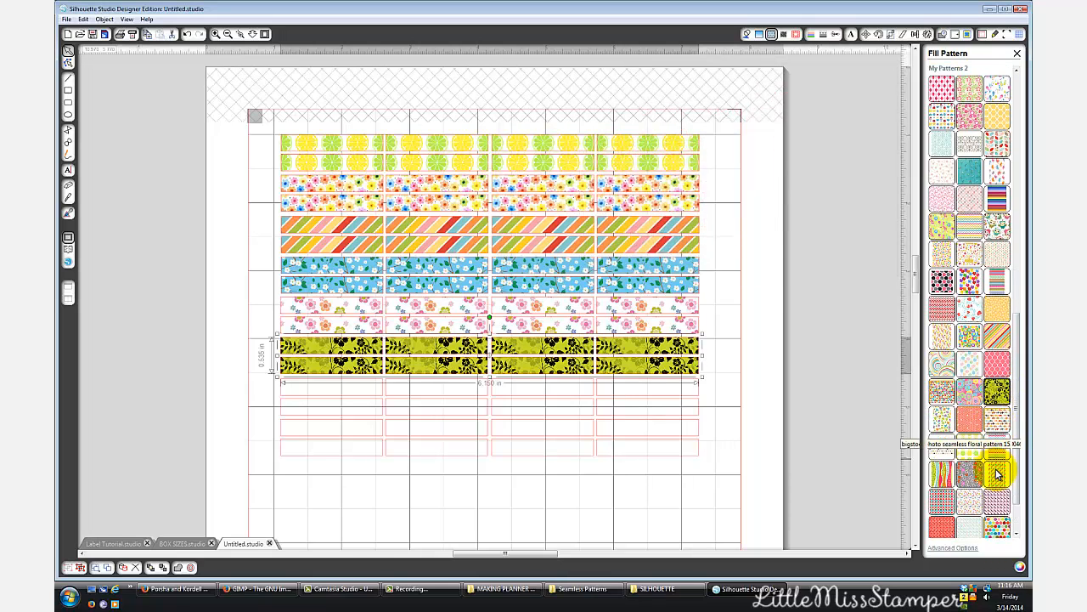
{"action": "left_click", "coordinate": [998, 449]}
{"action": "scroll", "coordinate": [995, 520], "scroll_direction": "down", "scroll_amount": 1}
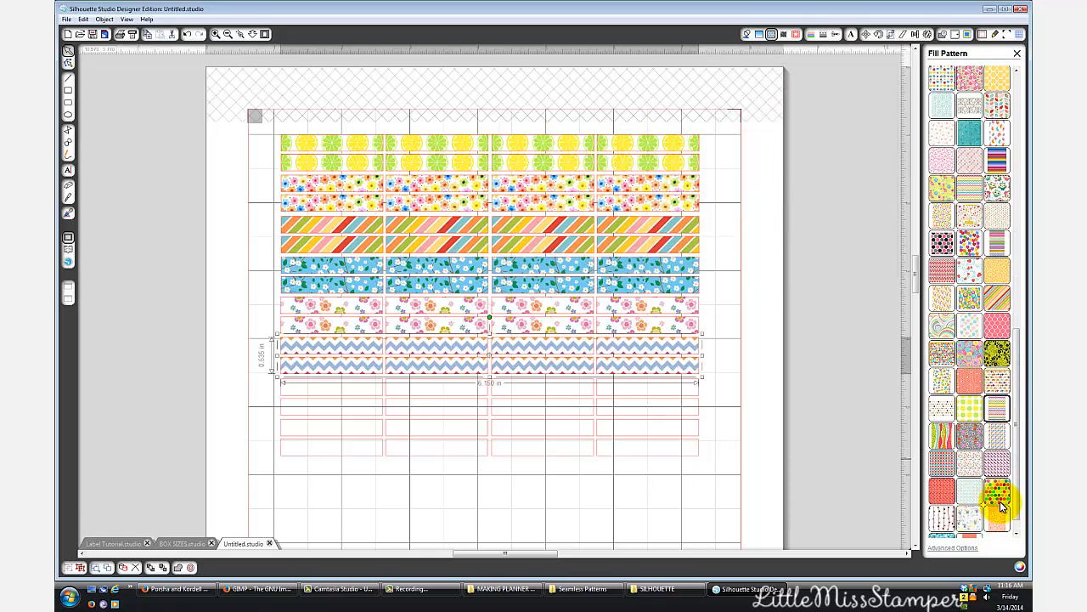
{"action": "left_click", "coordinate": [996, 492]}
- Scale the polka dot pattern in the eleventh and twelfth rows to 120% and rotate it to -104 degrees
{"action": "left_click", "coordinate": [949, 548]}
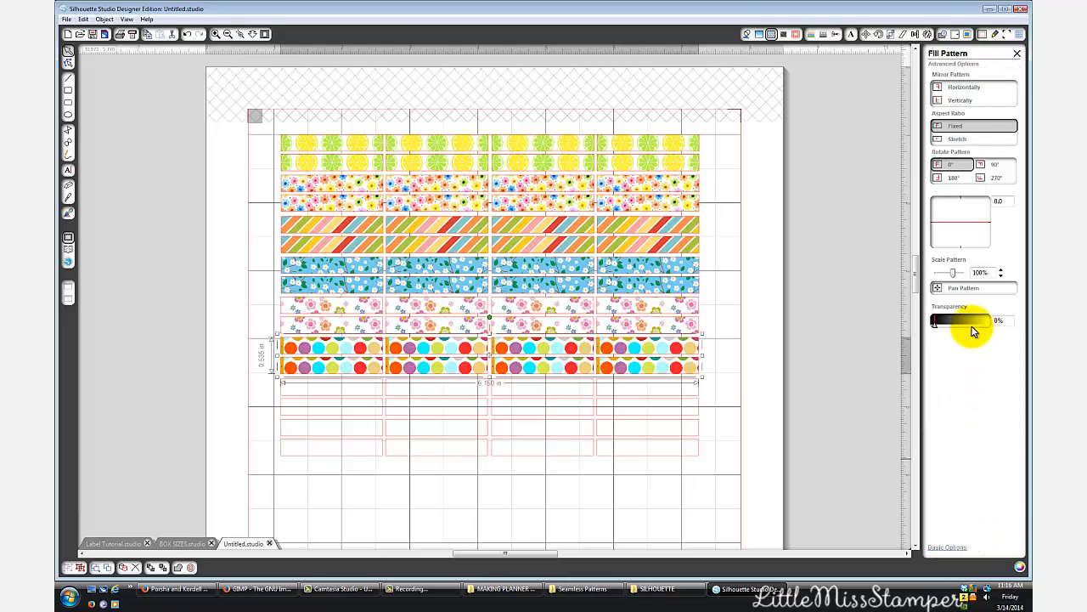
{"action": "left_click_drag", "start_coordinate": [955, 278], "coordinate": [954, 278]}
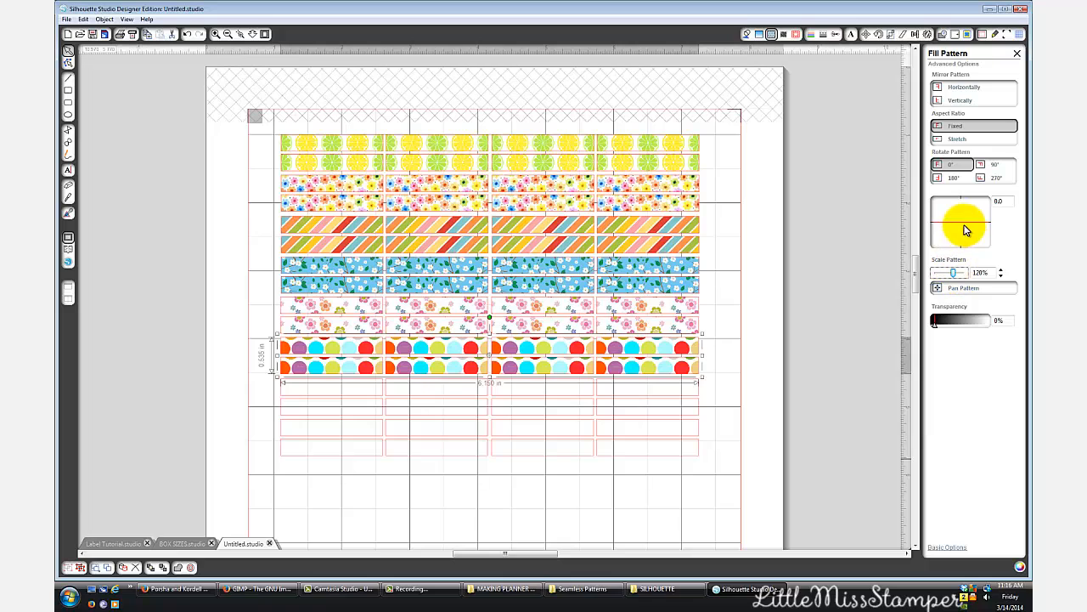
{"action": "mouse_move", "coordinate": [965, 229]}
{"action": "left_mouse_down"}
{"action": "mouse_move", "coordinate": [943, 249]}
{"action": "mouse_move", "coordinate": [937, 222]}
{"action": "mouse_move", "coordinate": [960, 215]}
{"action": "left_mouse_up"}
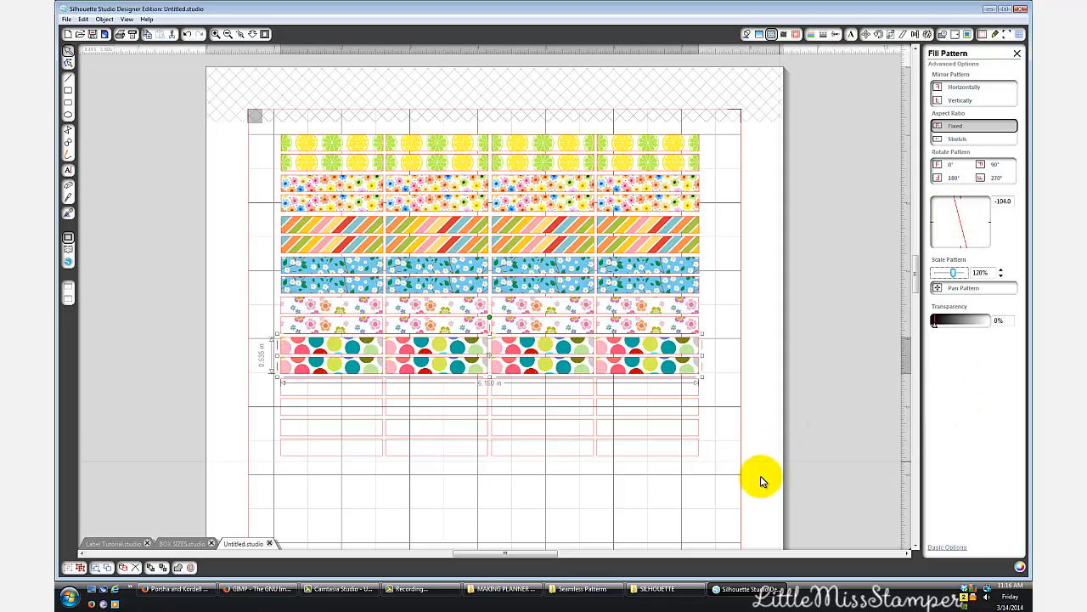
- Fill the thirteenth and fourteenth rows of boxes with solid pink and the fifteenth and sixteenth rows with bright yellow
{"action": "left_click", "coordinate": [643, 396]}
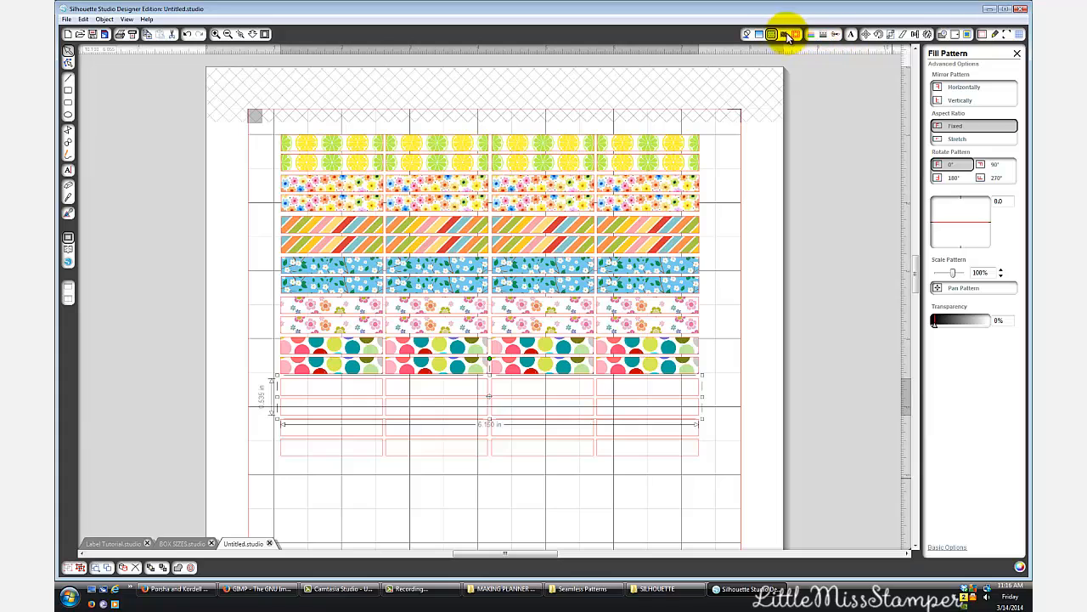
{"action": "left_click", "coordinate": [746, 34]}
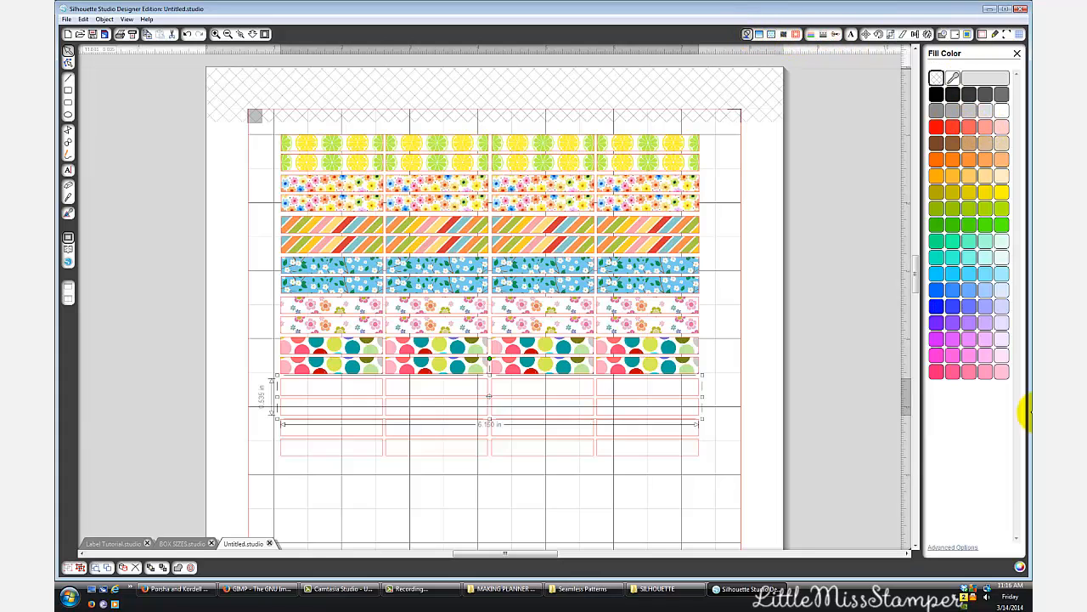
{"action": "left_click", "coordinate": [971, 372]}
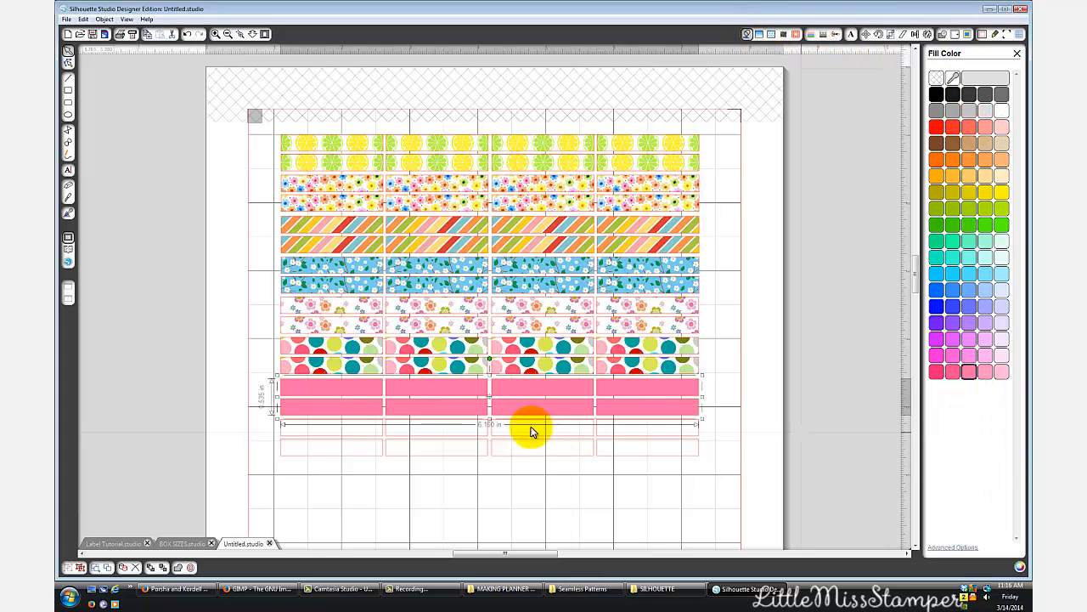
{"action": "left_click", "coordinate": [614, 441]}
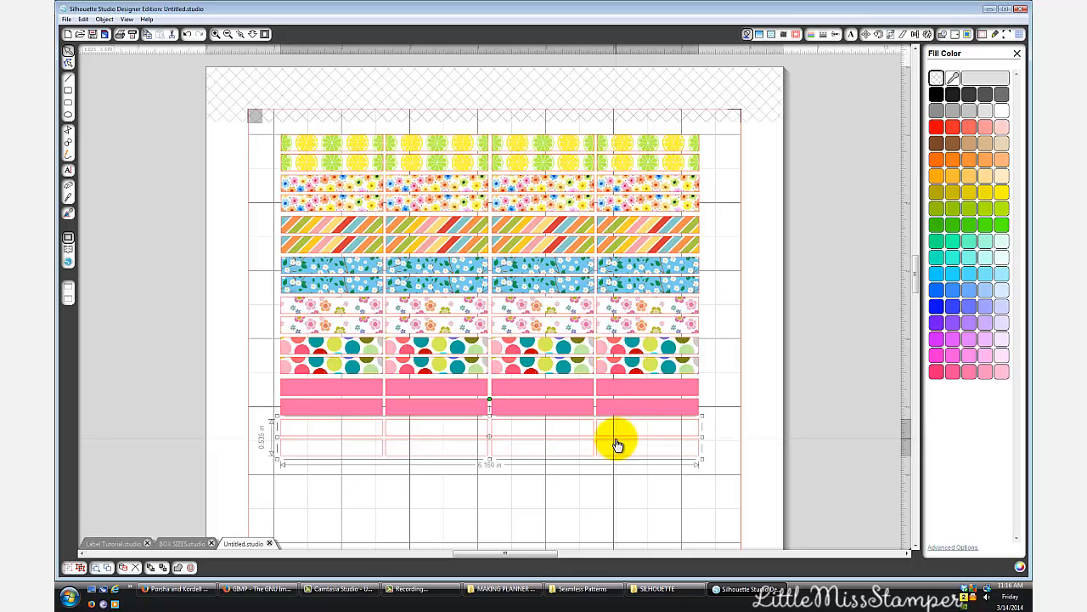
{"action": "left_click", "coordinate": [1003, 191]}
{"action": "left_click", "coordinate": [800, 512]}
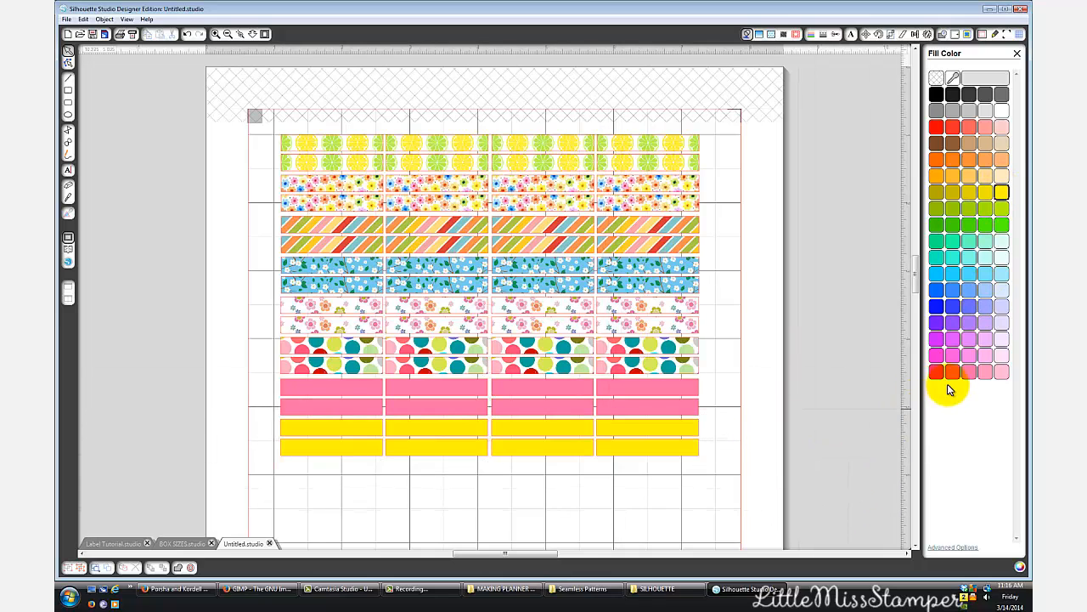
- Draw a rectangle about 3 by 1.9 in below the yellow rows and clear its fill
{"action": "left_click_drag", "start_coordinate": [914, 280], "coordinate": [918, 310]}
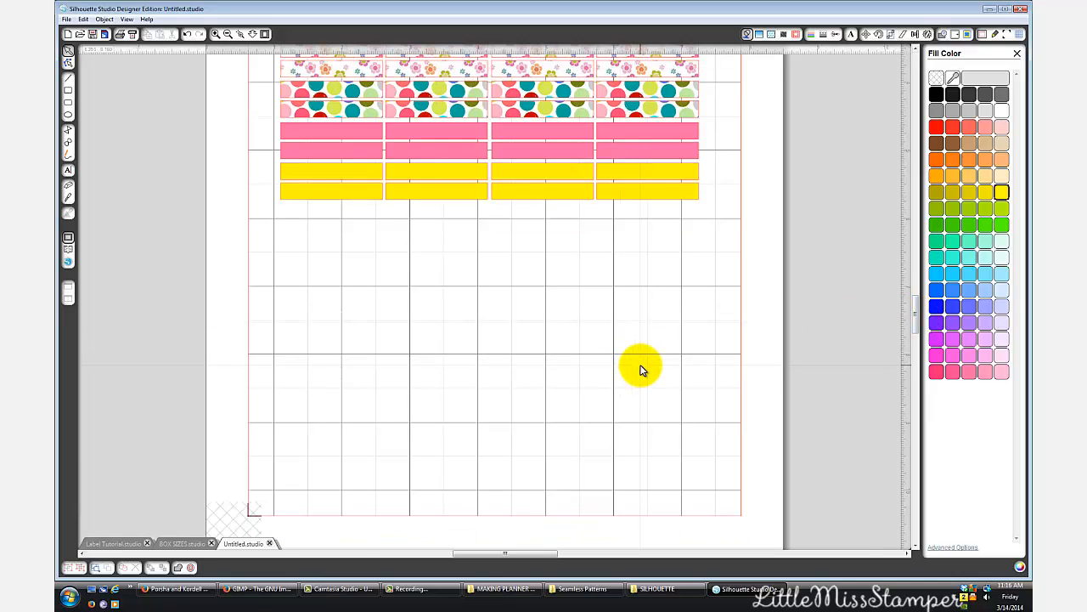
{"action": "left_click", "coordinate": [70, 91]}
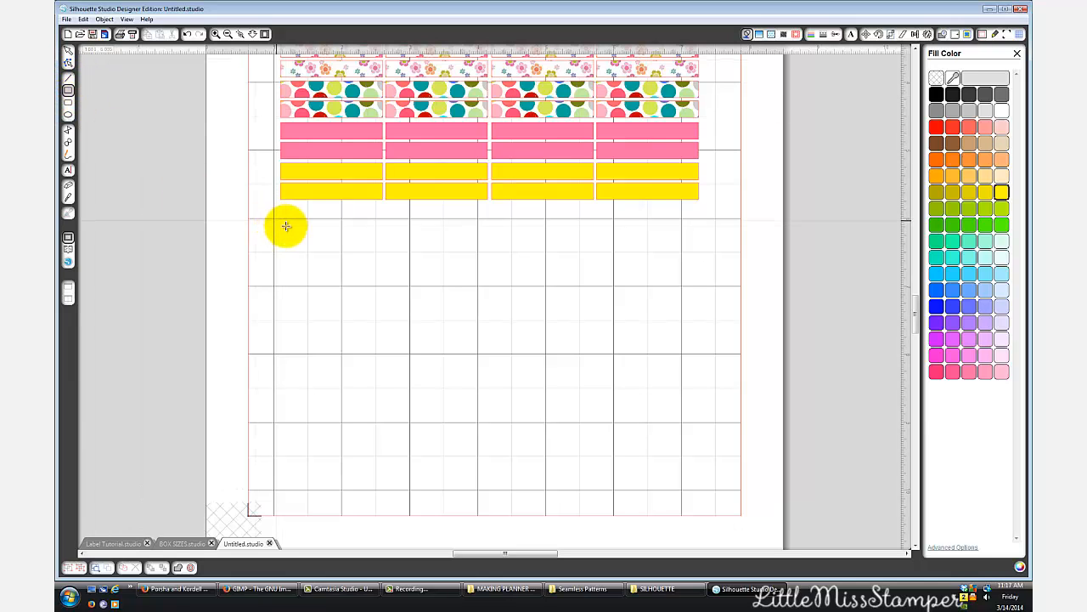
{"action": "left_click_drag", "start_coordinate": [286, 226], "coordinate": [480, 350]}
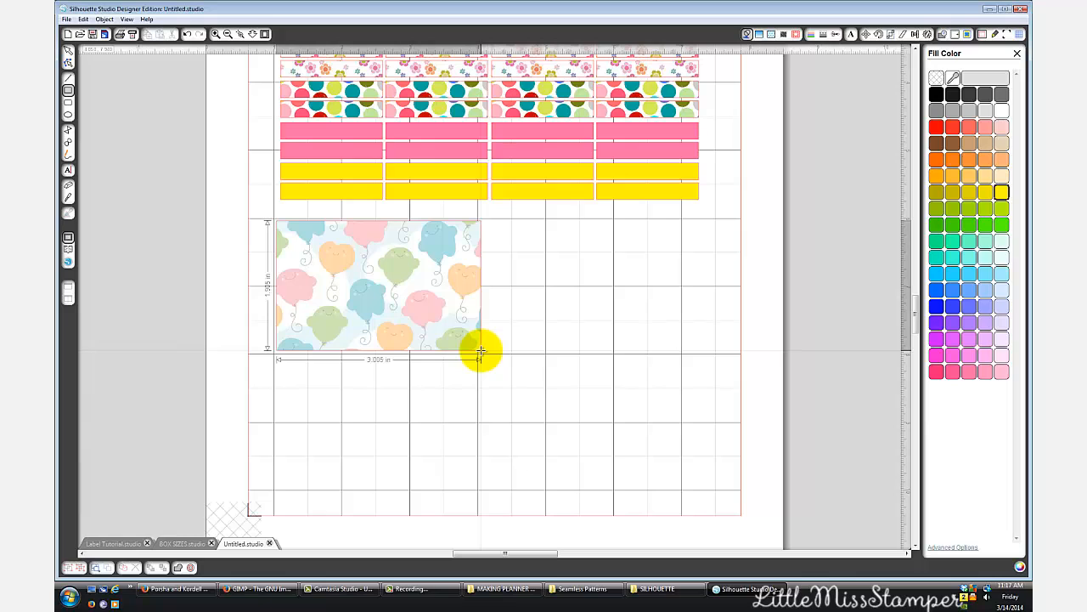
{"action": "left_click_drag", "start_coordinate": [480, 350], "coordinate": [480, 350]}
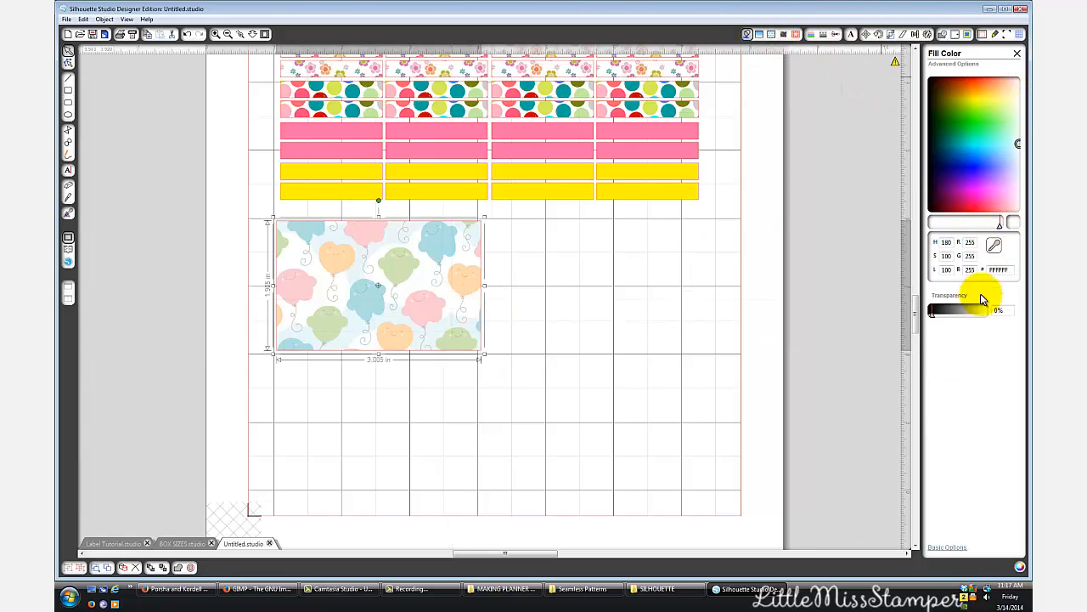
{"action": "left_click", "coordinate": [956, 547]}
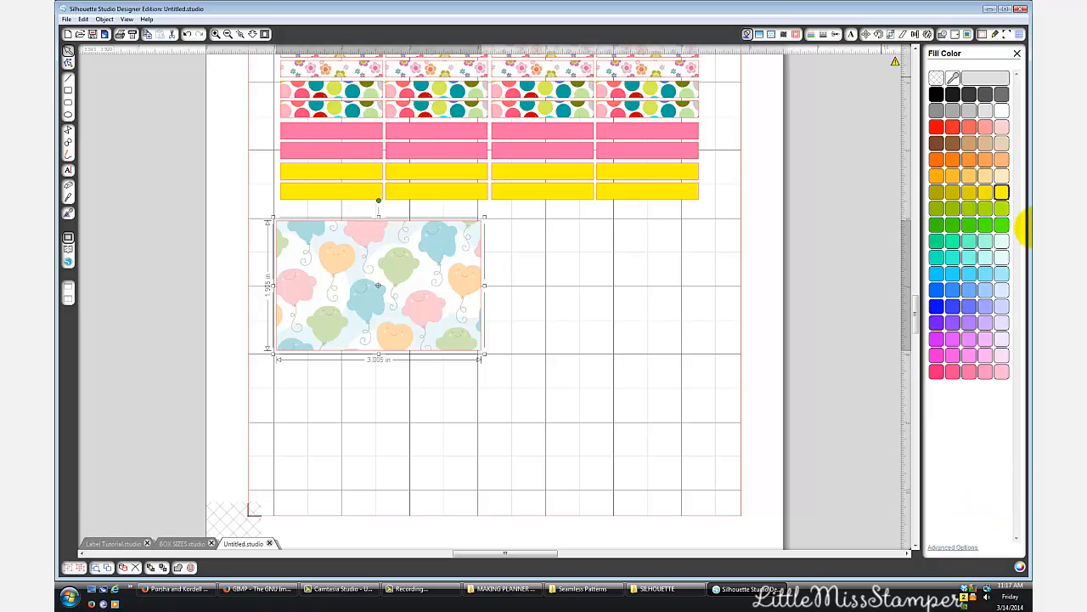
{"action": "left_click", "coordinate": [936, 78]}
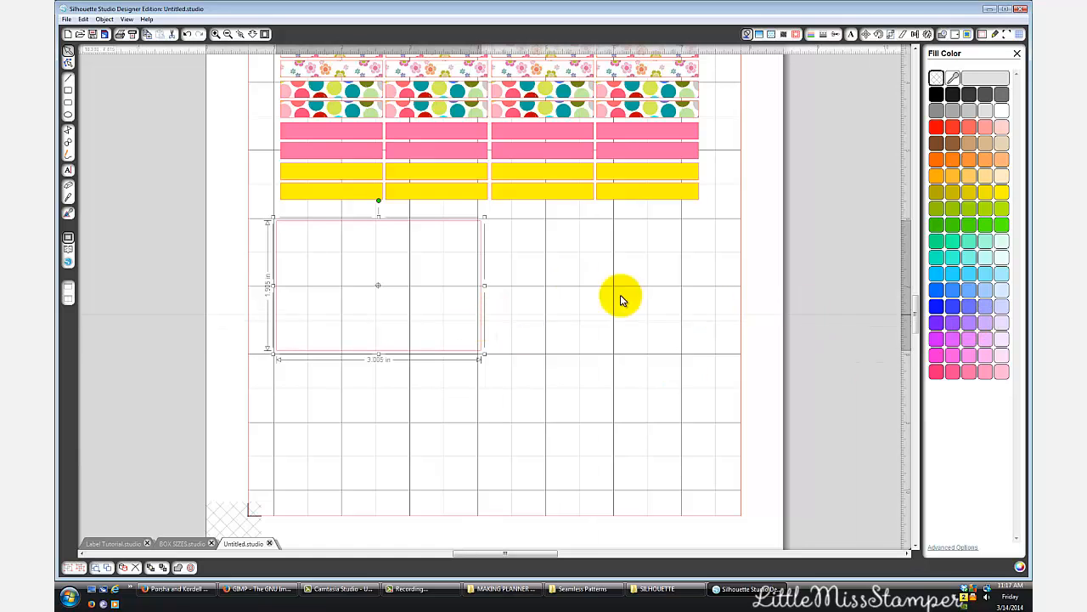
- Resize the empty rectangle to about 3.1 by 0.9 in and place it just below the yellow rows
{"action": "left_click_drag", "start_coordinate": [491, 285], "coordinate": [493, 283]}
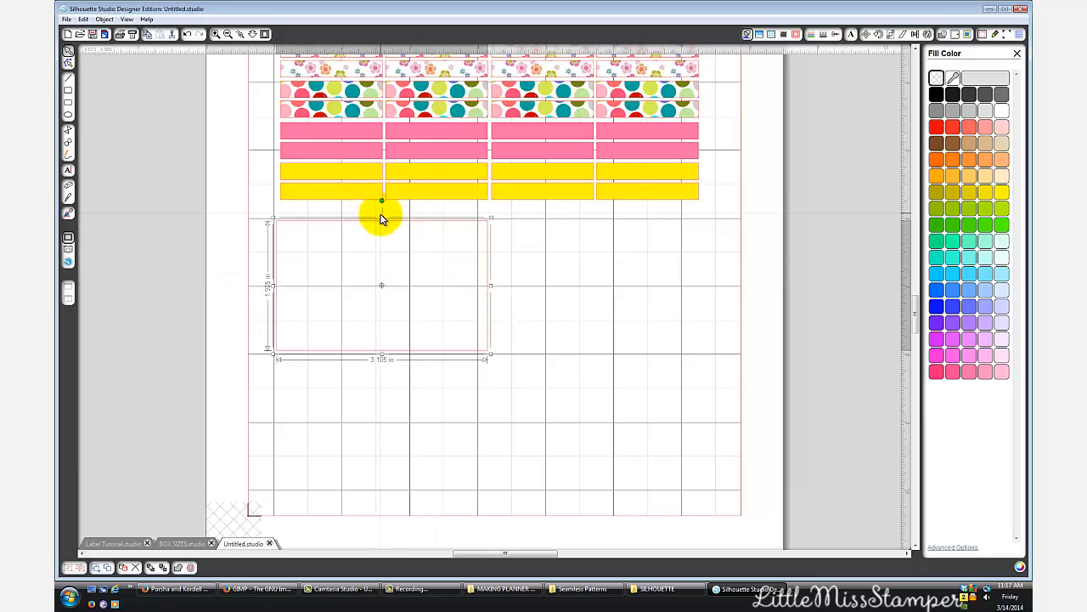
{"action": "left_click_drag", "start_coordinate": [382, 218], "coordinate": [357, 284]}
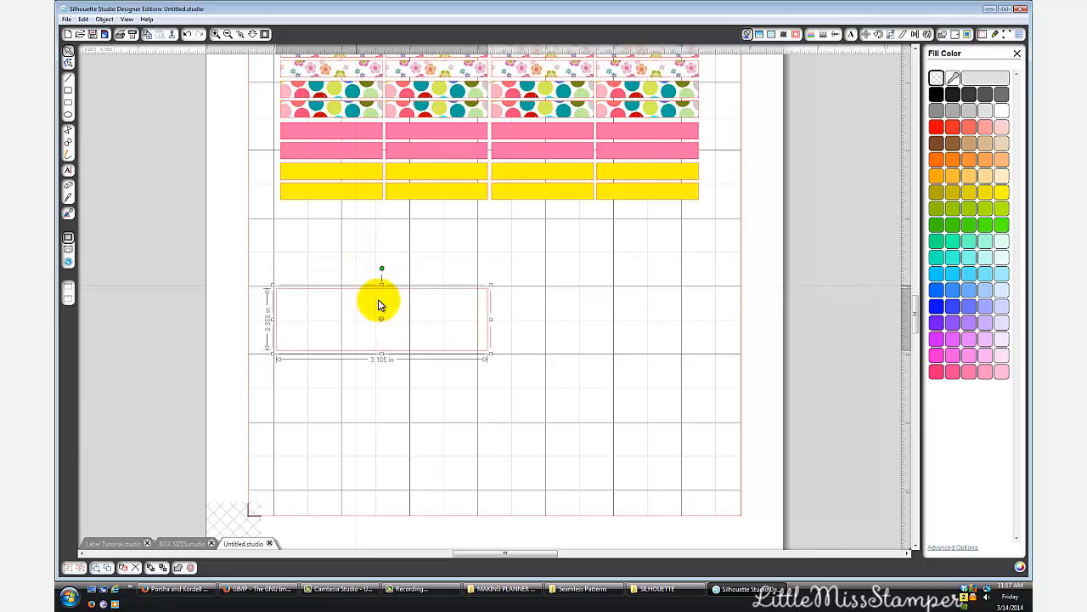
{"action": "left_click_drag", "start_coordinate": [441, 357], "coordinate": [440, 287]}
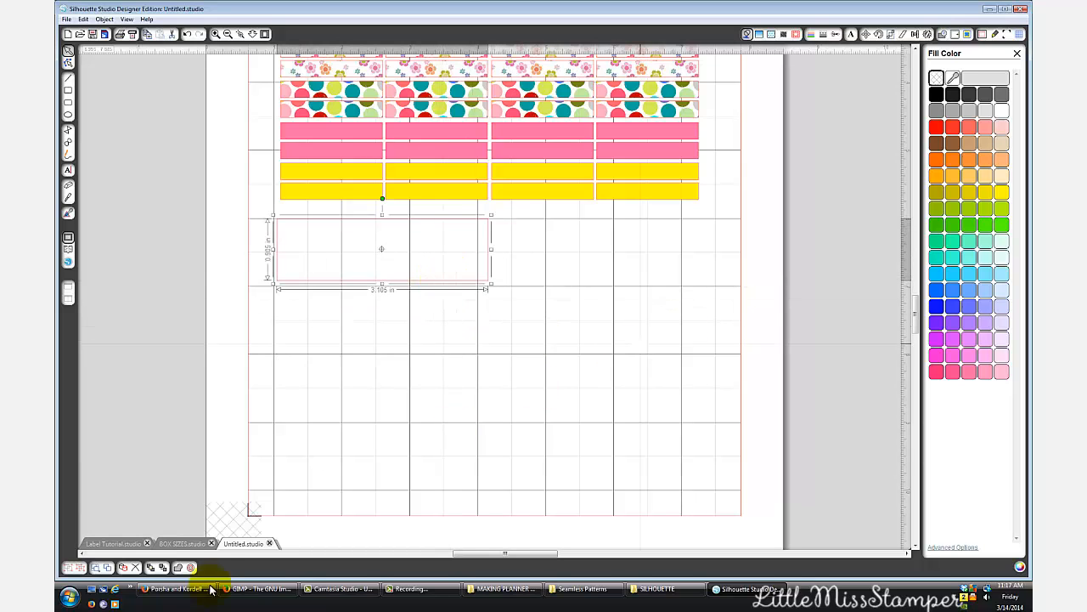
- Copy the pink Rak List label from Label Tutorial.studio and paste it into the Untitled.studio sheet
{"action": "left_click", "coordinate": [115, 543]}
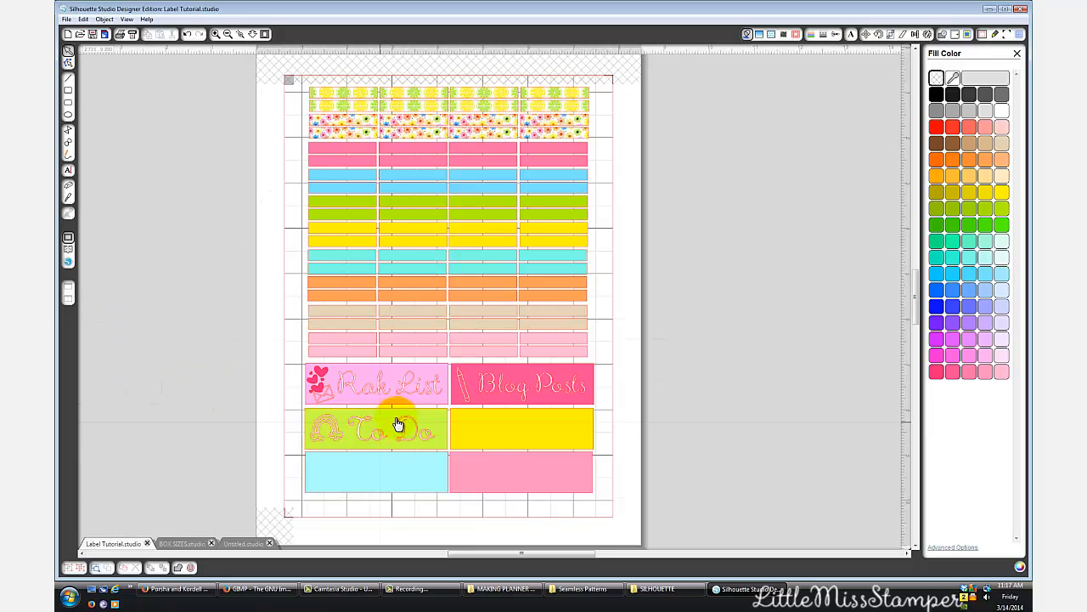
{"action": "right_click", "coordinate": [417, 391]}
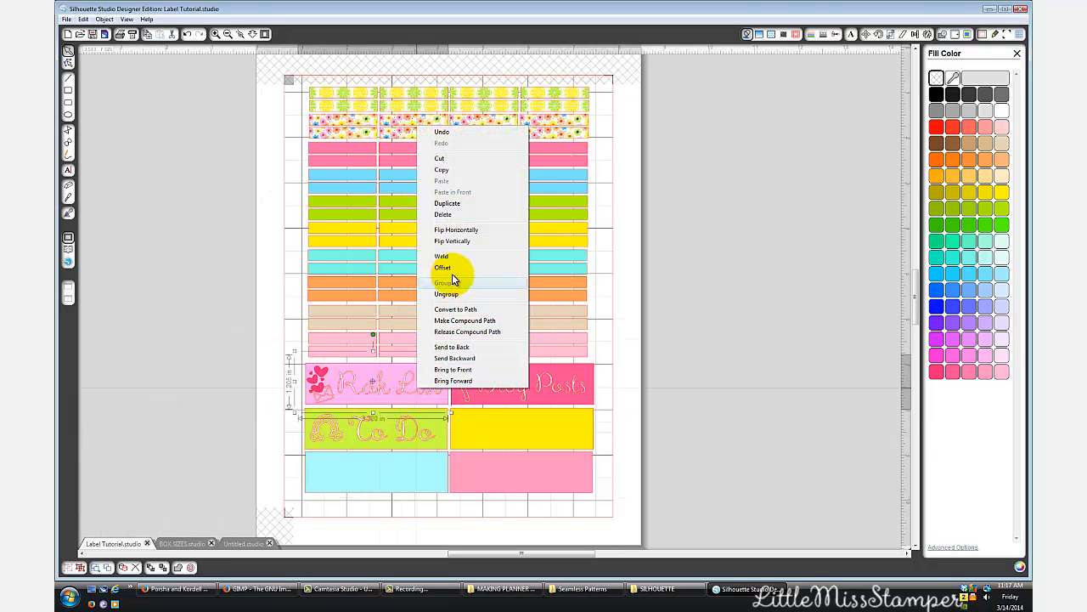
{"action": "left_click", "coordinate": [481, 170]}
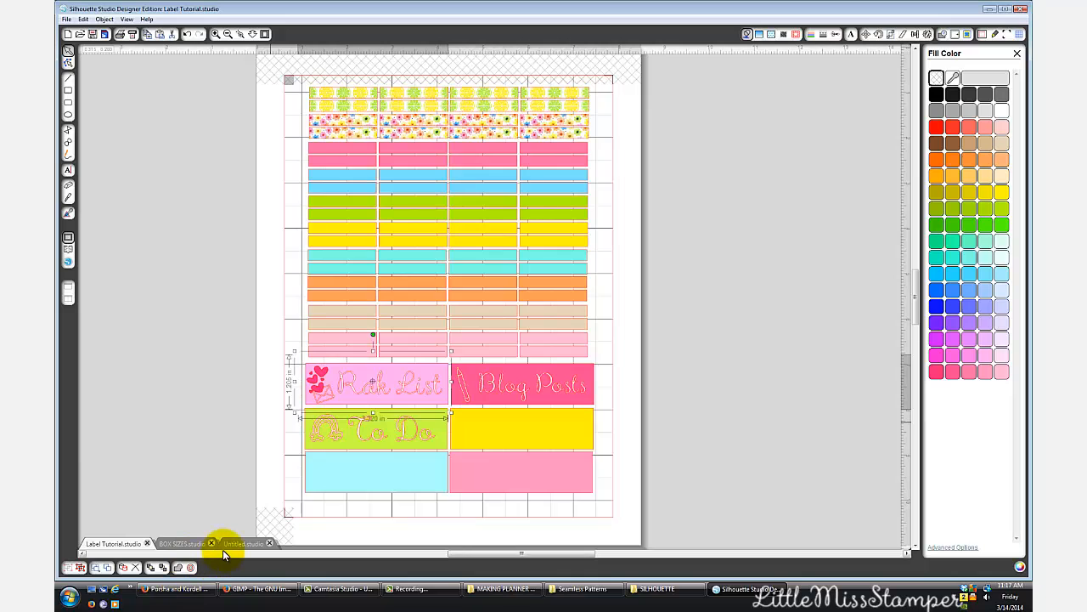
{"action": "left_click", "coordinate": [224, 547]}
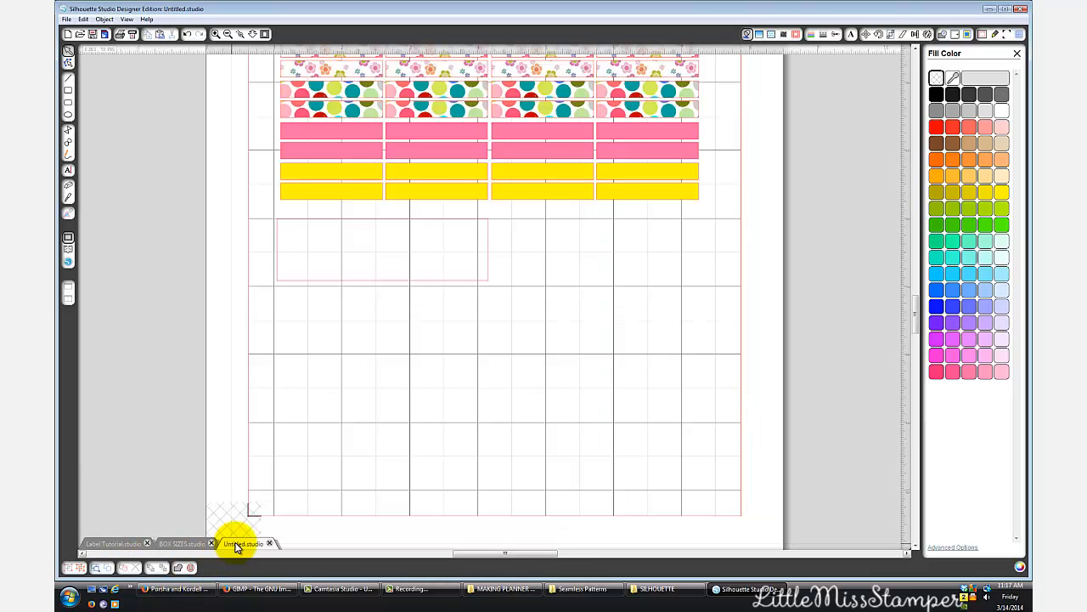
{"action": "right_click", "coordinate": [434, 468]}
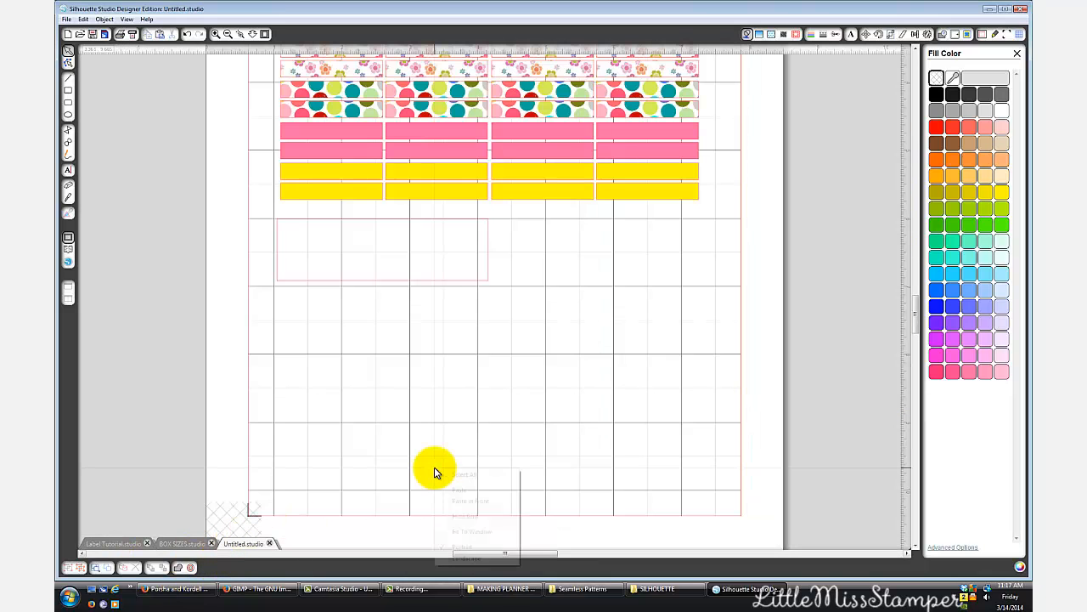
{"action": "left_click", "coordinate": [453, 491]}
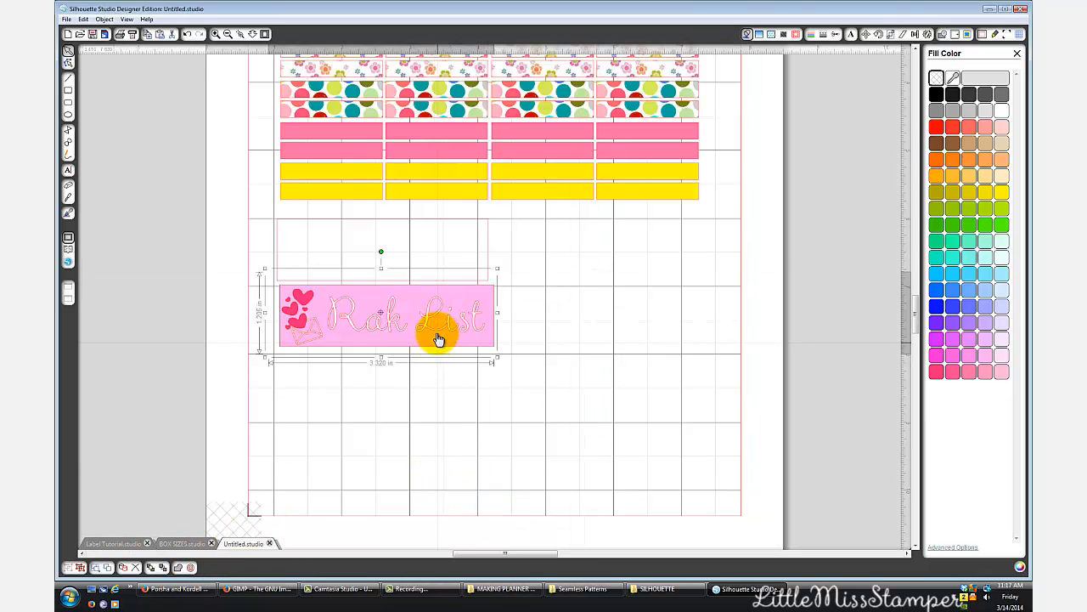
- Ungroup the pasted Rak List label and separate its parts, placing the pink box beneath the empty rectangle and the lettering below it
{"action": "left_click_drag", "start_coordinate": [437, 337], "coordinate": [606, 477]}
{"action": "right_click", "coordinate": [606, 477]}
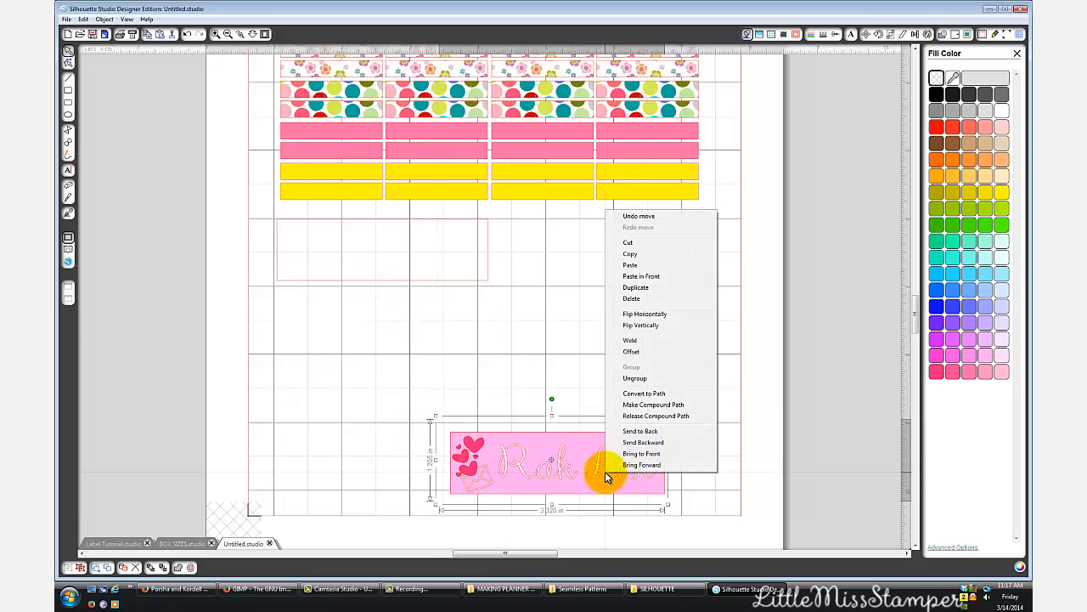
{"action": "left_click", "coordinate": [650, 391]}
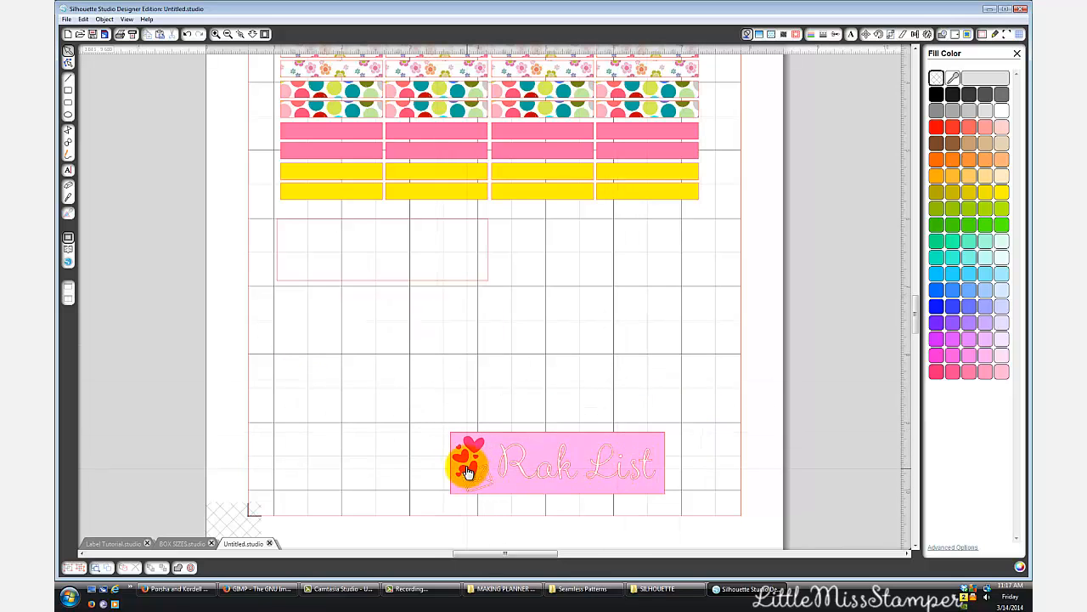
{"action": "left_click_drag", "start_coordinate": [468, 468], "coordinate": [311, 351]}
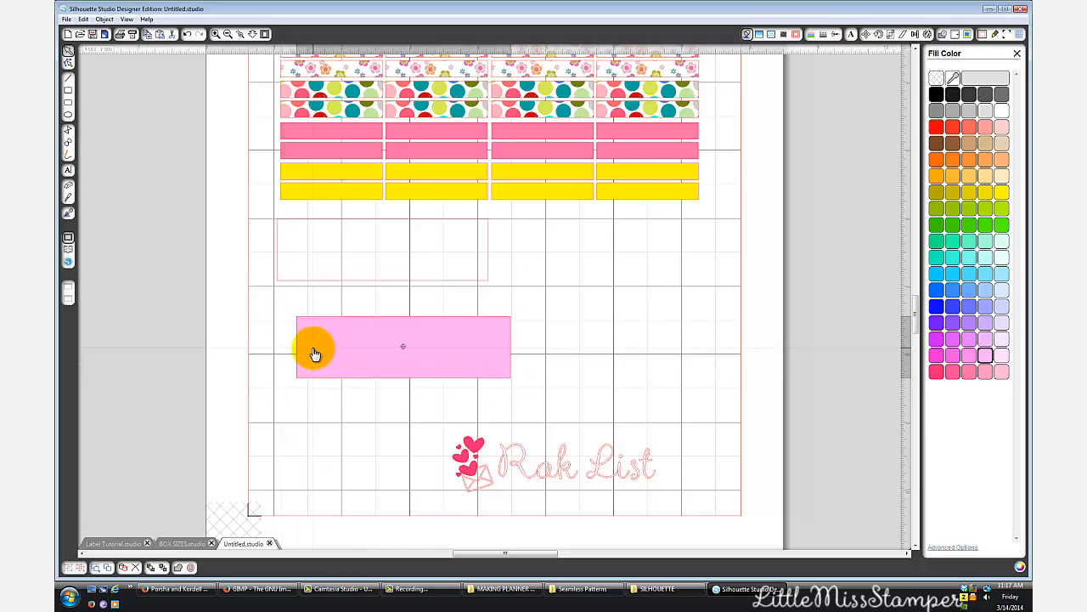
{"action": "left_click_drag", "start_coordinate": [483, 342], "coordinate": [463, 315]}
{"action": "left_click", "coordinate": [552, 387]}
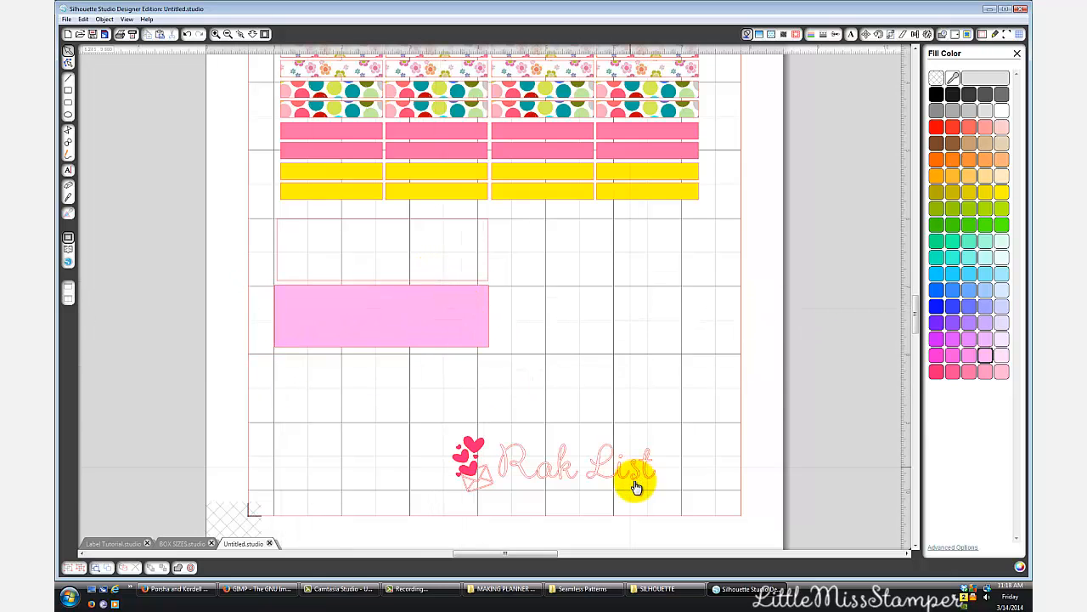
{"action": "left_click_drag", "start_coordinate": [632, 482], "coordinate": [430, 423]}
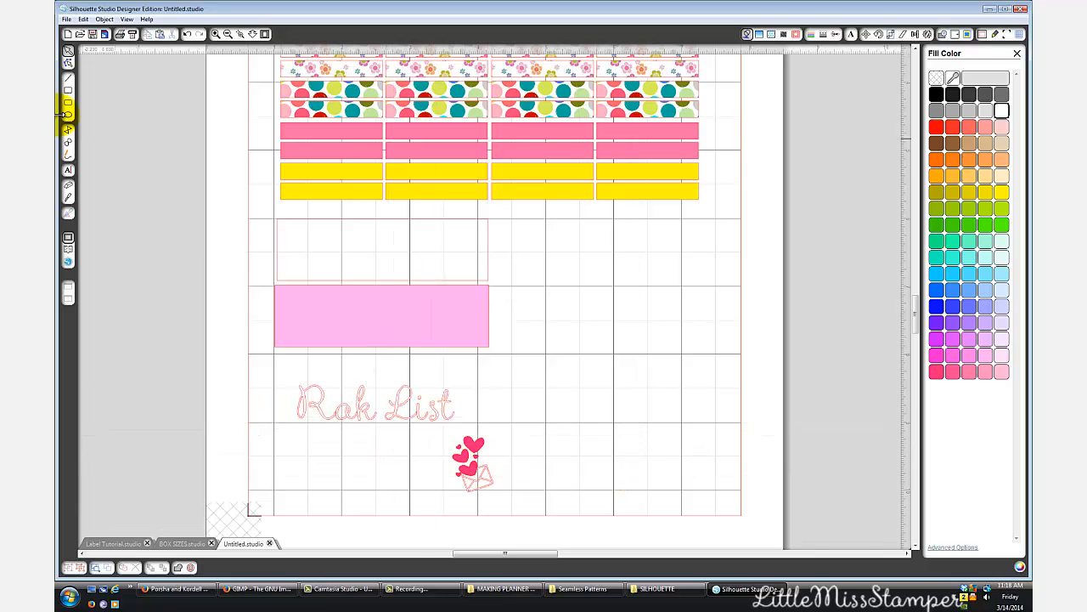
- Add the text "Birthdays" in the Aya Script Ribbons font and place it beside the pink box
{"action": "left_click", "coordinate": [68, 170]}
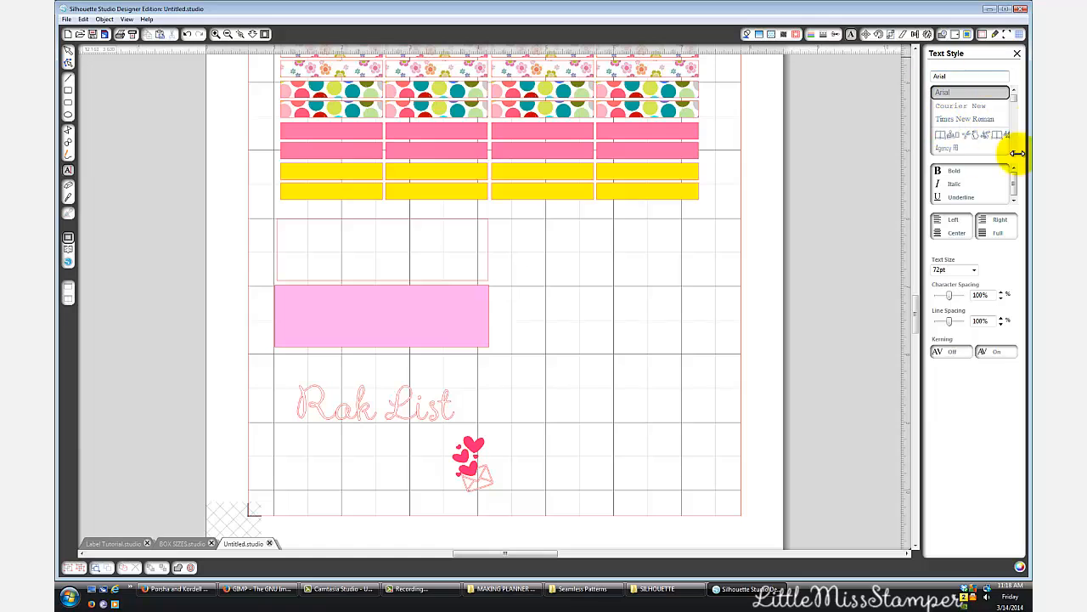
{"action": "scroll", "coordinate": [1013, 150], "scroll_direction": "down", "scroll_amount": 5}
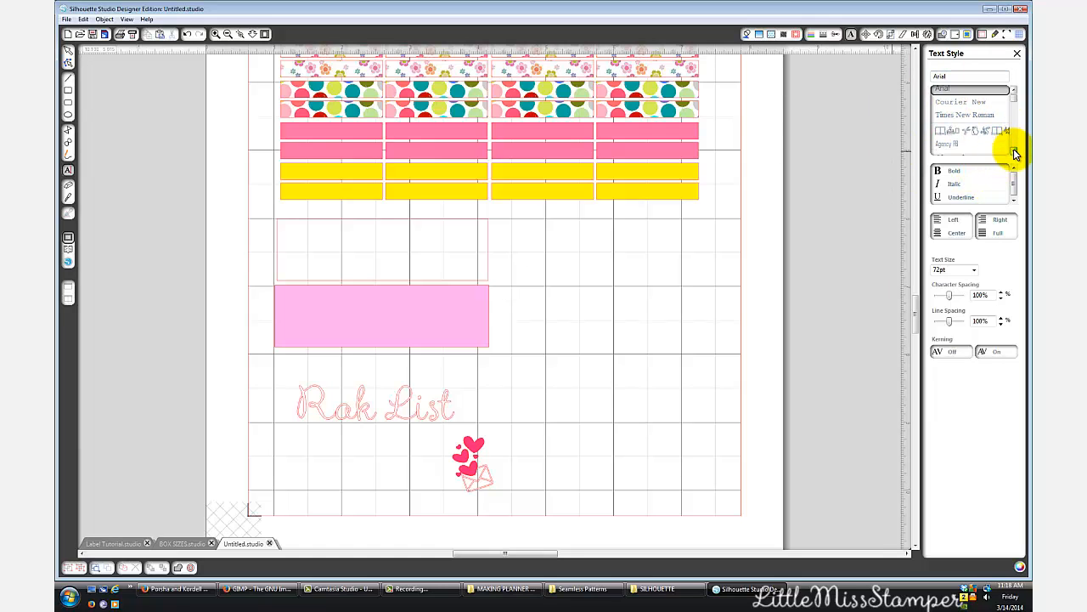
{"action": "scroll", "coordinate": [1014, 149], "scroll_direction": "down", "scroll_amount": 5}
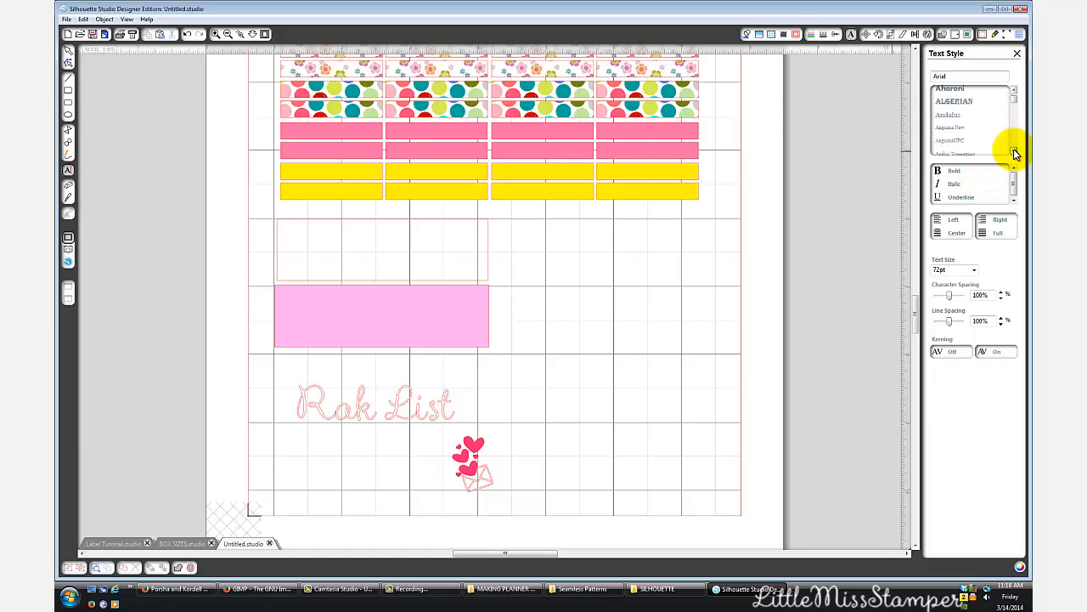
{"action": "left_click", "coordinate": [977, 128]}
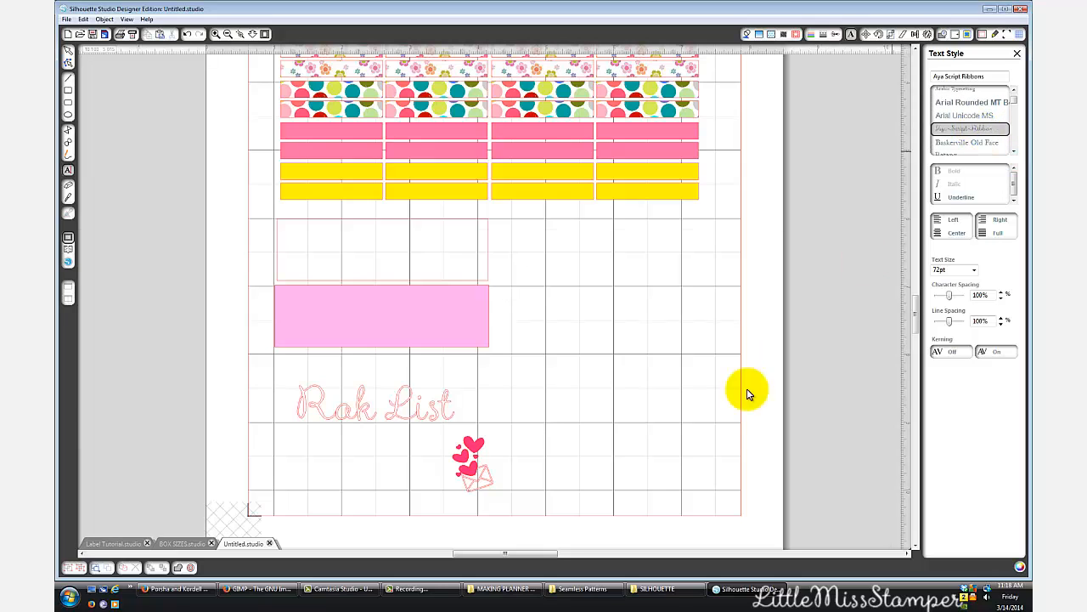
{"action": "left_click", "coordinate": [719, 419]}
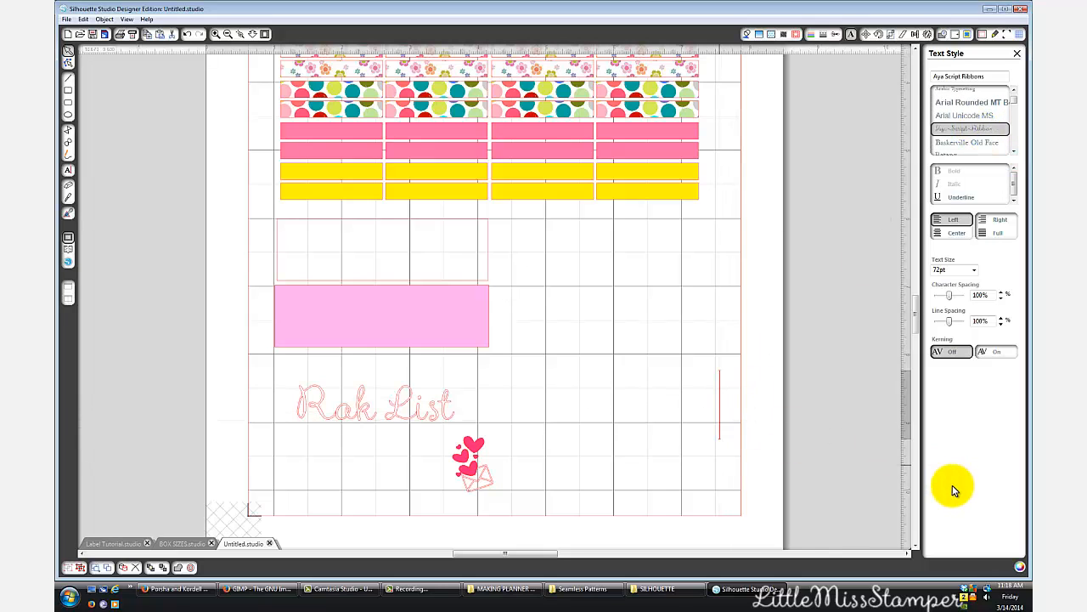
{"action": "type", "text": "Birthda"}
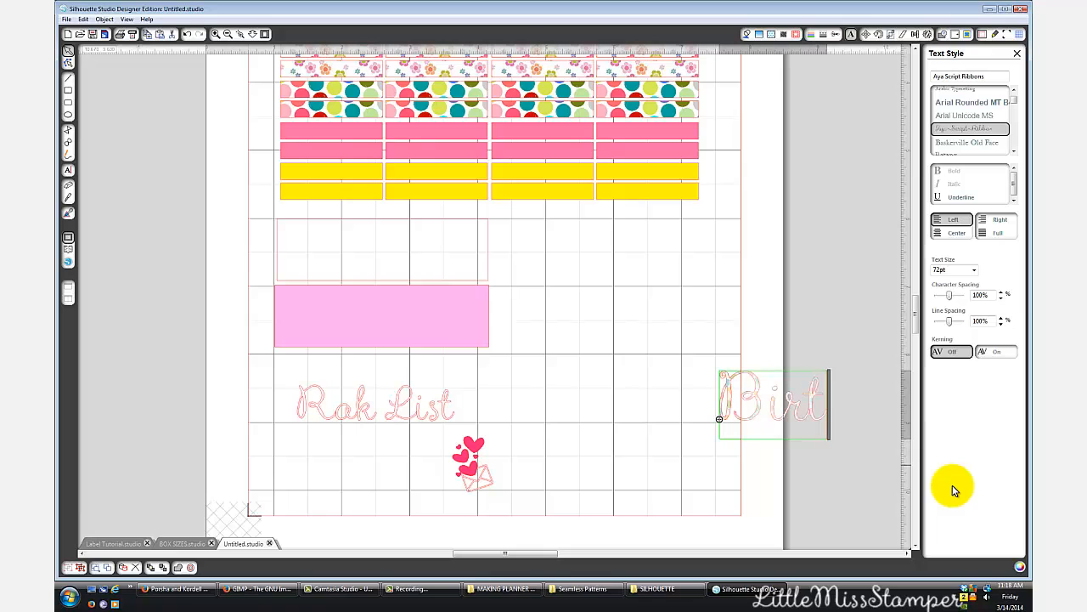
{"action": "left_click", "coordinate": [764, 441]}
{"action": "left_click_drag", "start_coordinate": [762, 414], "coordinate": [553, 348]}
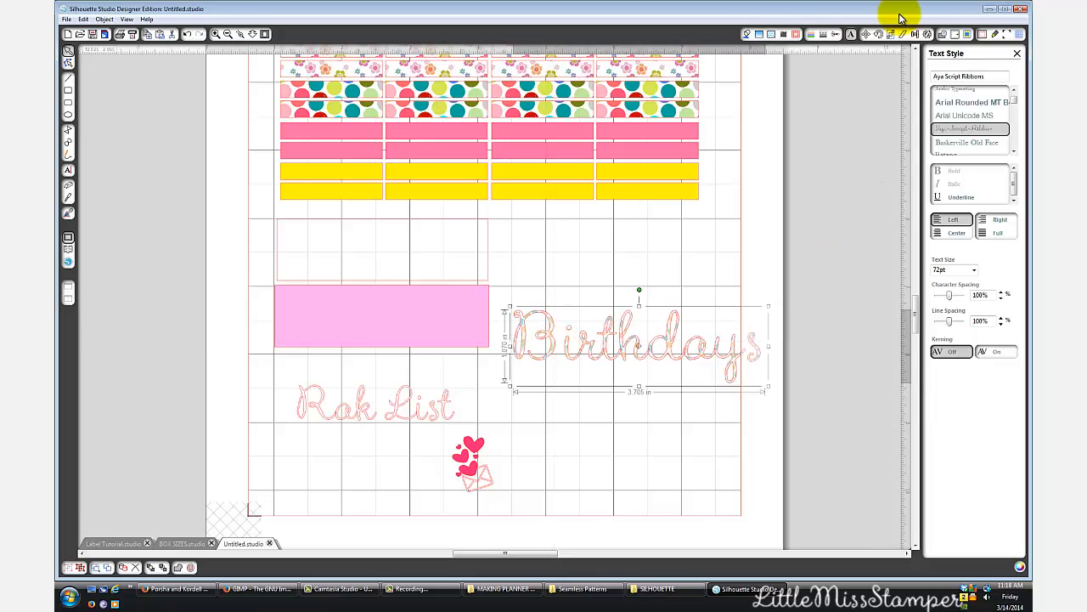
- Scale the Birthdays text down to about 2.6 in wide and position it beside the pink box
{"action": "left_click", "coordinate": [749, 34]}
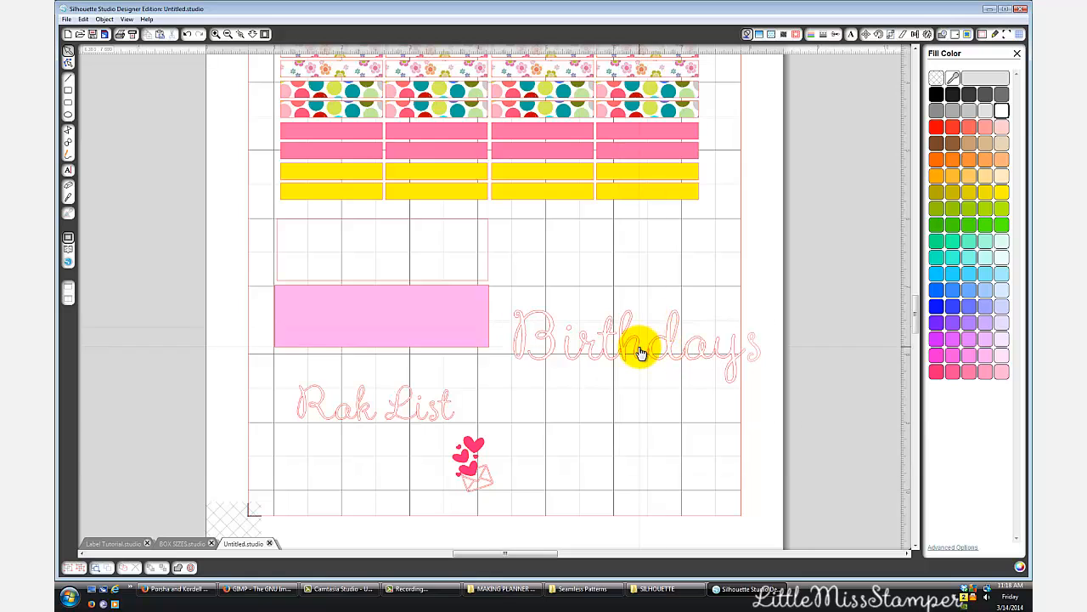
{"action": "left_click_drag", "start_coordinate": [638, 347], "coordinate": [657, 371]}
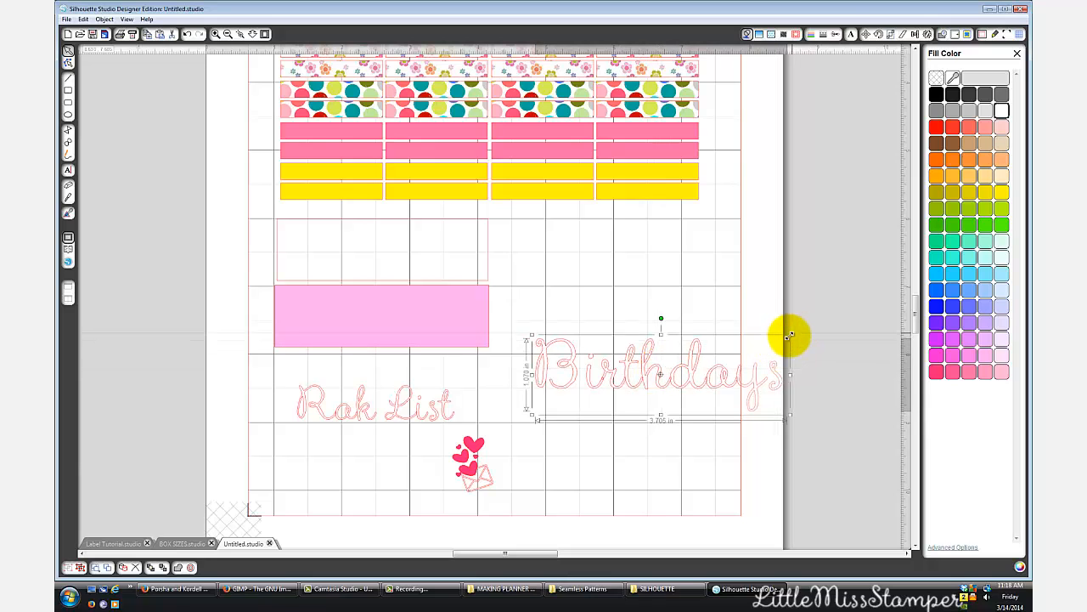
{"action": "left_click_drag", "start_coordinate": [789, 336], "coordinate": [657, 352]}
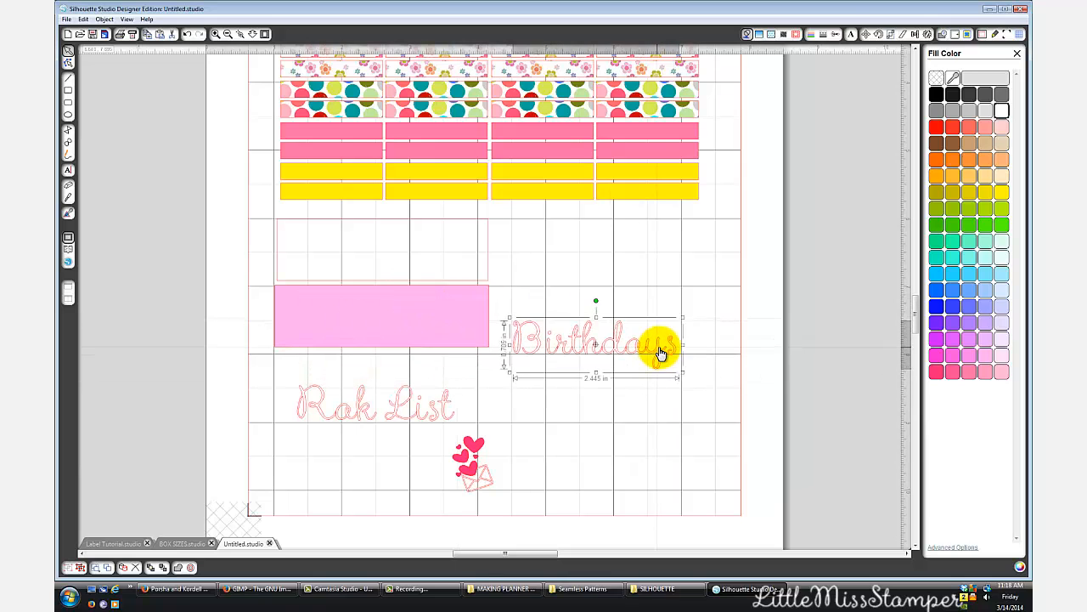
{"action": "left_click_drag", "start_coordinate": [684, 317], "coordinate": [697, 313]}
{"action": "left_click_drag", "start_coordinate": [635, 352], "coordinate": [659, 357]}
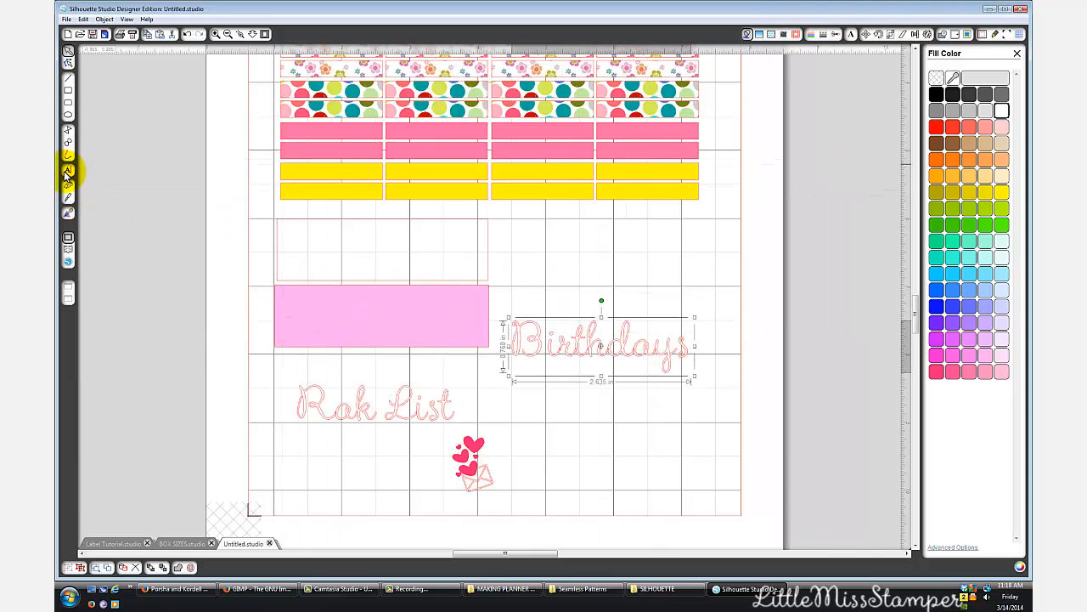
- Start a new text below the Birthdays lettering and look through the fonts for picture fonts, trying DJ Kitchen
{"action": "left_click", "coordinate": [68, 170]}
{"action": "left_click", "coordinate": [611, 456]}
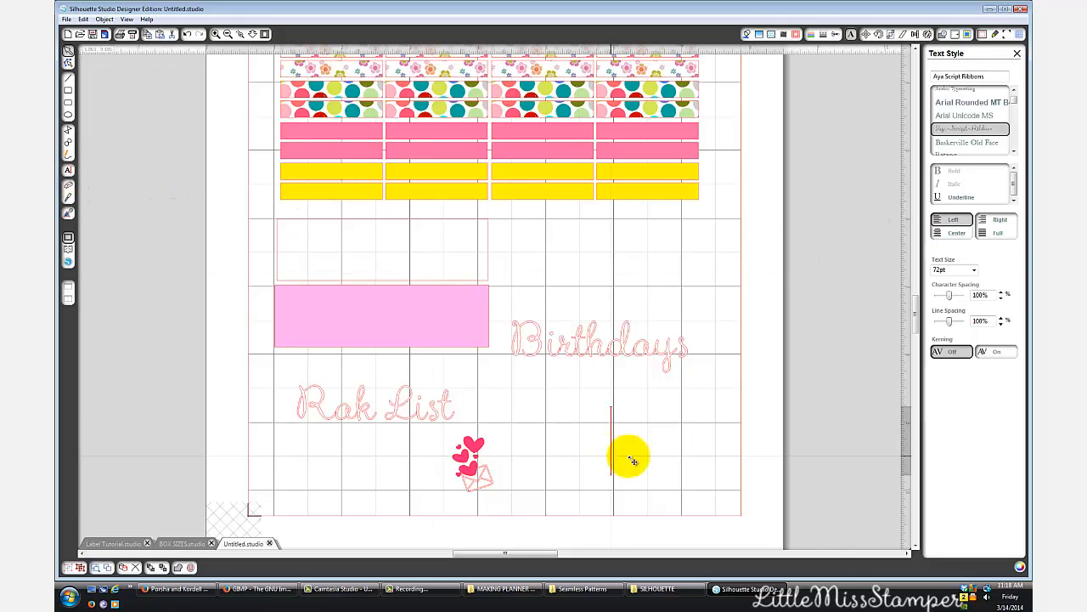
{"action": "scroll", "coordinate": [1012, 151], "scroll_direction": "down", "scroll_amount": 5}
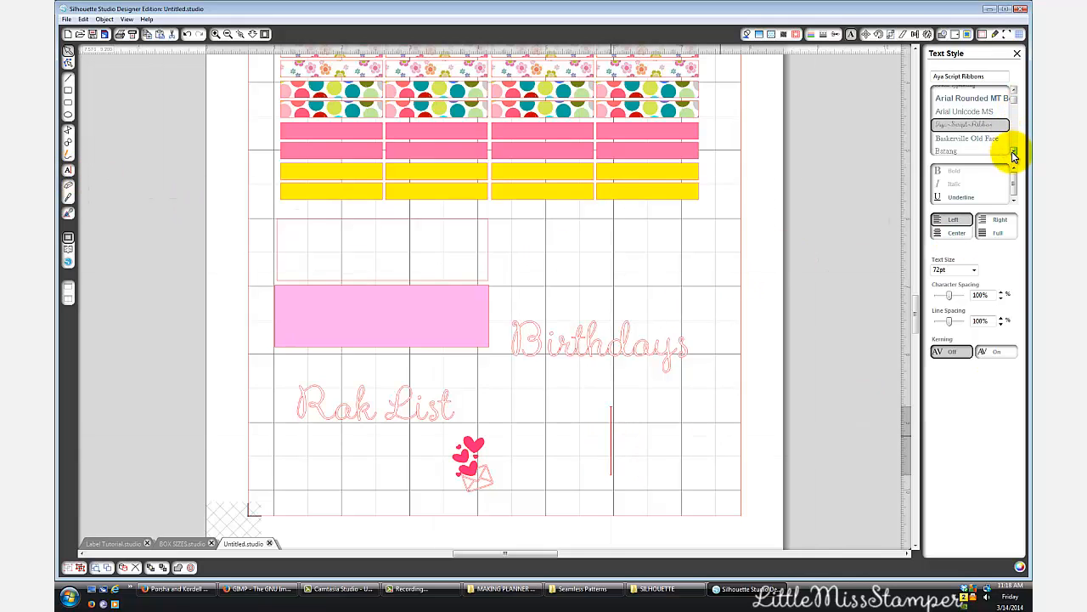
{"action": "scroll", "coordinate": [1012, 151], "scroll_direction": "down", "scroll_amount": 1}
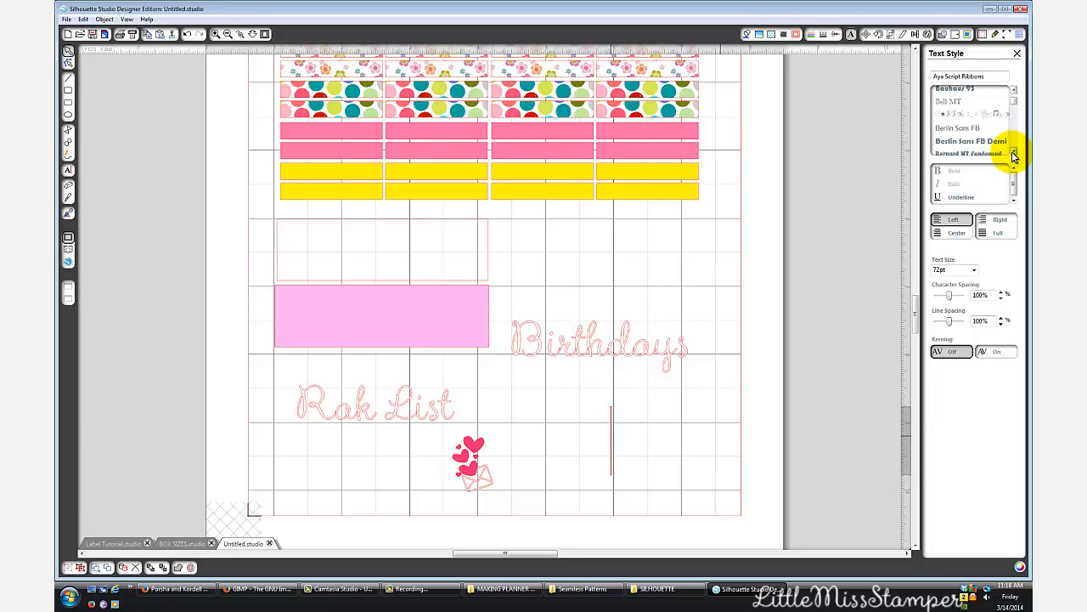
{"action": "scroll", "coordinate": [1013, 155], "scroll_direction": "down", "scroll_amount": 5}
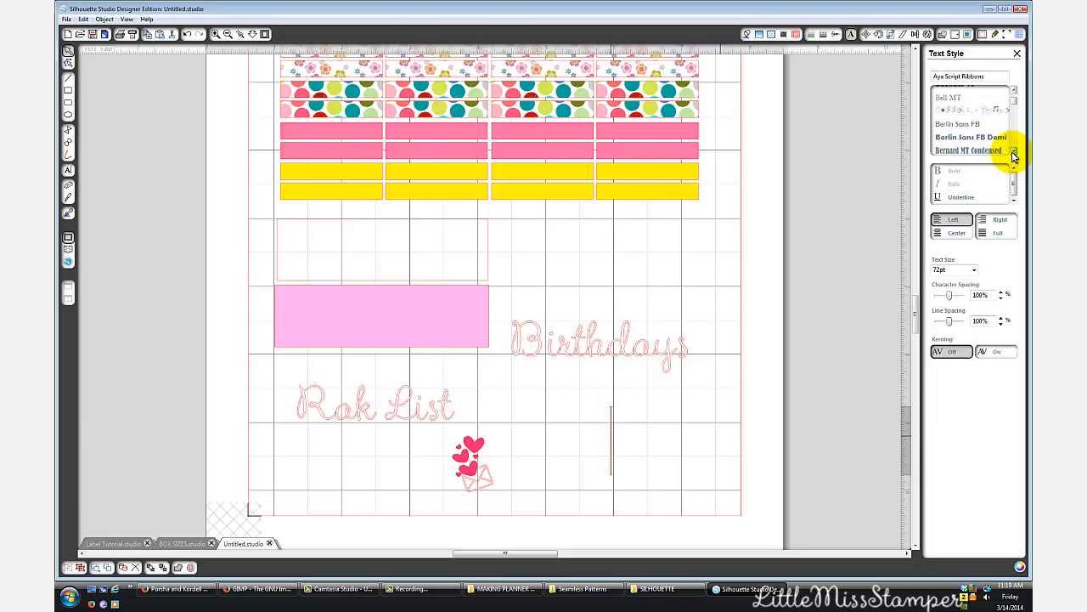
{"action": "scroll", "coordinate": [1012, 154], "scroll_direction": "down", "scroll_amount": 8}
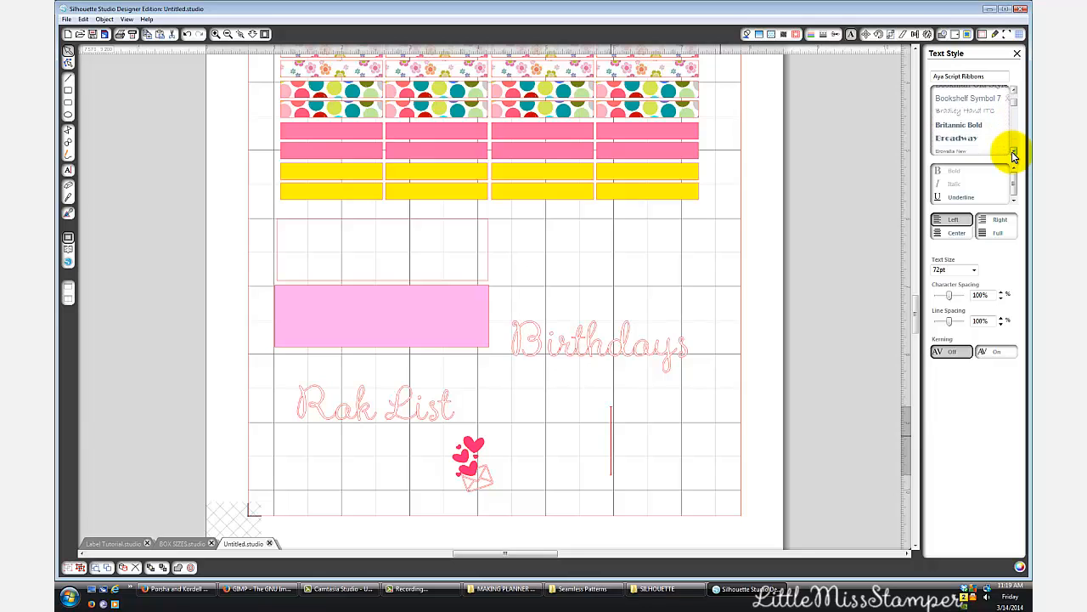
{"action": "scroll", "coordinate": [1011, 152], "scroll_direction": "down", "scroll_amount": 8}
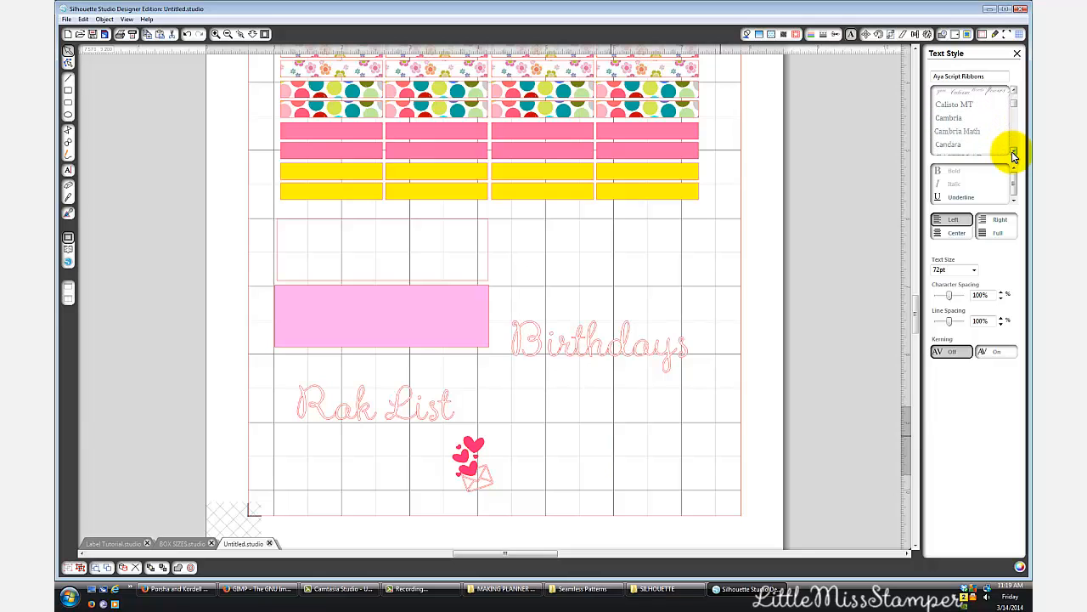
{"action": "scroll", "coordinate": [1012, 153], "scroll_direction": "down", "scroll_amount": 5}
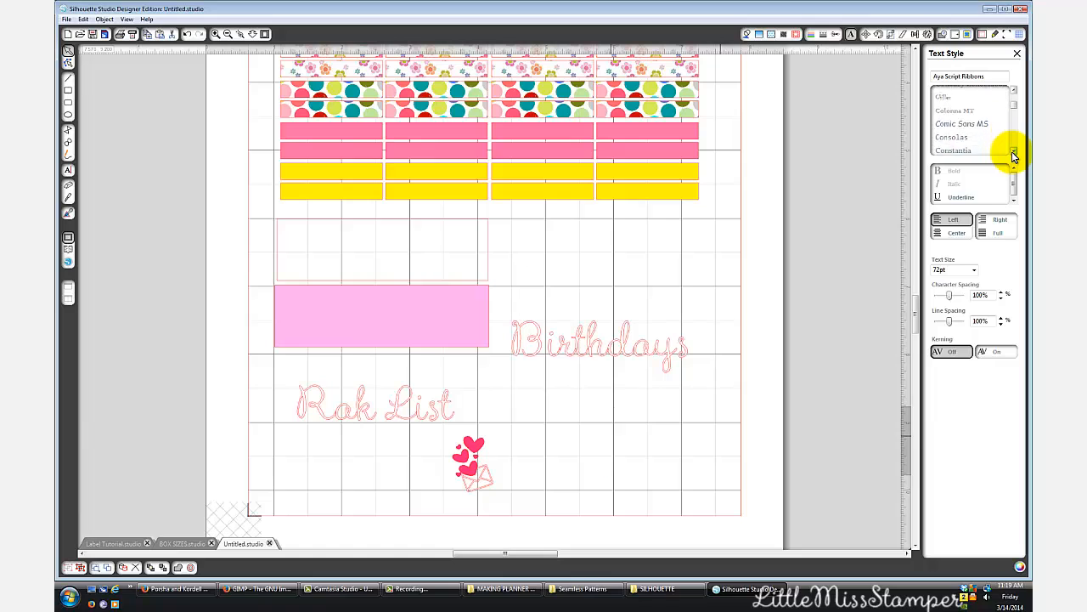
{"action": "scroll", "coordinate": [1011, 151], "scroll_direction": "down", "scroll_amount": 6}
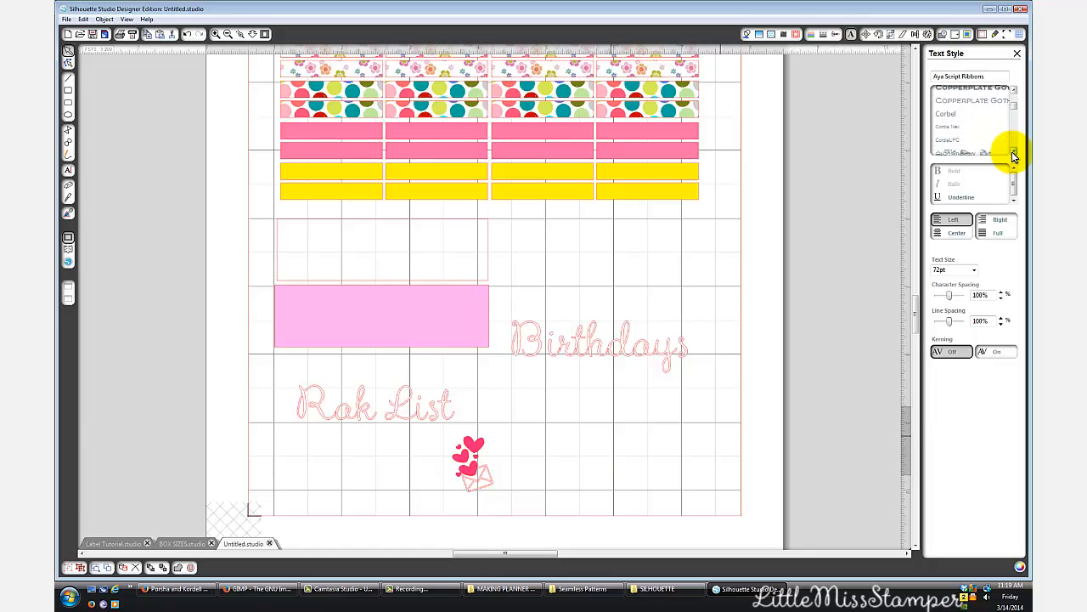
{"action": "scroll", "coordinate": [1012, 152], "scroll_direction": "down", "scroll_amount": 3}
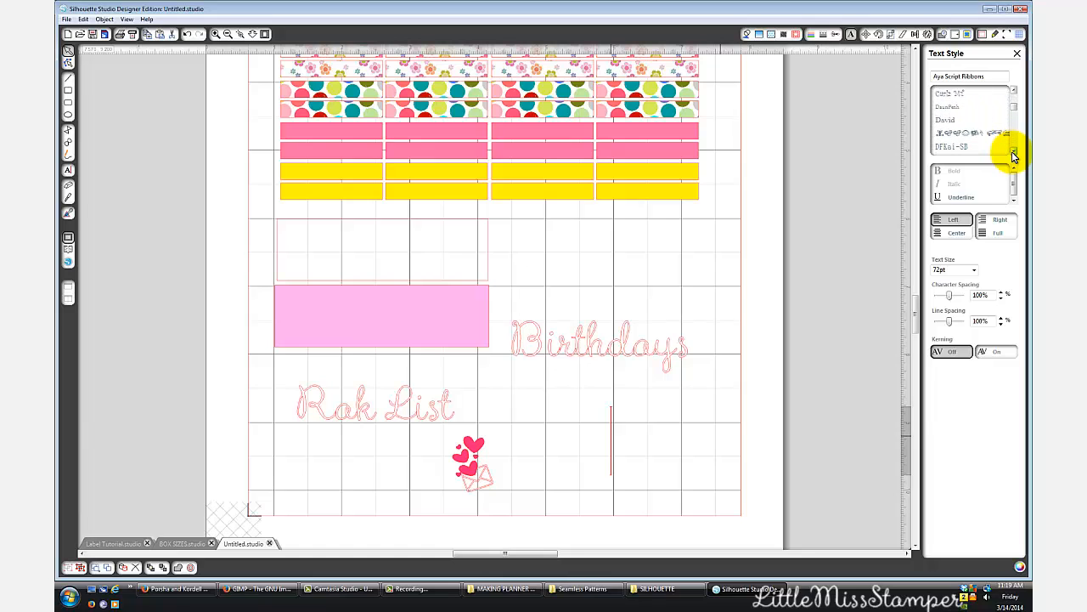
{"action": "scroll", "coordinate": [1011, 151], "scroll_direction": "down", "scroll_amount": 3}
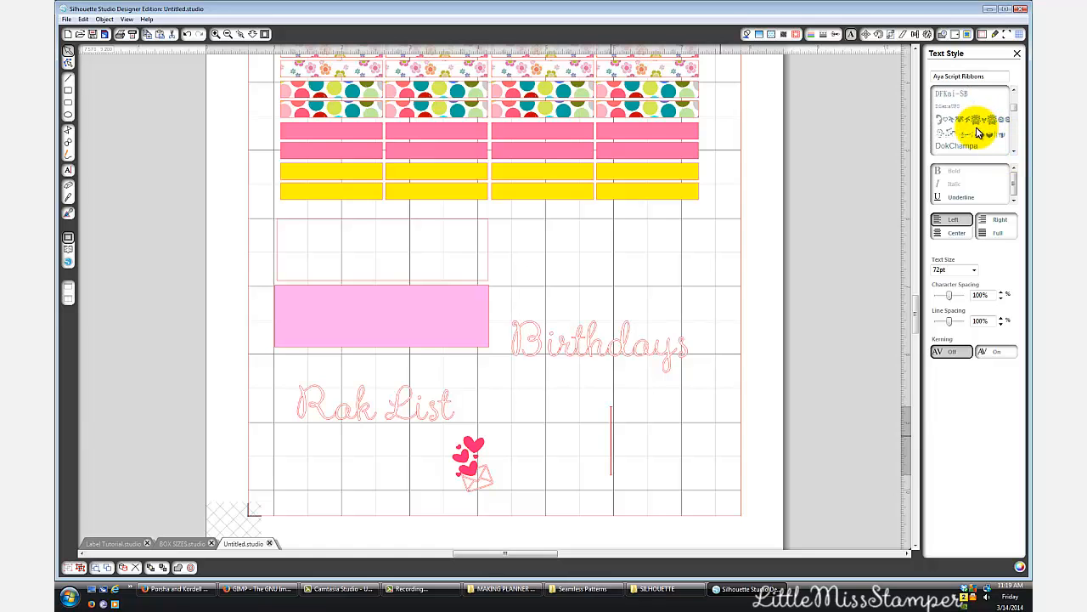
{"action": "left_click", "coordinate": [977, 132]}
- Look through the fonts listed after DJ Kitchen, as far as Jokerman, for picture fonts suited to label icons
{"action": "left_click", "coordinate": [1014, 151]}
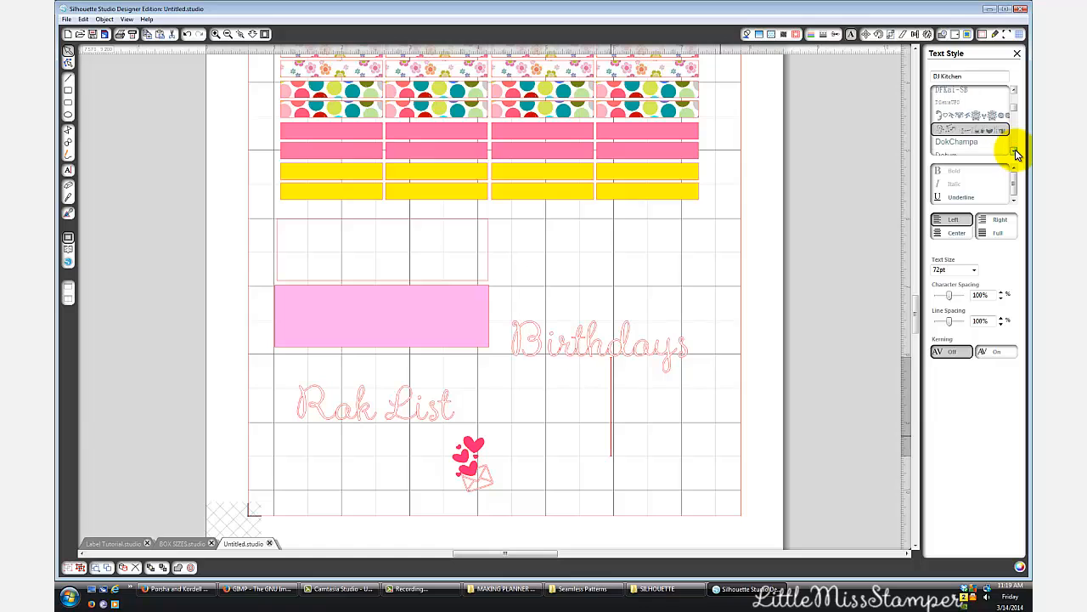
{"action": "left_click", "coordinate": [1016, 151]}
{"action": "left_click", "coordinate": [1015, 151]}
{"action": "left_click", "coordinate": [1015, 151]}
{"action": "left_click", "coordinate": [1015, 152]}
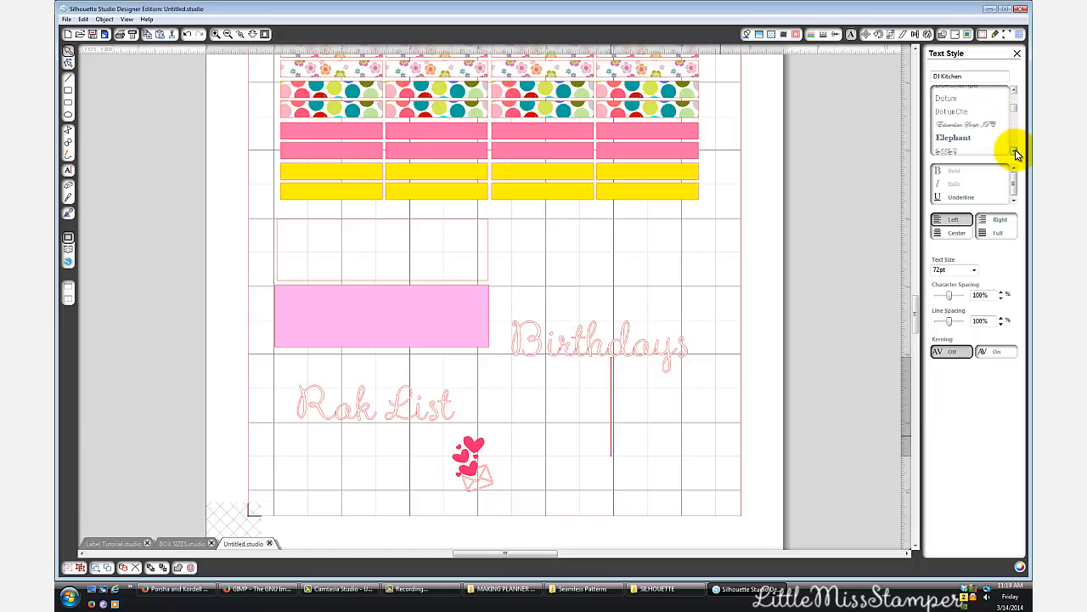
{"action": "left_click", "coordinate": [1015, 151]}
{"action": "left_click", "coordinate": [1015, 151]}
{"action": "left_click", "coordinate": [1015, 152]}
{"action": "left_click", "coordinate": [1015, 151]}
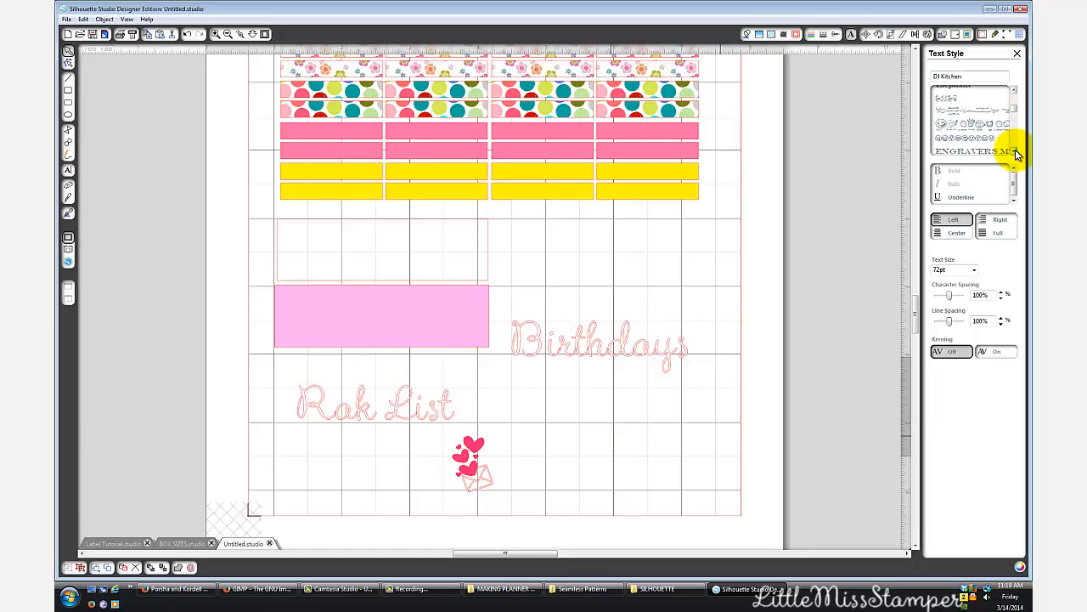
{"action": "left_click", "coordinate": [1015, 151]}
{"action": "left_click", "coordinate": [1015, 151]}
{"action": "left_click", "coordinate": [1016, 152]}
{"action": "left_click", "coordinate": [1015, 151]}
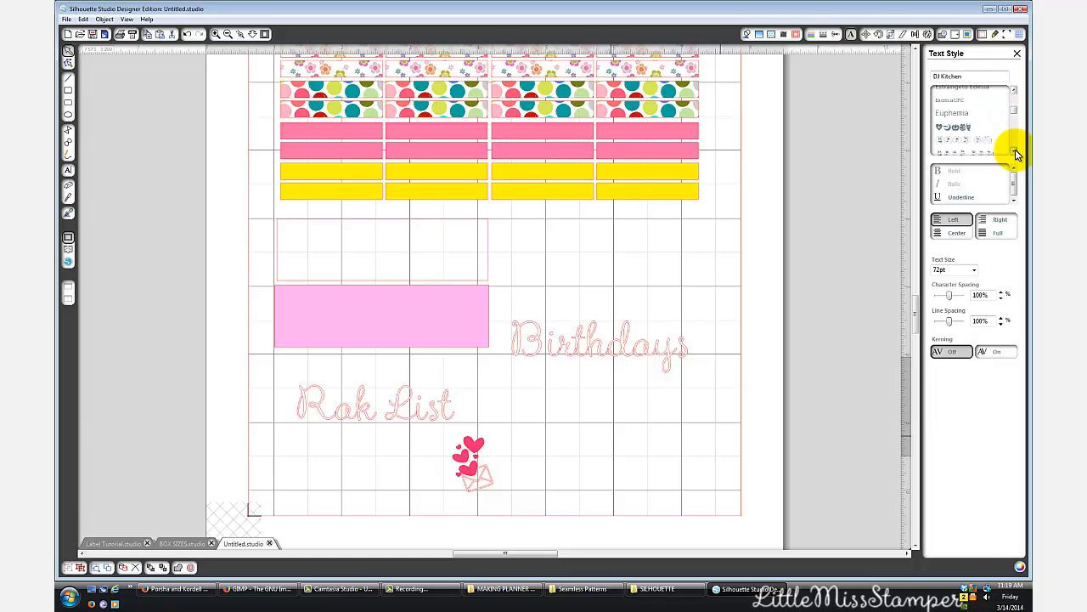
{"action": "left_click", "coordinate": [1015, 151]}
{"action": "left_click", "coordinate": [1015, 152]}
{"action": "left_click", "coordinate": [1015, 152]}
{"action": "left_click", "coordinate": [1015, 151]}
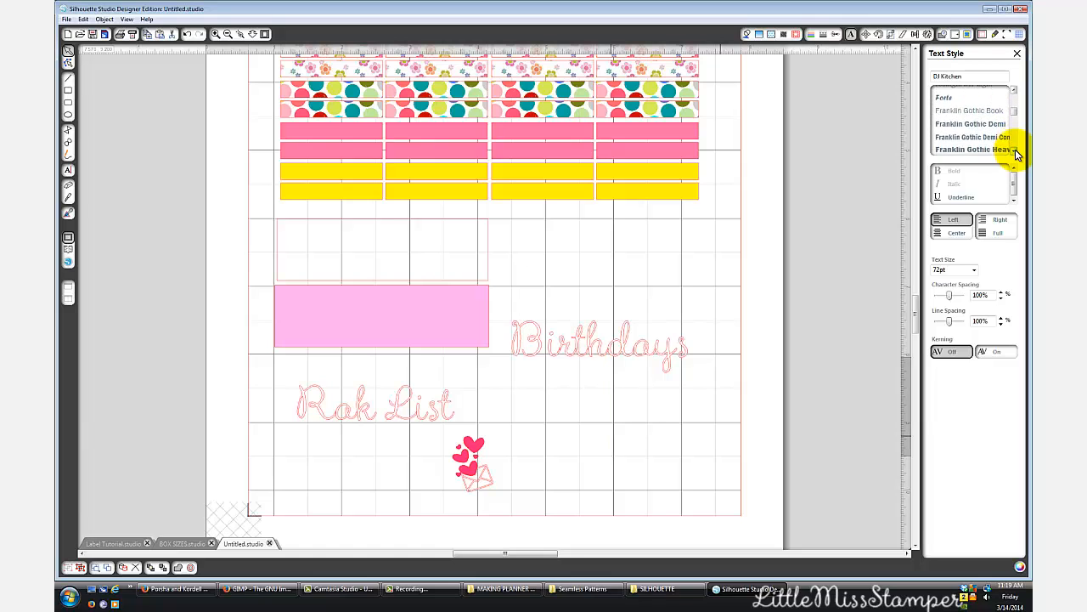
{"action": "left_click", "coordinate": [1015, 151]}
{"action": "left_click", "coordinate": [1015, 151]}
{"action": "left_click", "coordinate": [1015, 151]}
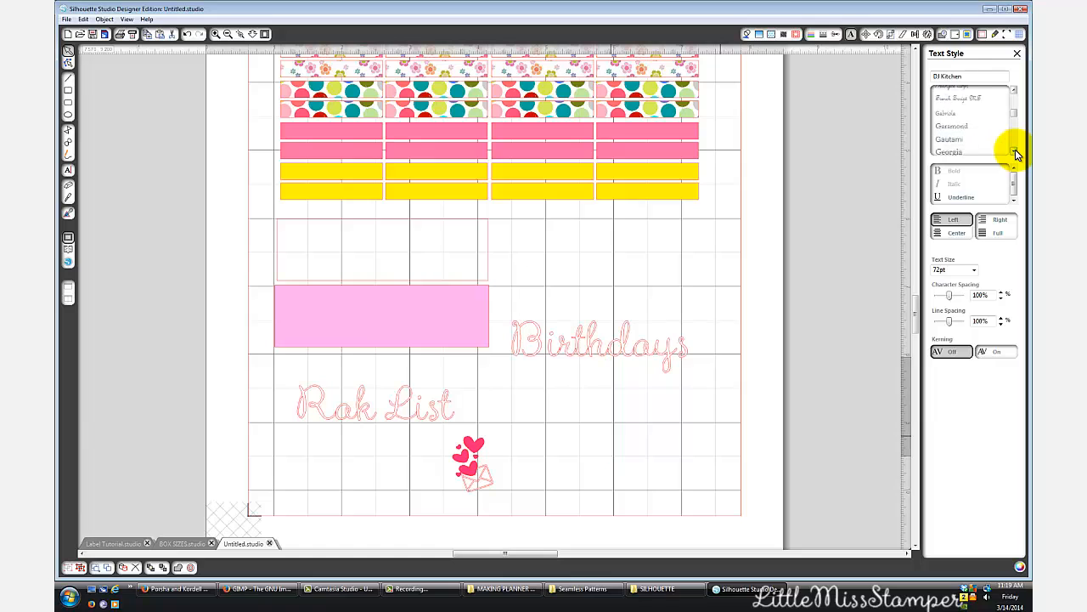
{"action": "left_click", "coordinate": [1015, 151]}
{"action": "left_click", "coordinate": [1016, 151]}
{"action": "left_click", "coordinate": [1015, 151]}
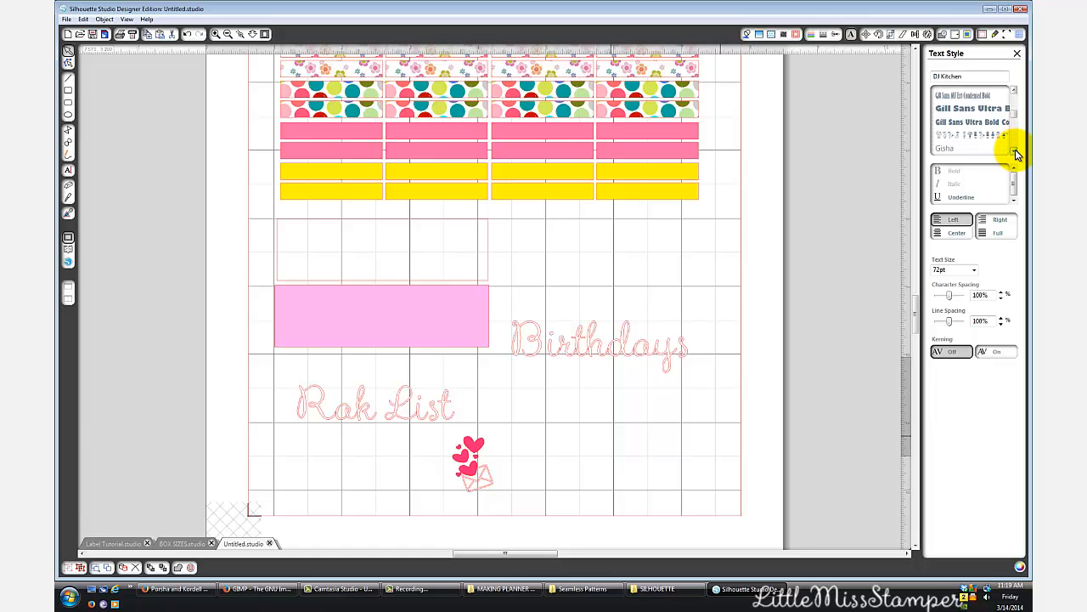
{"action": "left_click", "coordinate": [1015, 151]}
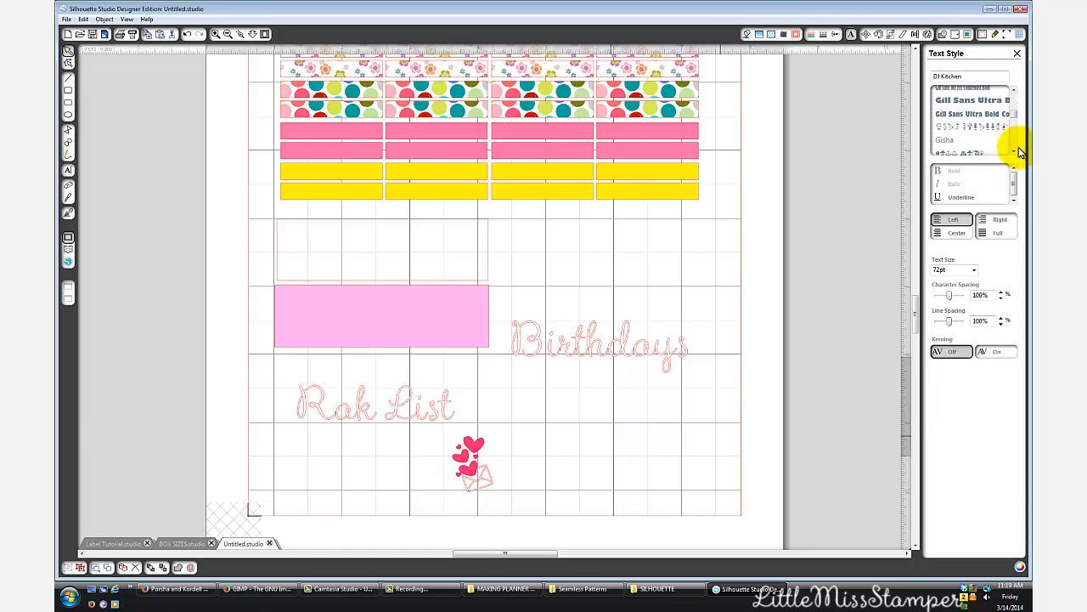
{"action": "left_click", "coordinate": [1015, 151]}
{"action": "left_click", "coordinate": [1015, 151]}
{"action": "left_click", "coordinate": [1015, 151]}
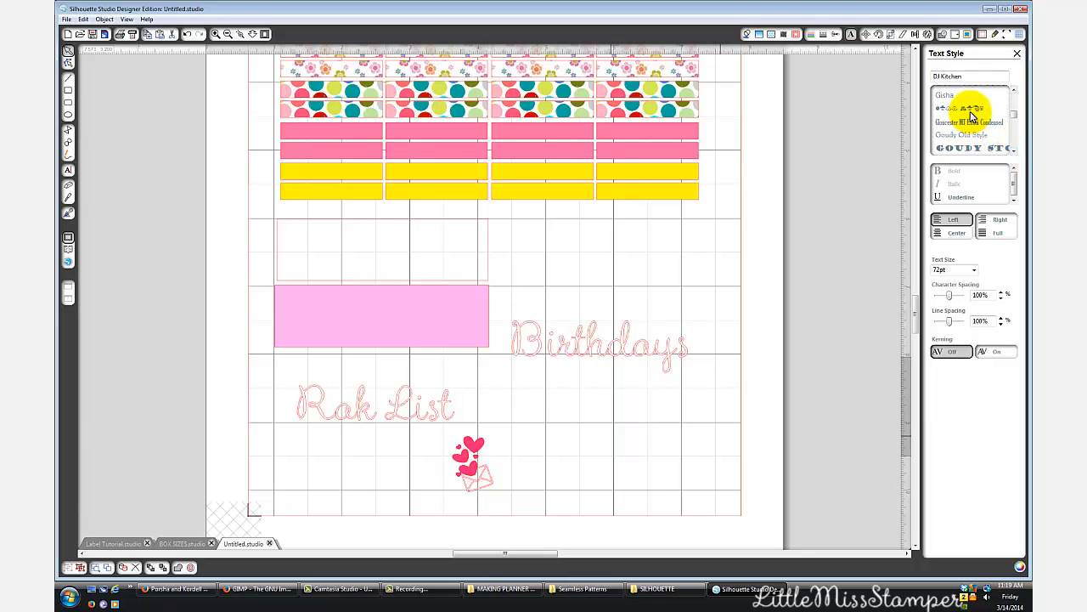
{"action": "scroll", "coordinate": [1014, 140], "scroll_direction": "down", "scroll_amount": 5}
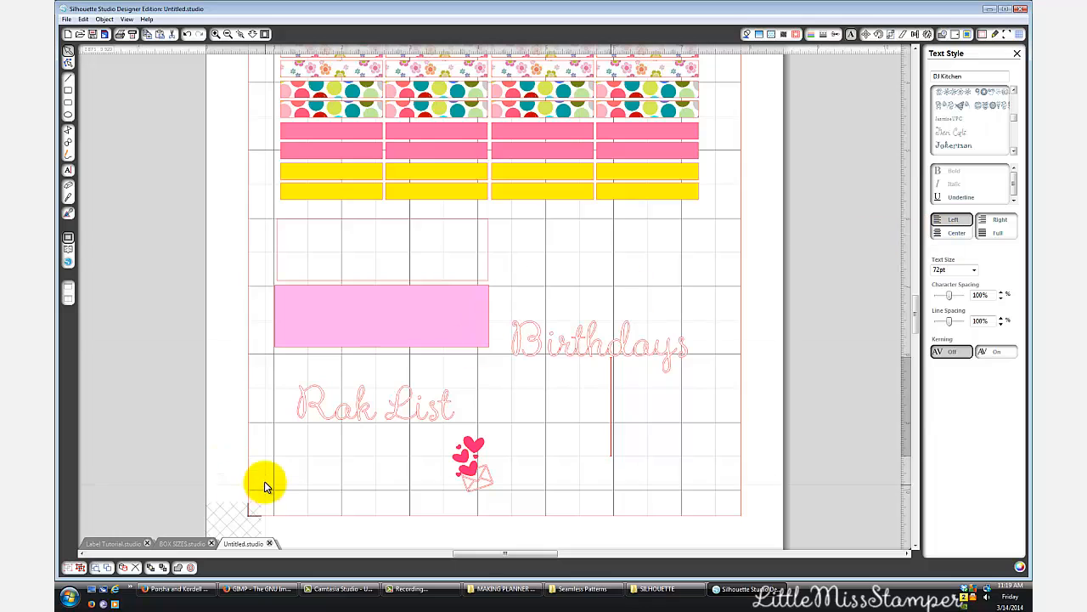
- Examine the icons and lettering on the finished titled labels in Label Tutorial.studio, and return to the Untitled.studio sheet
{"action": "left_click", "coordinate": [110, 542]}
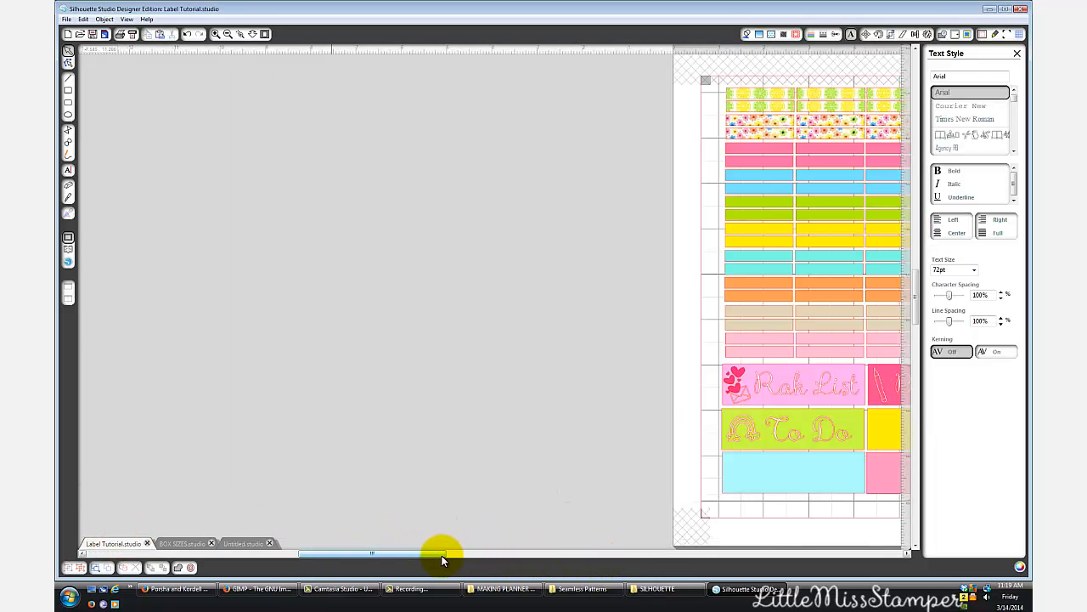
{"action": "left_click_drag", "start_coordinate": [441, 554], "coordinate": [539, 560]}
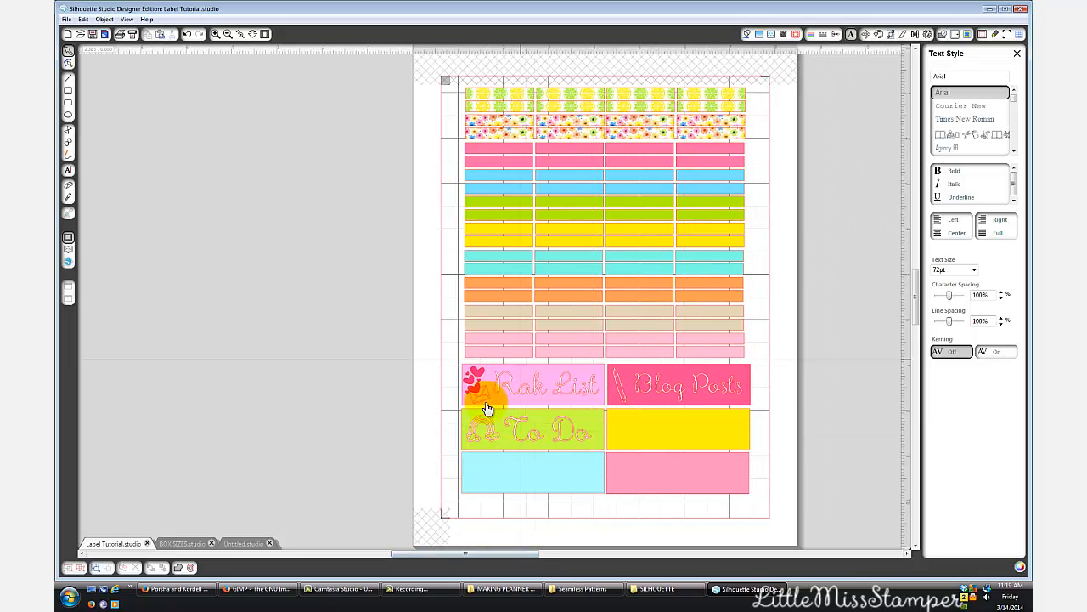
{"action": "left_click", "coordinate": [694, 388]}
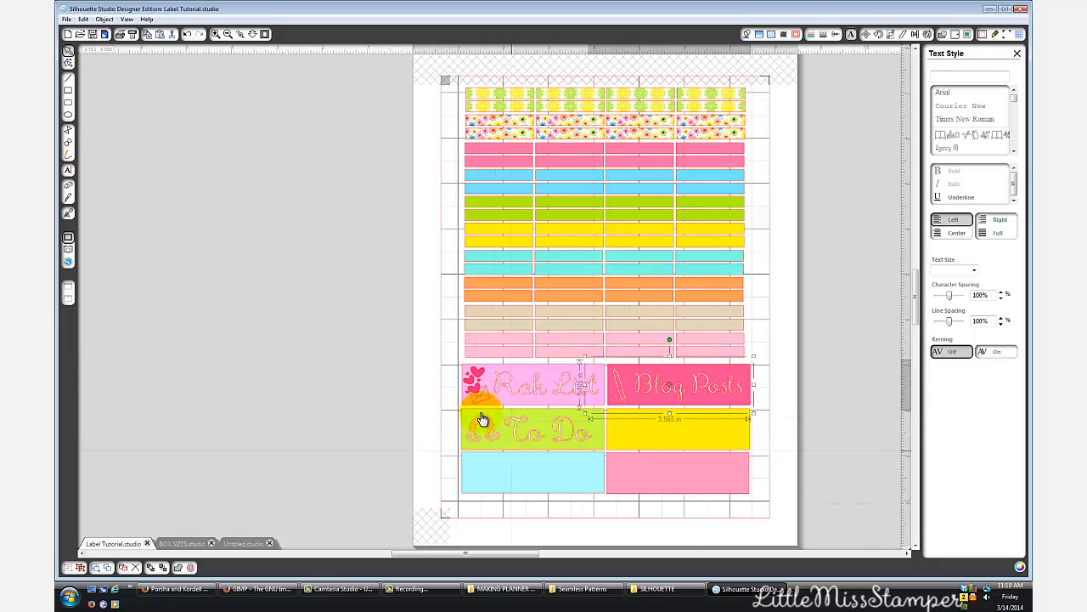
{"action": "left_click", "coordinate": [242, 544]}
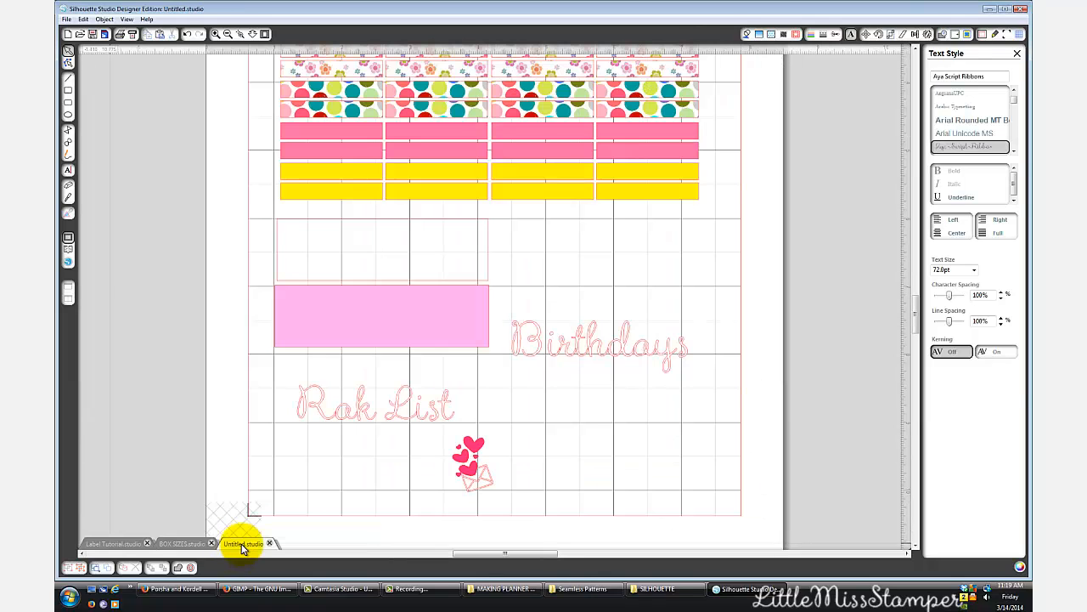
- Move the hearts and envelope apart below the Birthdays text, and shift the Rak List lettering closer to the pink box
{"action": "left_click_drag", "start_coordinate": [461, 449], "coordinate": [643, 431]}
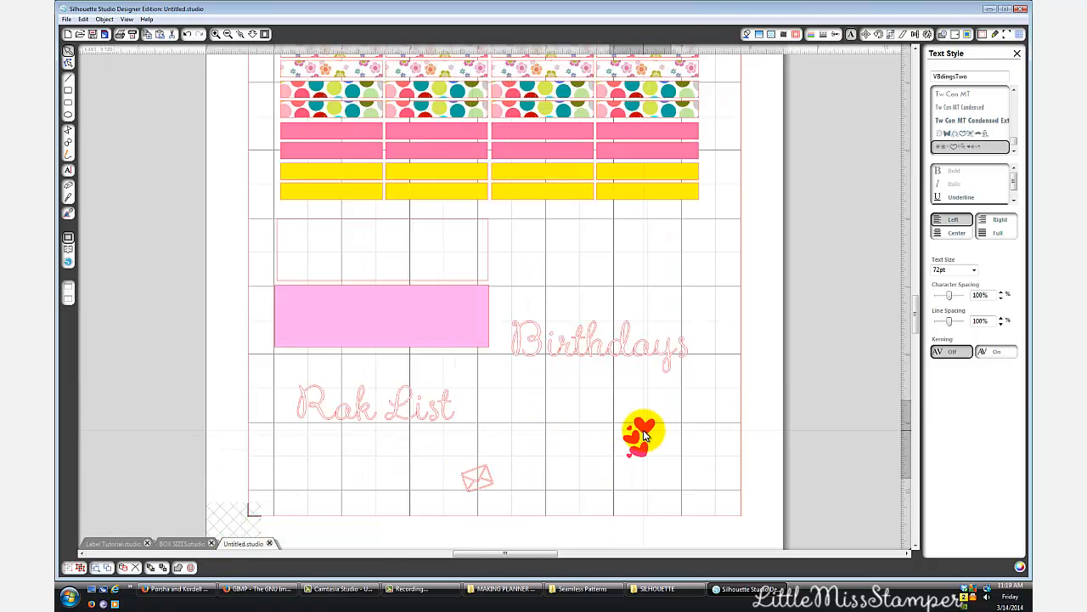
{"action": "left_click_drag", "start_coordinate": [485, 473], "coordinate": [539, 420]}
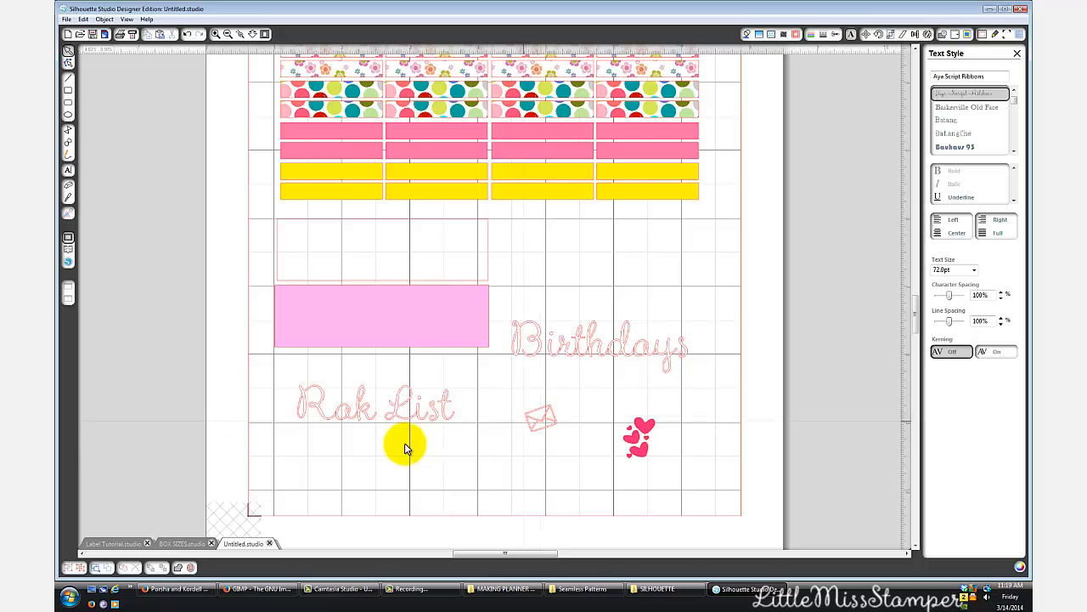
{"action": "left_click_drag", "start_coordinate": [411, 422], "coordinate": [431, 405]}
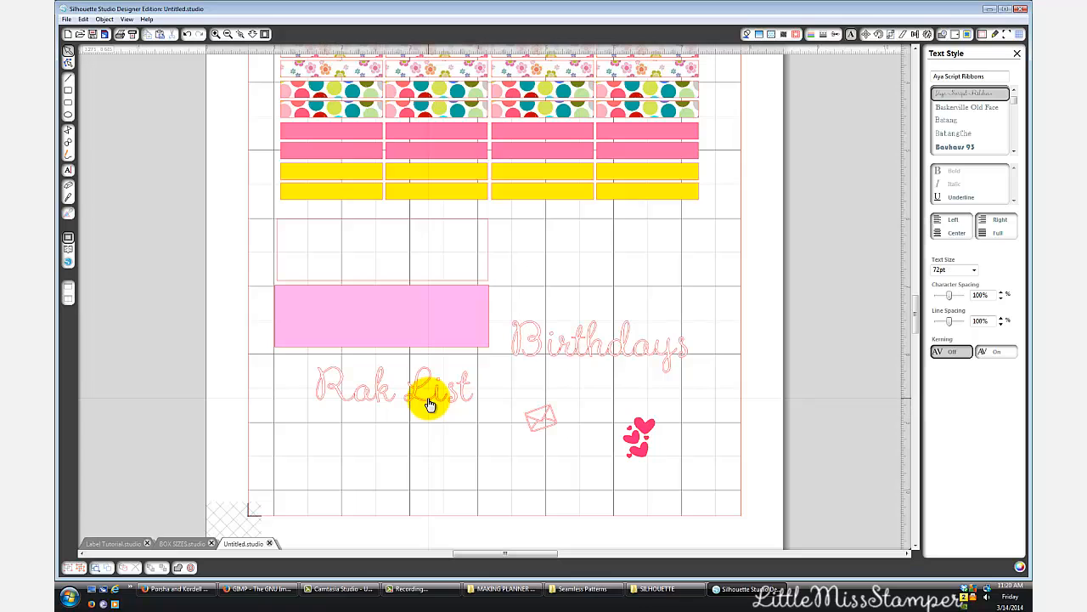
- Set the cut style of the Birthdays and Rak List lettering to No Cut
{"action": "left_click", "coordinate": [571, 357]}
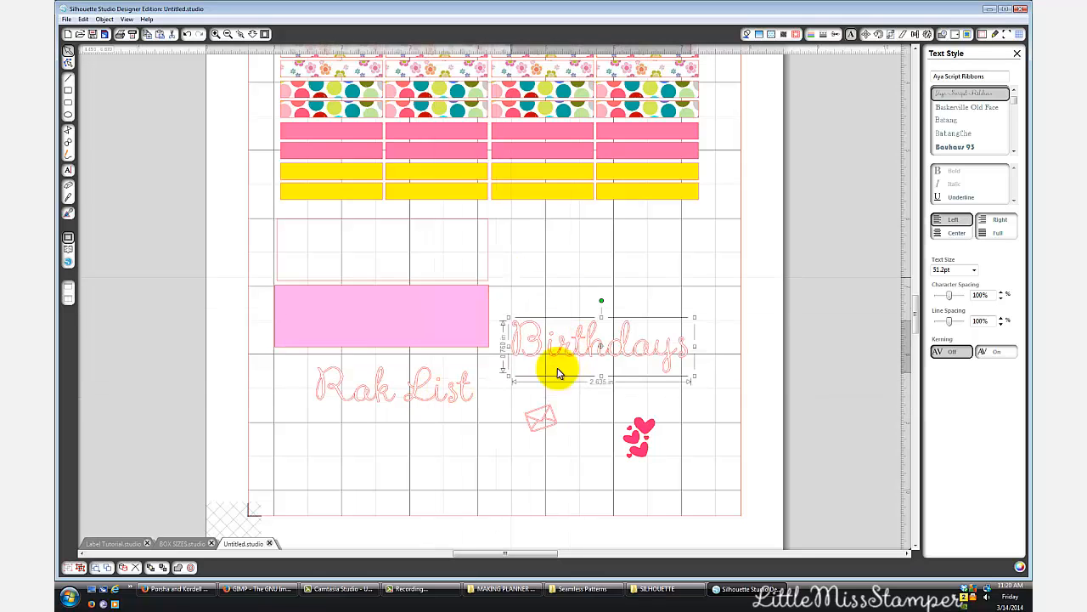
{"action": "left_click", "coordinate": [835, 38]}
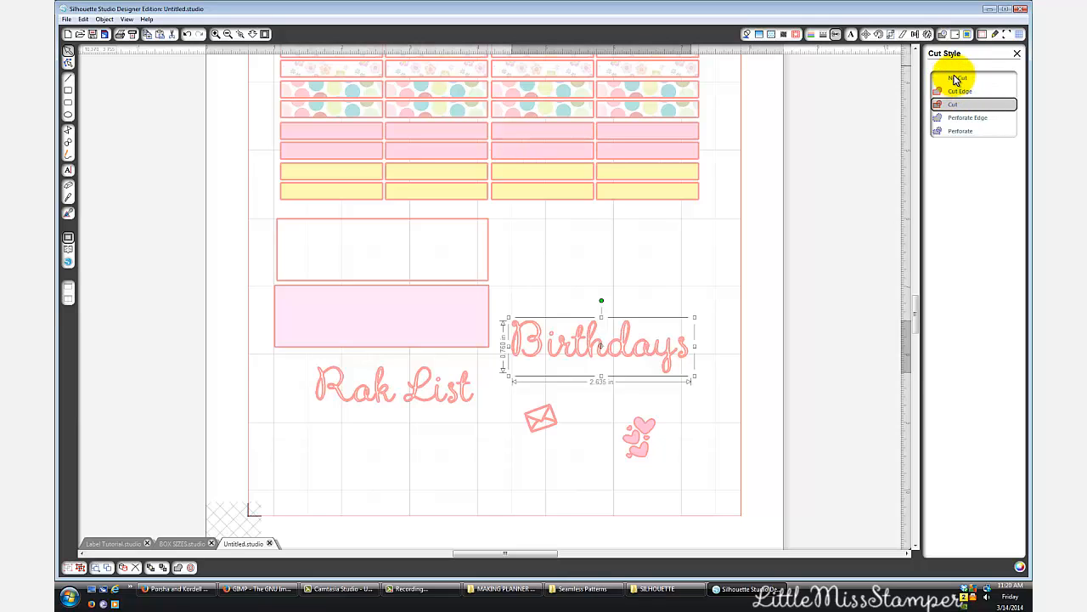
{"action": "left_click", "coordinate": [957, 78]}
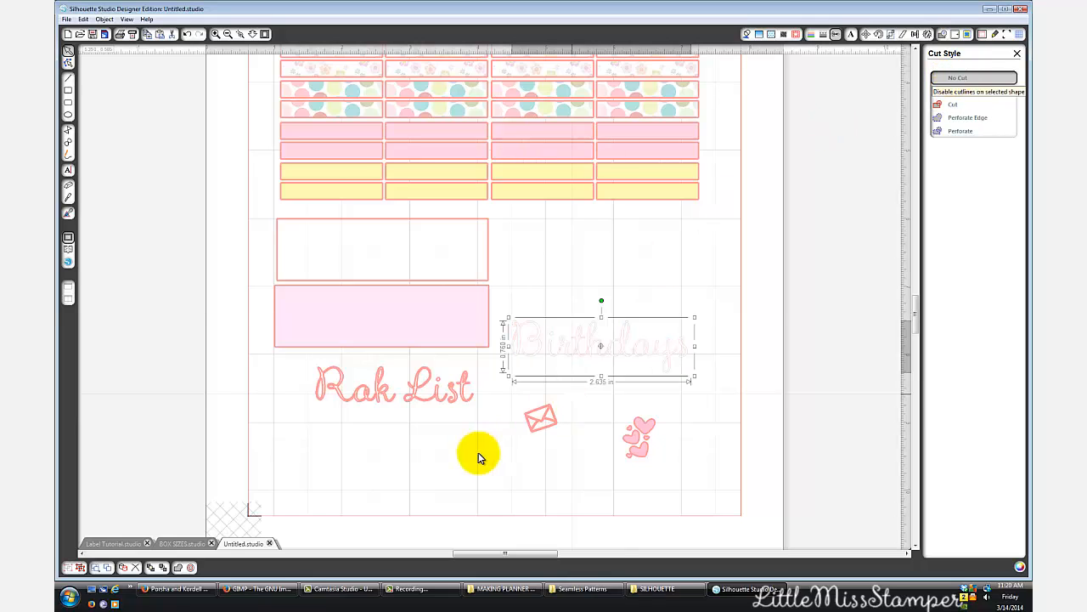
{"action": "left_click", "coordinate": [411, 399]}
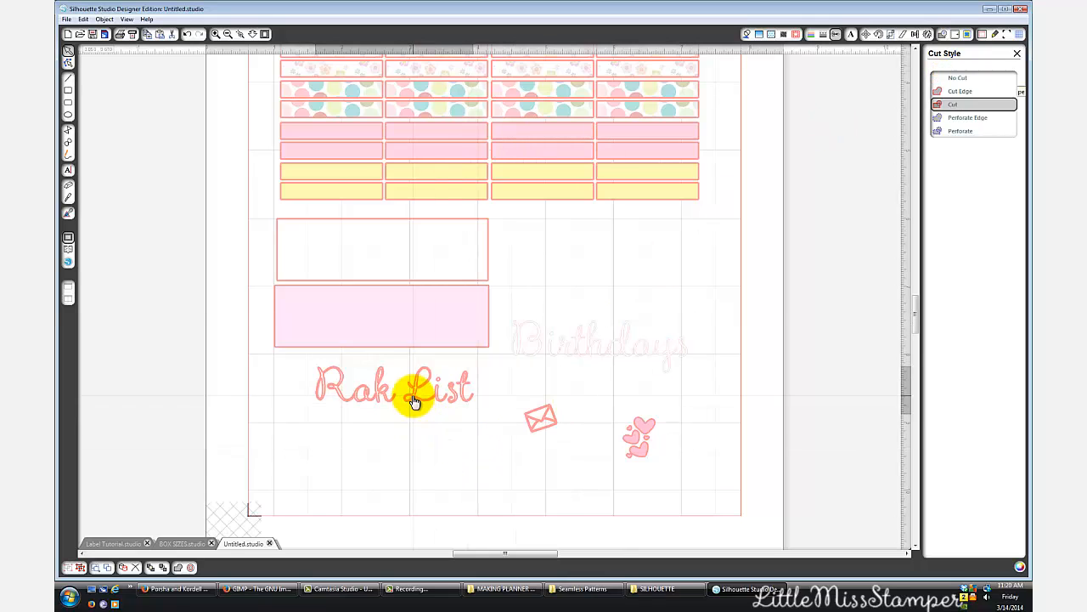
{"action": "left_click", "coordinate": [958, 78]}
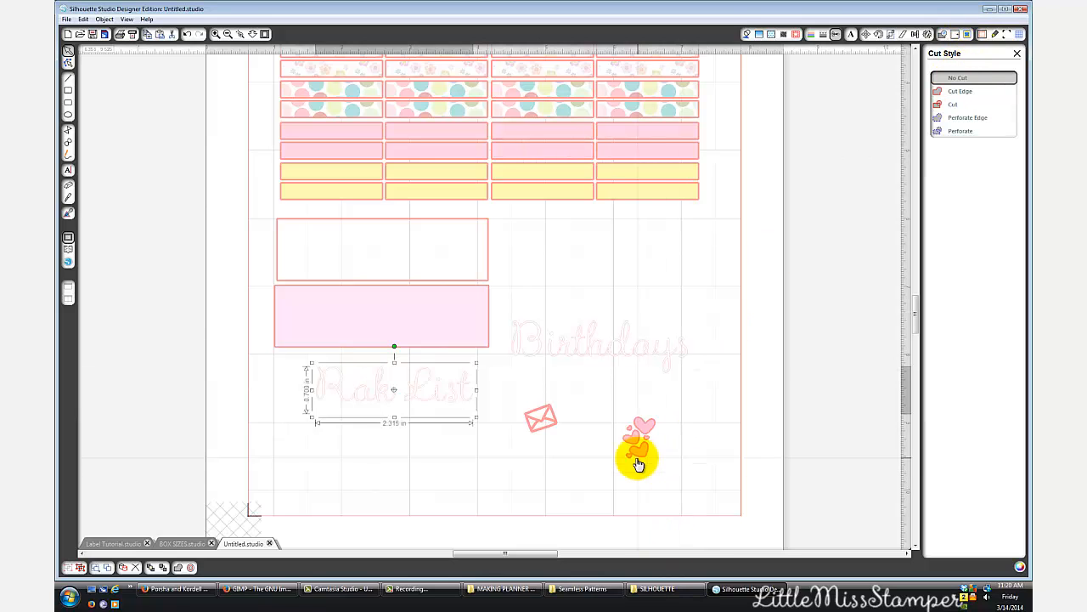
- Set the cut style of the hearts and envelope icons to No Cut and clear the selection
{"action": "left_click", "coordinate": [636, 451]}
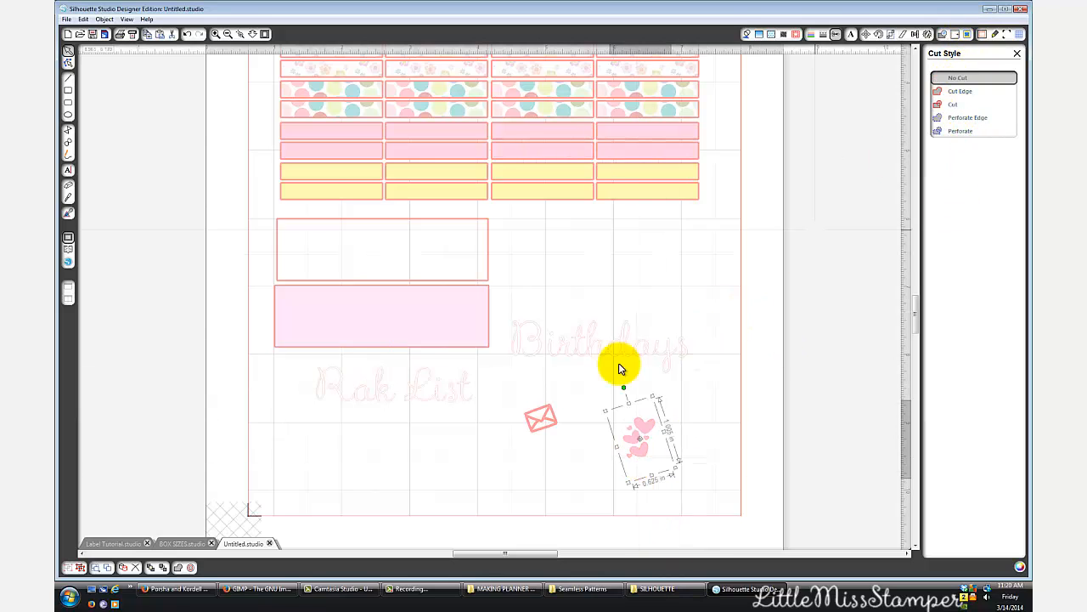
{"action": "left_click", "coordinate": [542, 417]}
{"action": "left_click", "coordinate": [953, 81]}
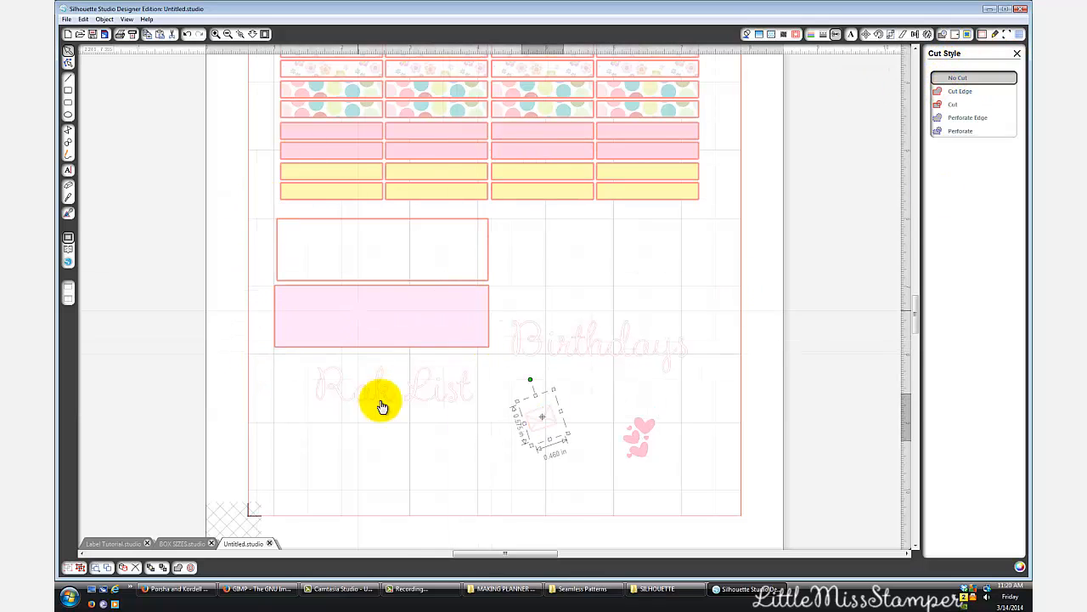
{"action": "left_click", "coordinate": [684, 413]}
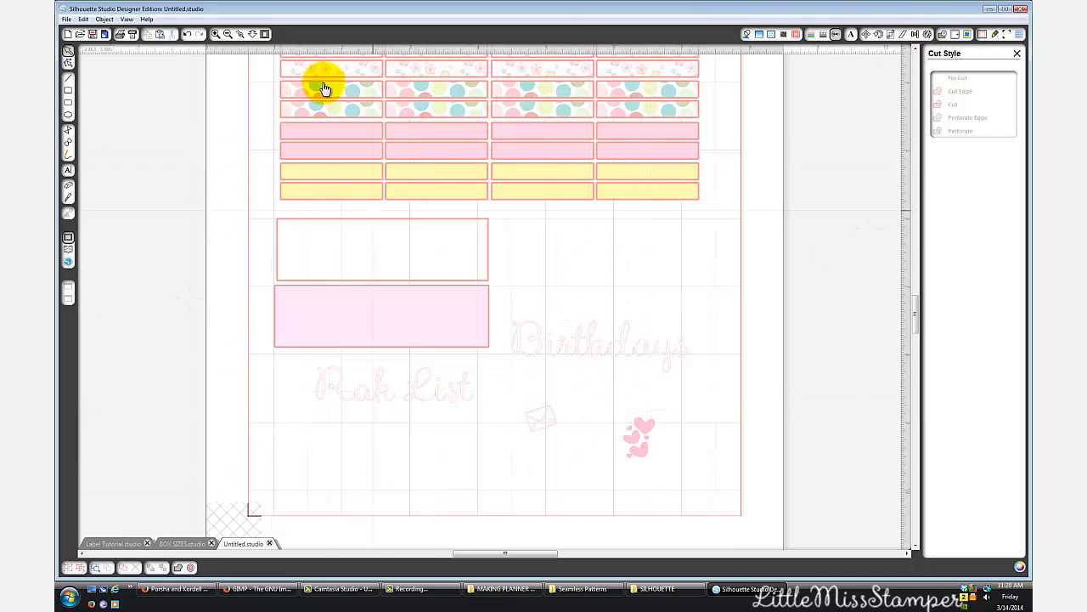
- Check which outlines on the sheet are set to cut, and return to the page settings
{"action": "scroll", "coordinate": [451, 345], "scroll_direction": "up", "scroll_amount": 2}
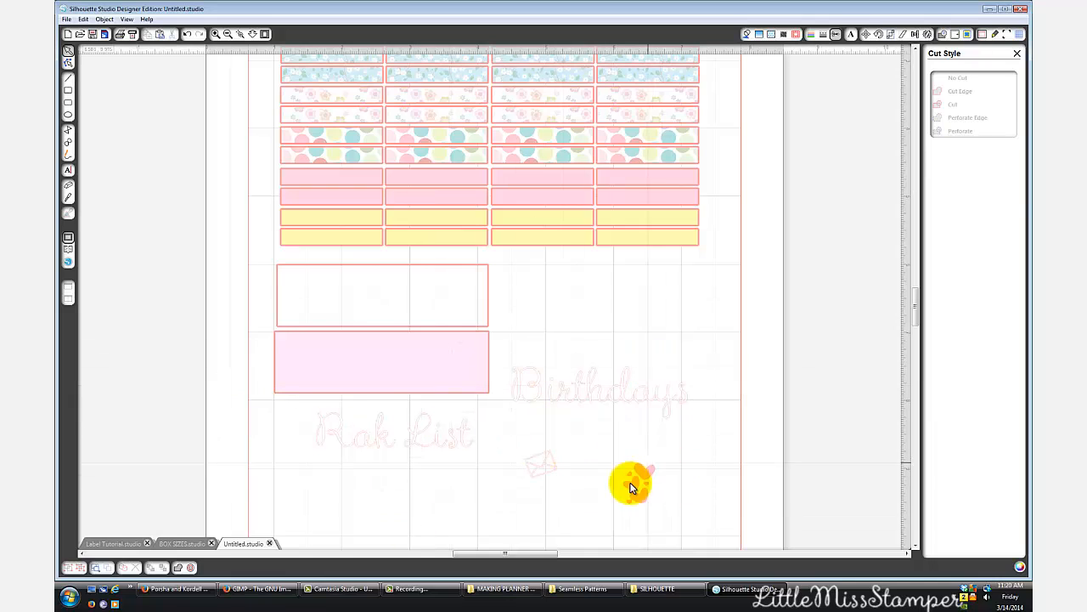
{"action": "left_click", "coordinate": [983, 34]}
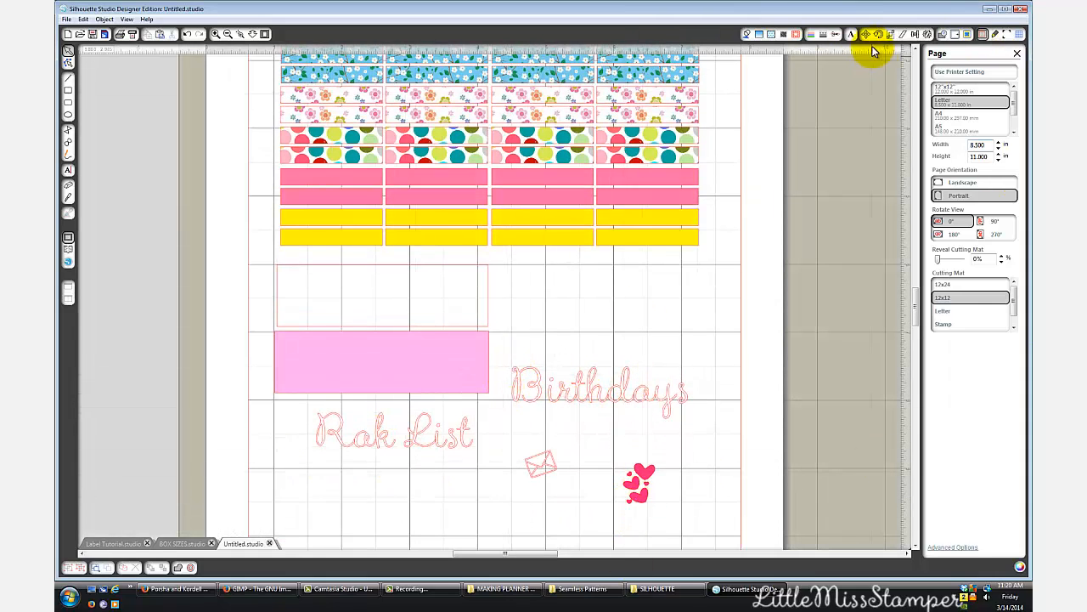
{"action": "left_click", "coordinate": [836, 35]}
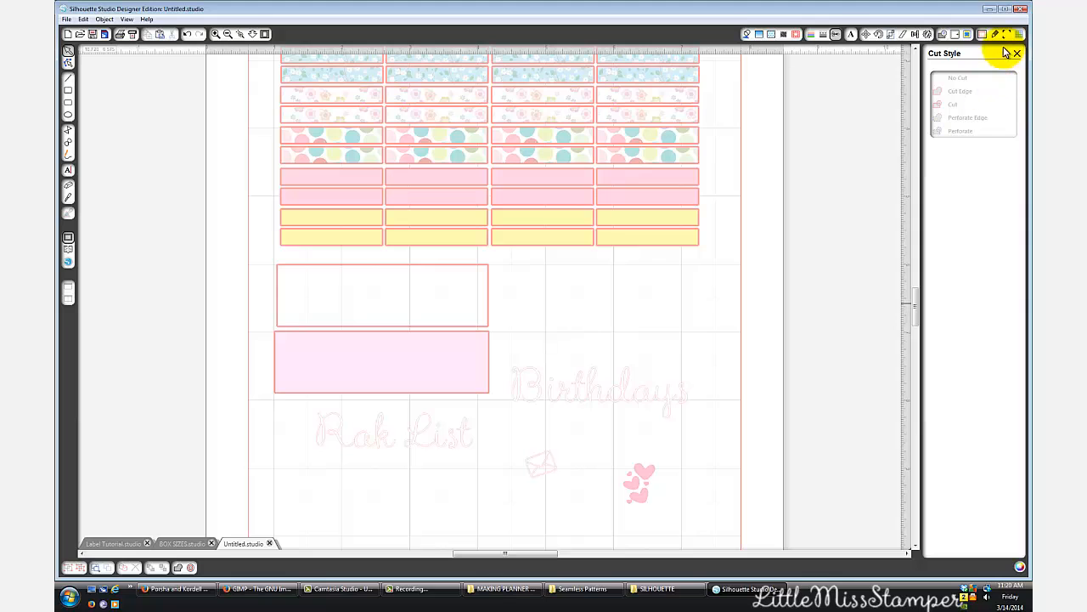
{"action": "left_click", "coordinate": [982, 35]}
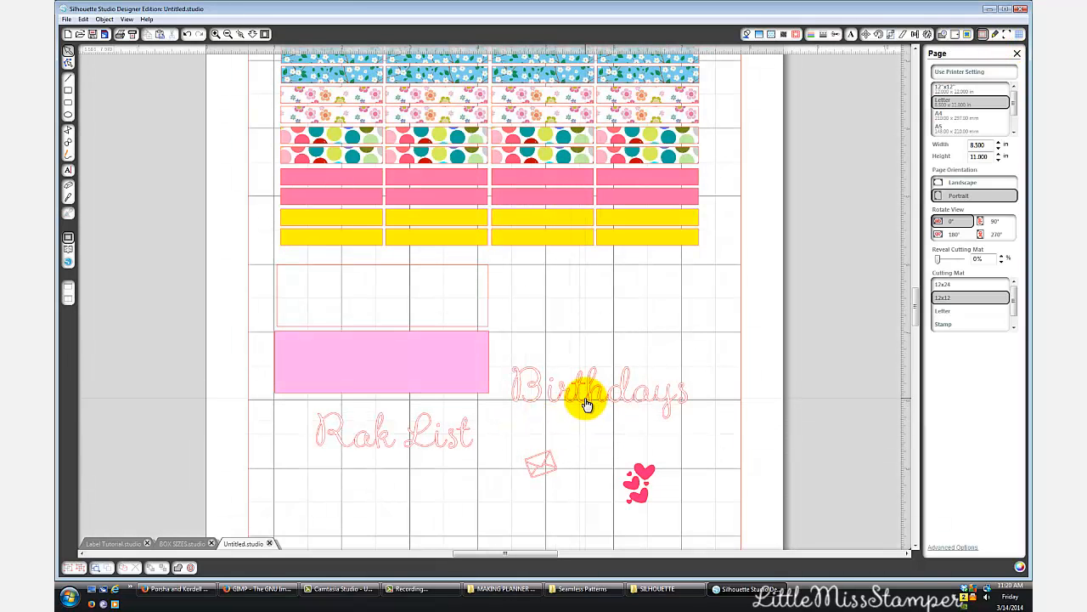
- Shift the Birthdays lettering slightly aside, and place the Rak List lettering on the pink box with the envelope before the text
{"action": "left_click_drag", "start_coordinate": [586, 404], "coordinate": [610, 400]}
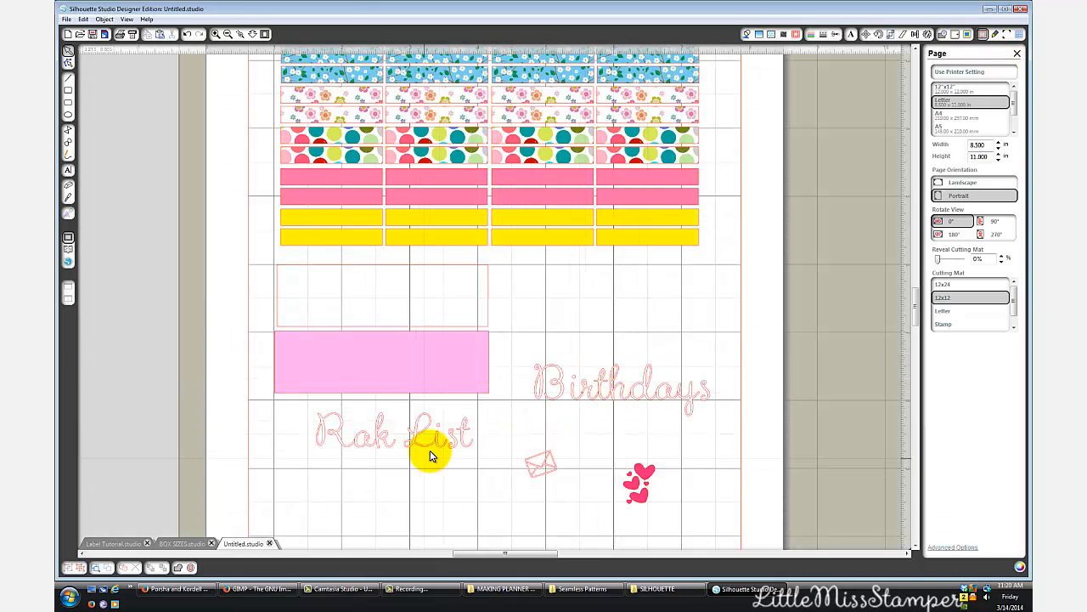
{"action": "left_click_drag", "start_coordinate": [425, 442], "coordinate": [421, 372]}
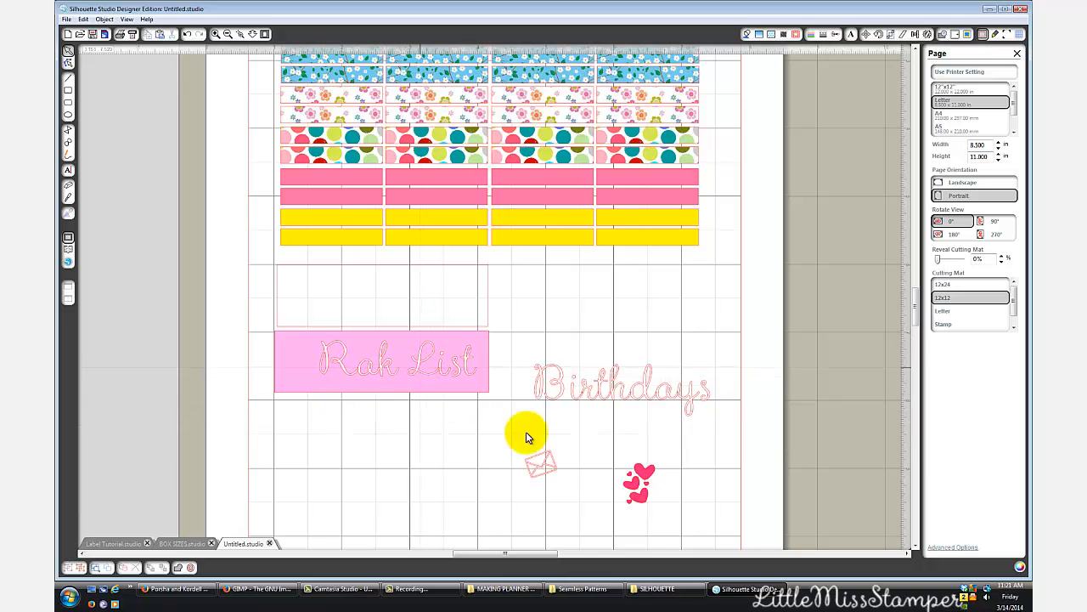
{"action": "left_click_drag", "start_coordinate": [543, 468], "coordinate": [298, 374]}
{"action": "left_click", "coordinate": [372, 370]}
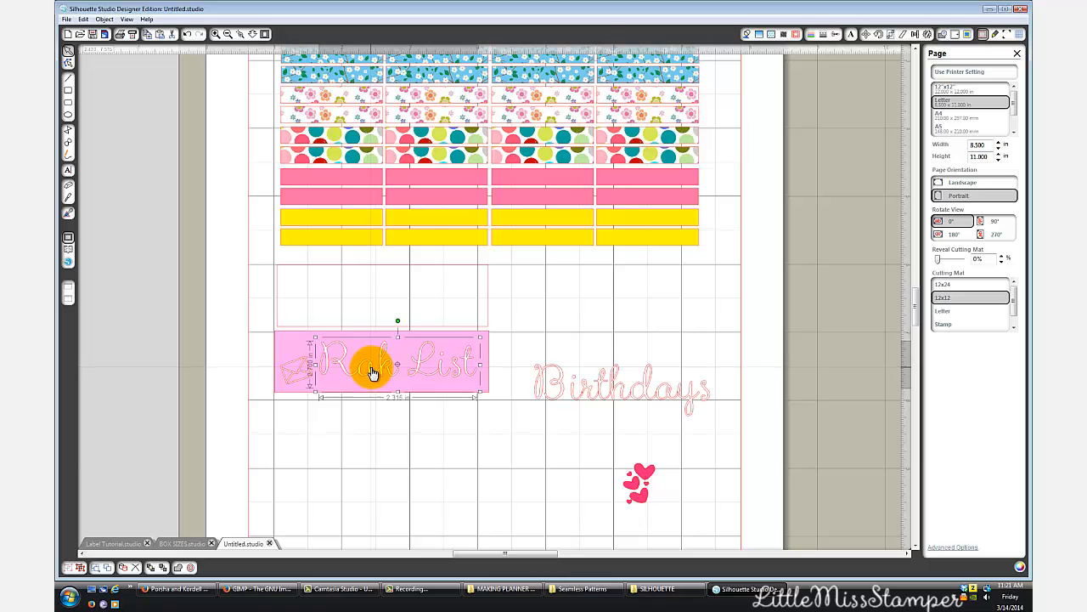
{"action": "left_click_drag", "start_coordinate": [372, 372], "coordinate": [372, 374]}
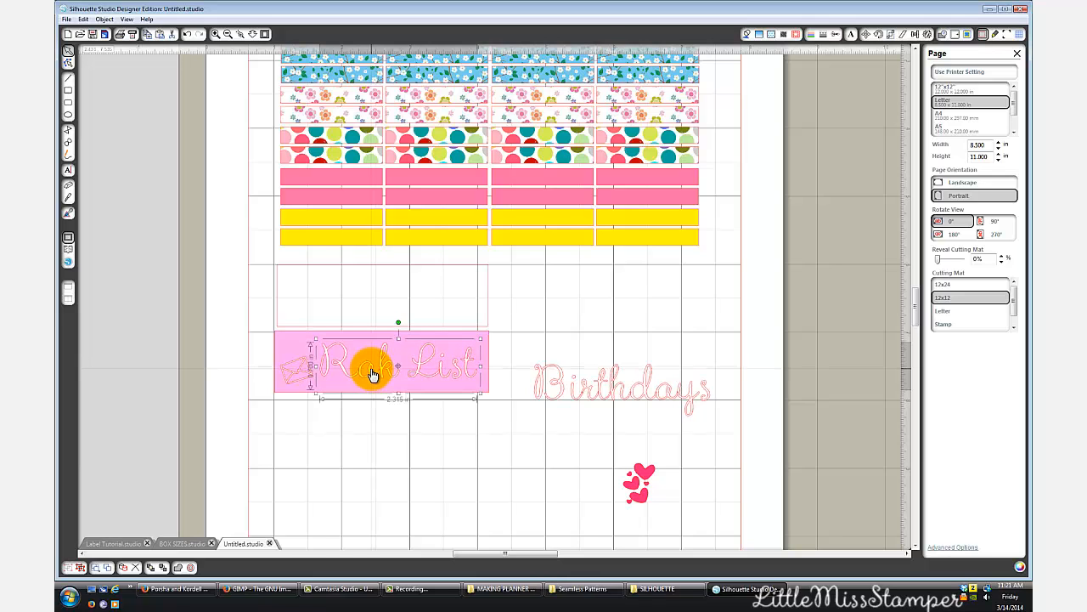
- Place the hearts on the pink box before the Rak List text, and arrange the envelope just beneath them
{"action": "left_click", "coordinate": [626, 467]}
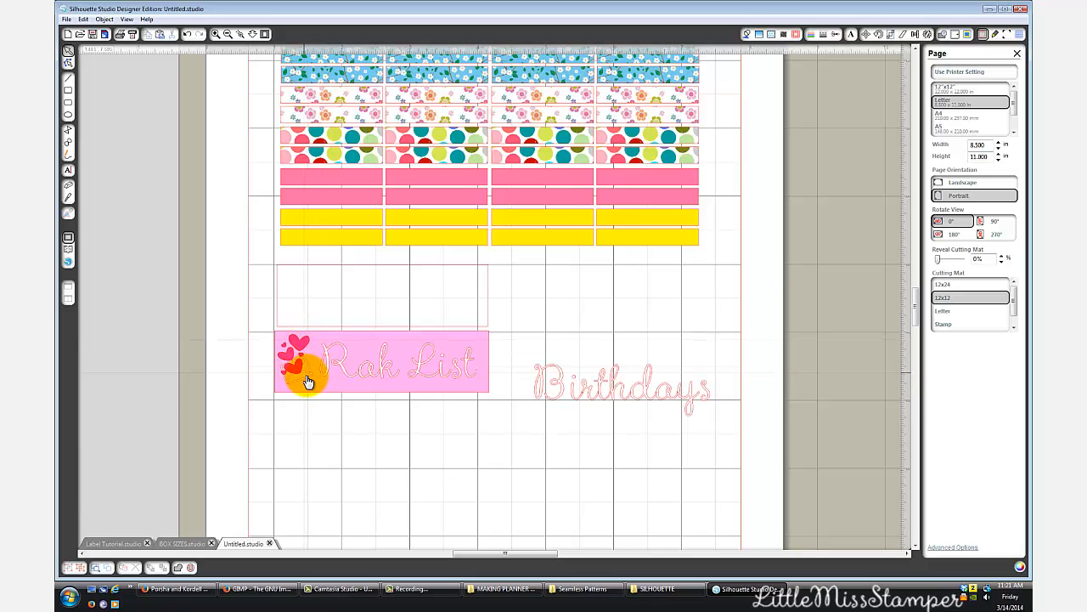
{"action": "left_click", "coordinate": [306, 378]}
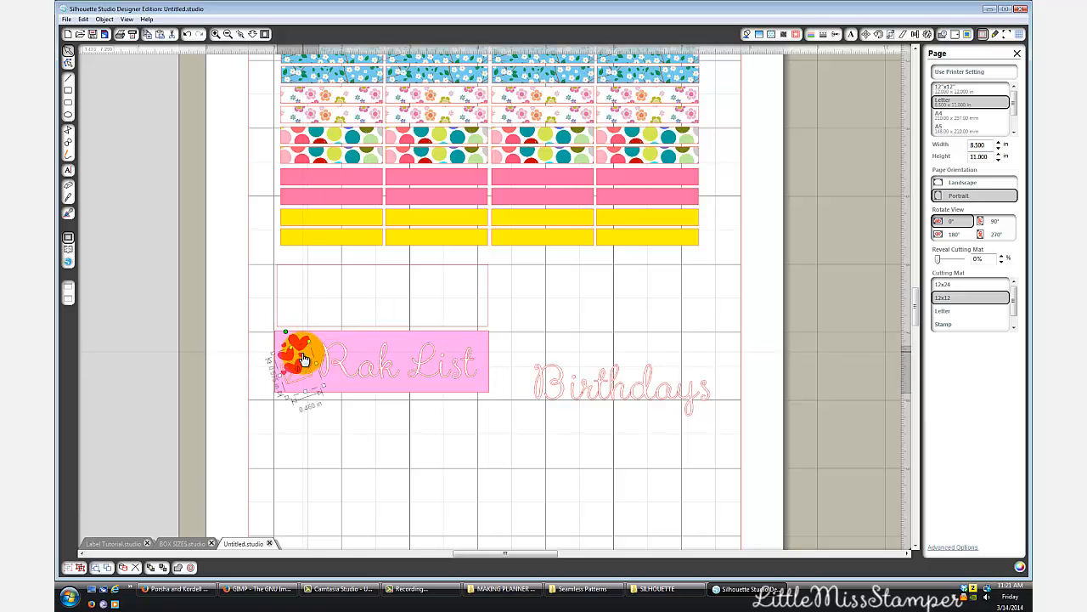
{"action": "left_click_drag", "start_coordinate": [308, 365], "coordinate": [312, 386]}
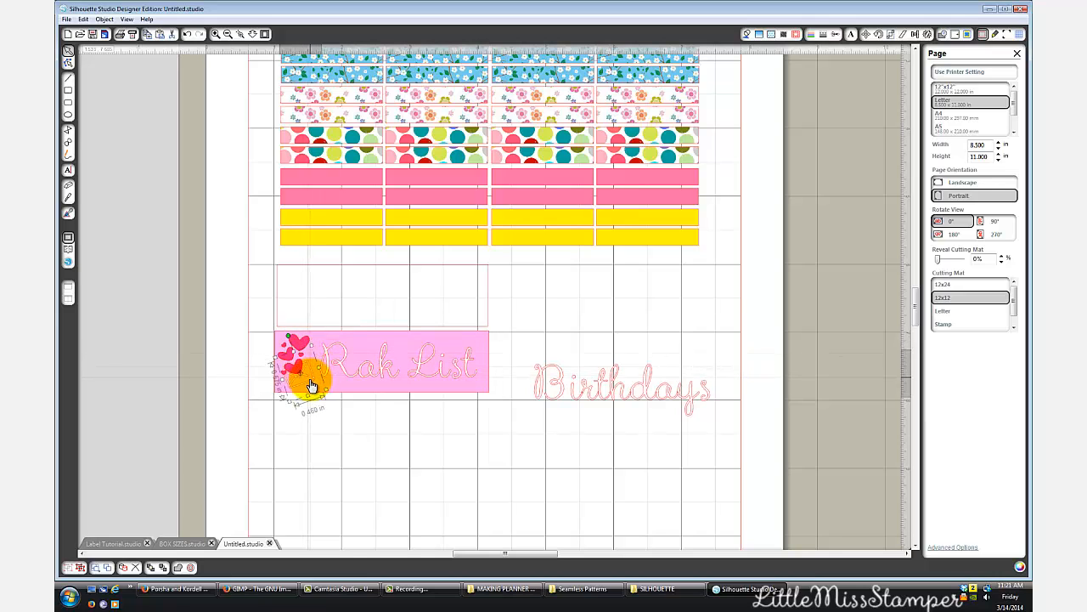
{"action": "left_click", "coordinate": [408, 462]}
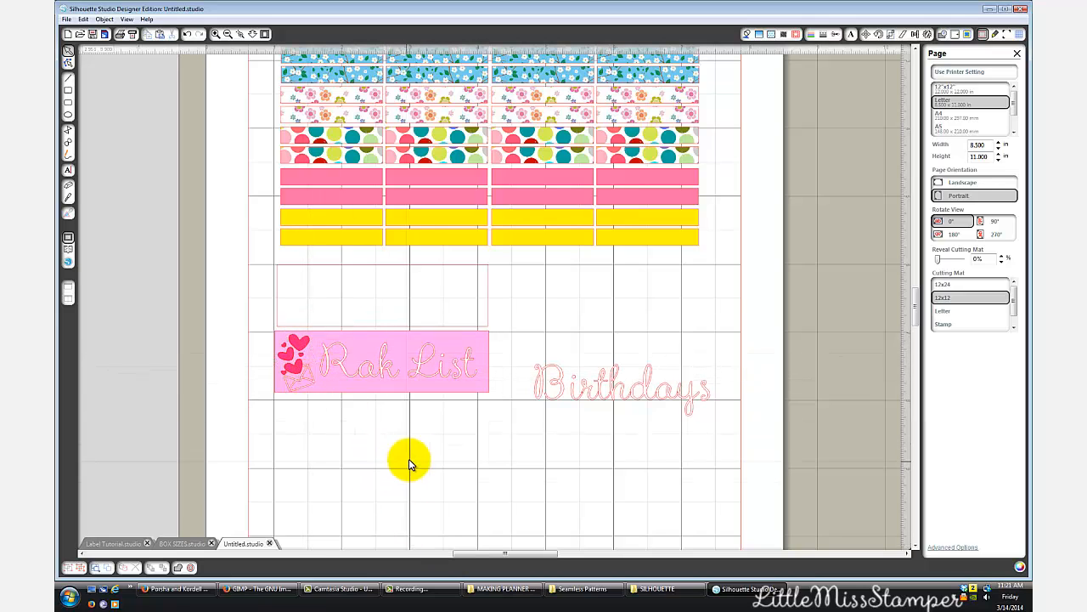
- Group the pink box with its Rak List lettering, hearts and envelope, and move the label slightly down
{"action": "left_click_drag", "start_coordinate": [253, 309], "coordinate": [521, 453]}
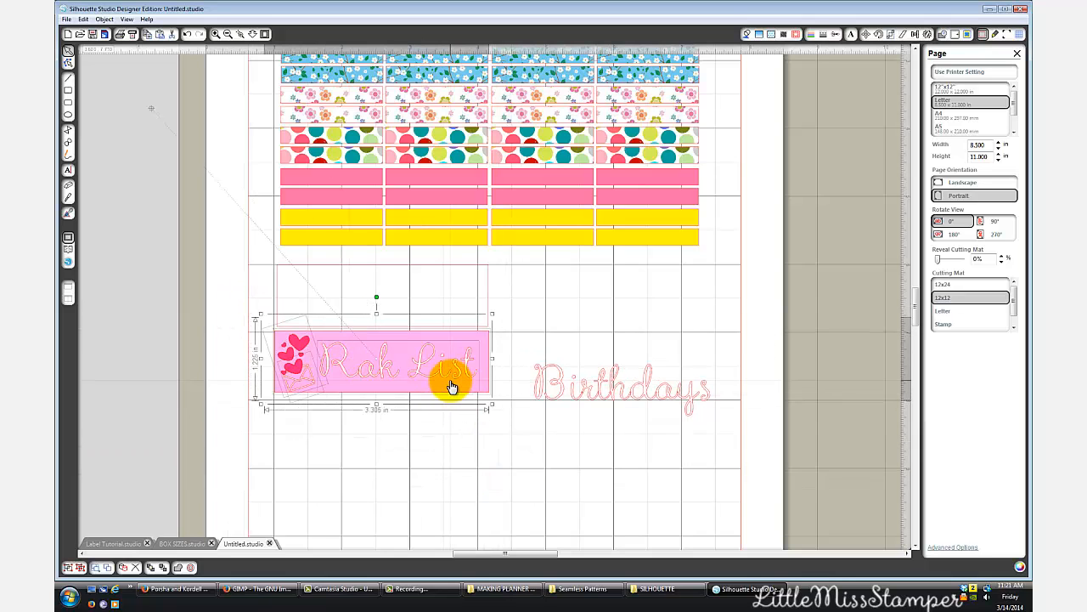
{"action": "right_click", "coordinate": [450, 380]}
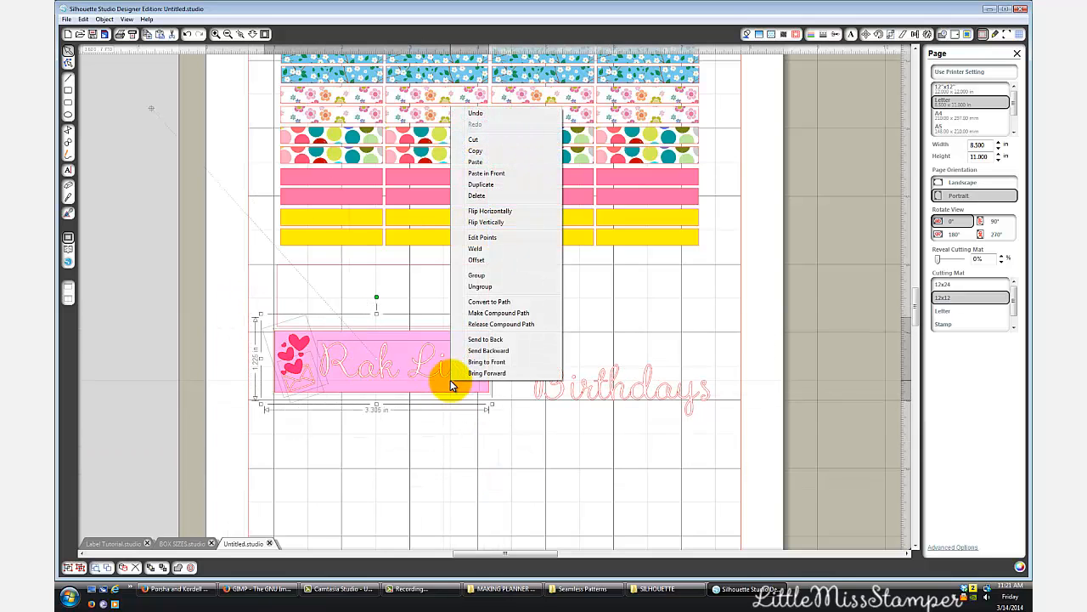
{"action": "left_click", "coordinate": [477, 277]}
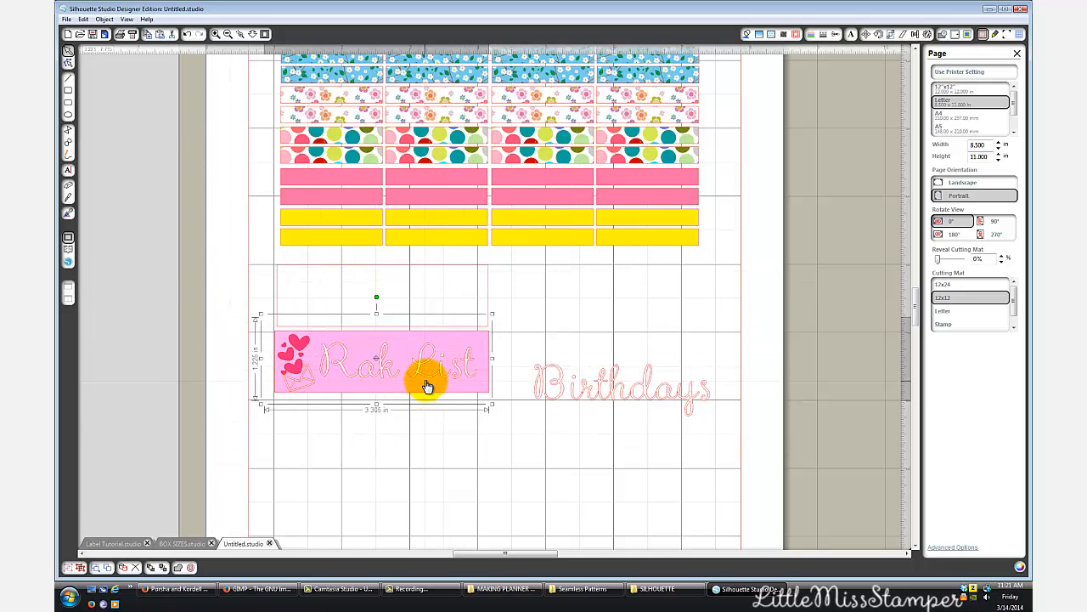
{"action": "mouse_move", "coordinate": [427, 386]}
{"action": "left_mouse_down"}
{"action": "mouse_move", "coordinate": [427, 422]}
{"action": "mouse_move", "coordinate": [620, 436]}
{"action": "mouse_move", "coordinate": [422, 383]}
{"action": "mouse_move", "coordinate": [439, 399]}
{"action": "mouse_move", "coordinate": [423, 393]}
{"action": "left_mouse_up"}
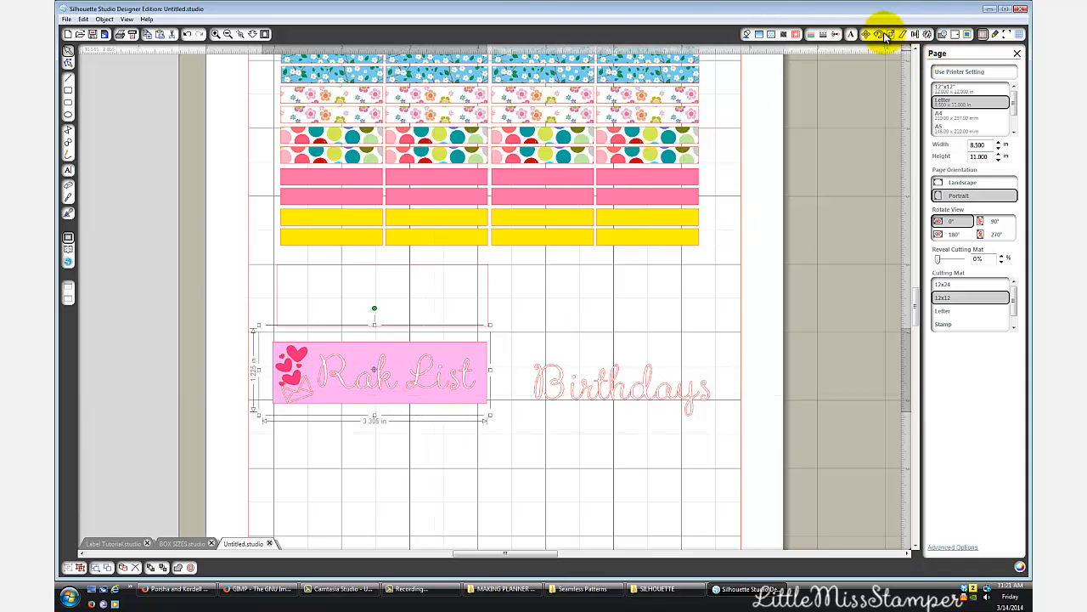
- Check the cut lines of the grouped Rak List label, and return to the page settings
{"action": "left_click", "coordinate": [837, 34]}
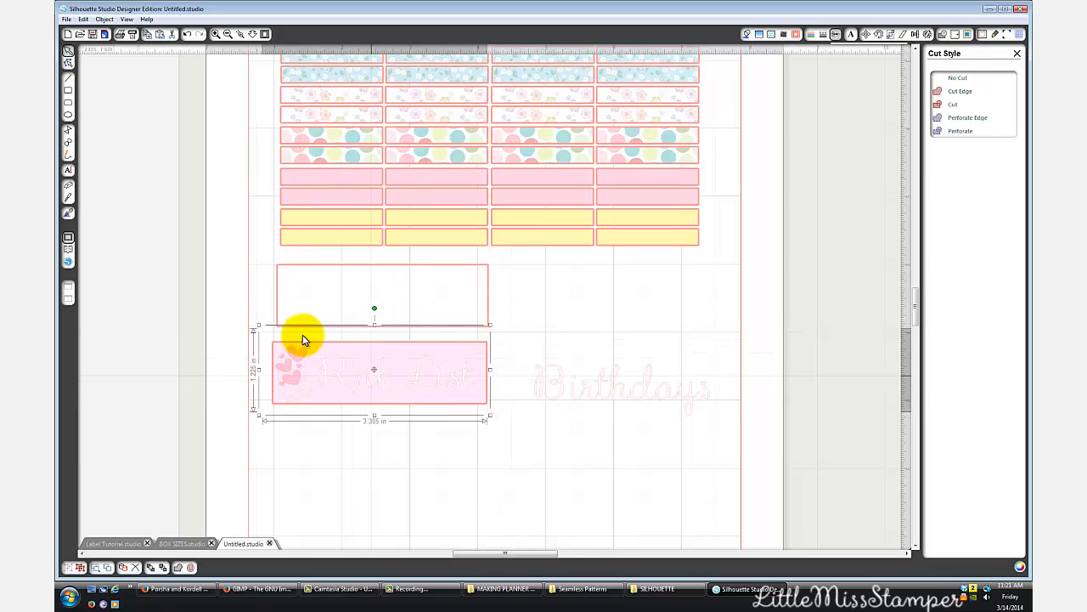
{"action": "left_click", "coordinate": [506, 421]}
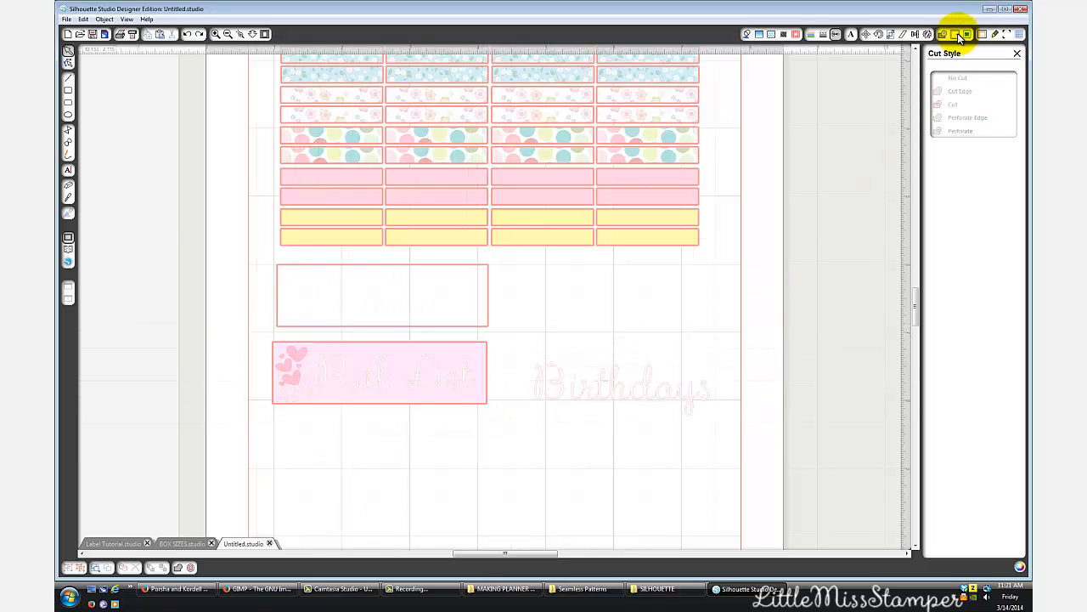
{"action": "left_click", "coordinate": [980, 33]}
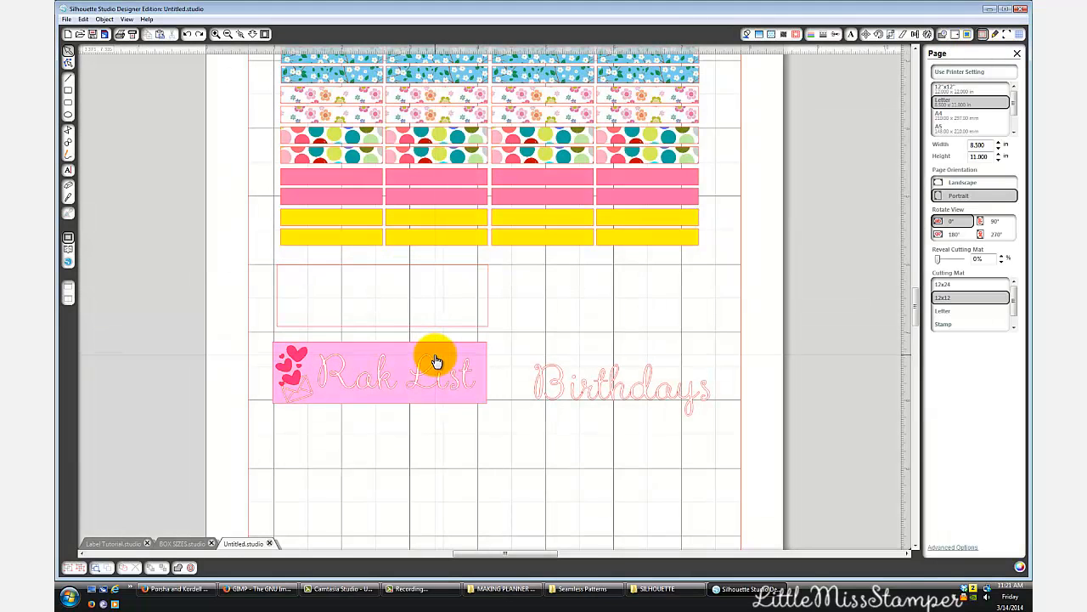
- Move the Rak List label up to just below the empty box, and place the Birthdays lettering to the right of that box
{"action": "left_click", "coordinate": [433, 356]}
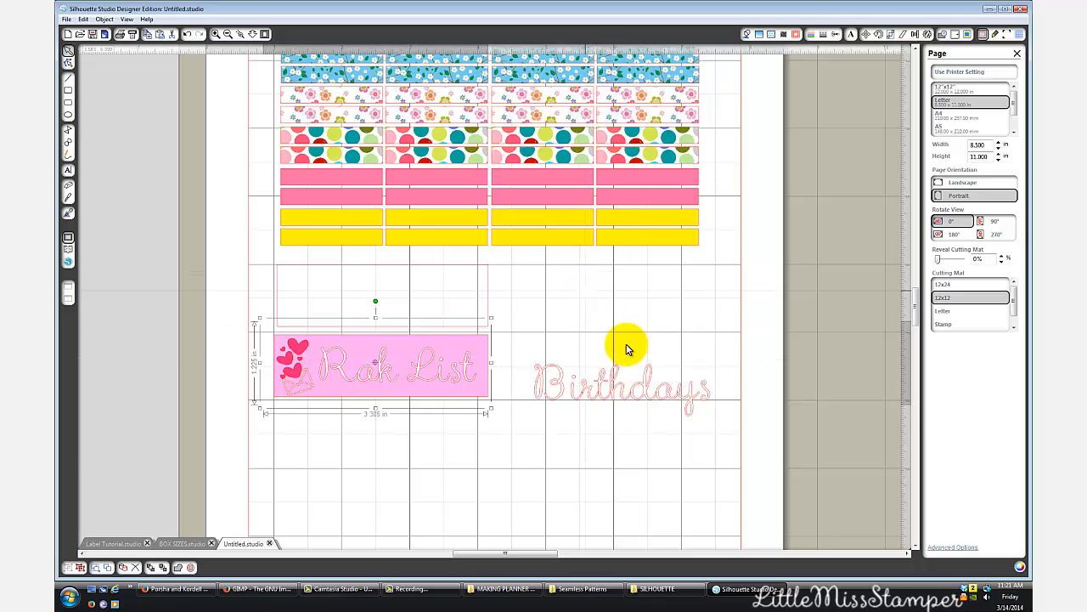
{"action": "left_click", "coordinate": [596, 412]}
{"action": "left_click_drag", "start_coordinate": [597, 413], "coordinate": [546, 465]}
{"action": "left_click", "coordinate": [681, 391]}
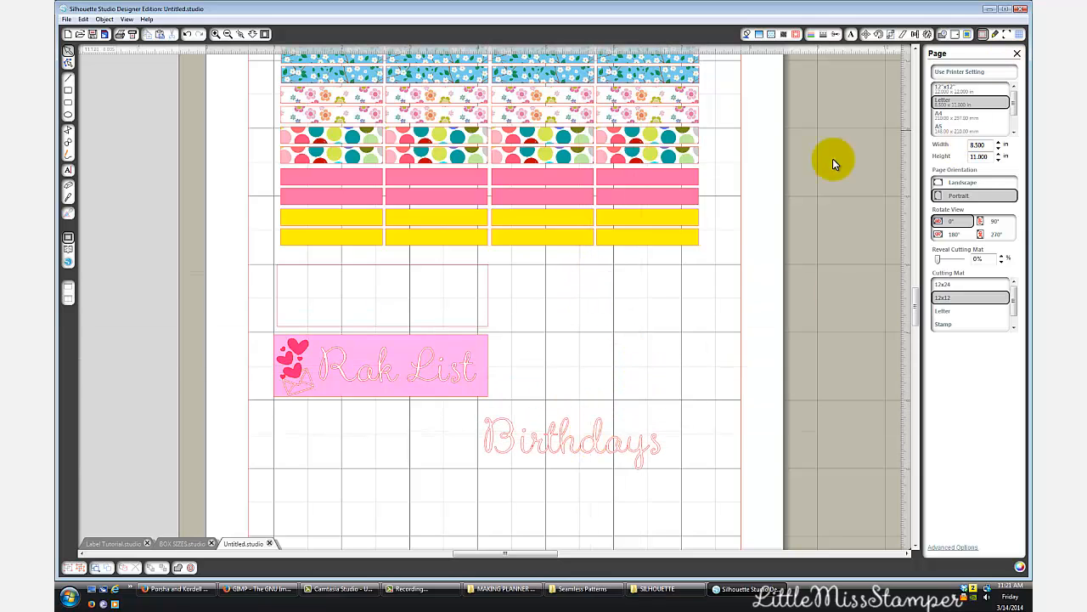
{"action": "left_click", "coordinate": [408, 269]}
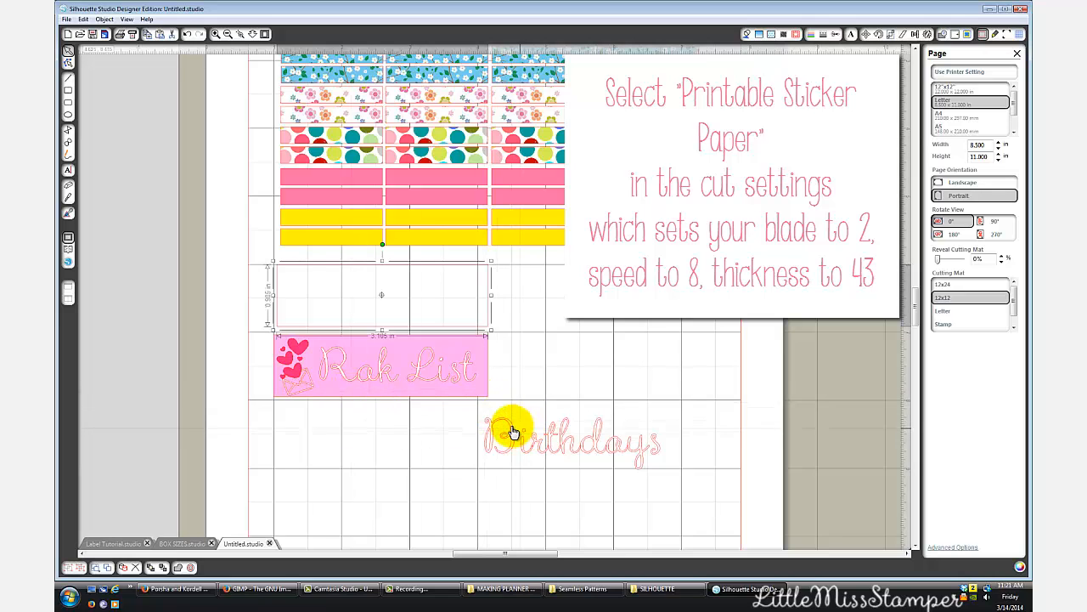
{"action": "left_click_drag", "start_coordinate": [512, 432], "coordinate": [543, 301]}
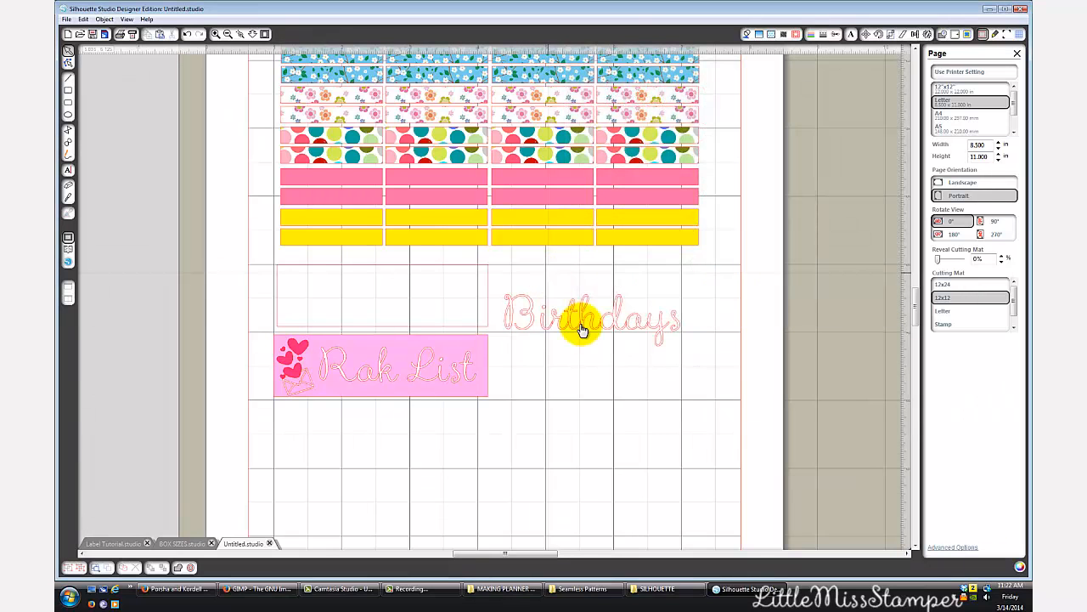
- Review the patterned label rows and the larger titled labels across the sheet
{"action": "scroll", "coordinate": [585, 331], "scroll_direction": "up", "scroll_amount": 1}
{"action": "scroll", "coordinate": [584, 331], "scroll_direction": "up", "scroll_amount": 5}
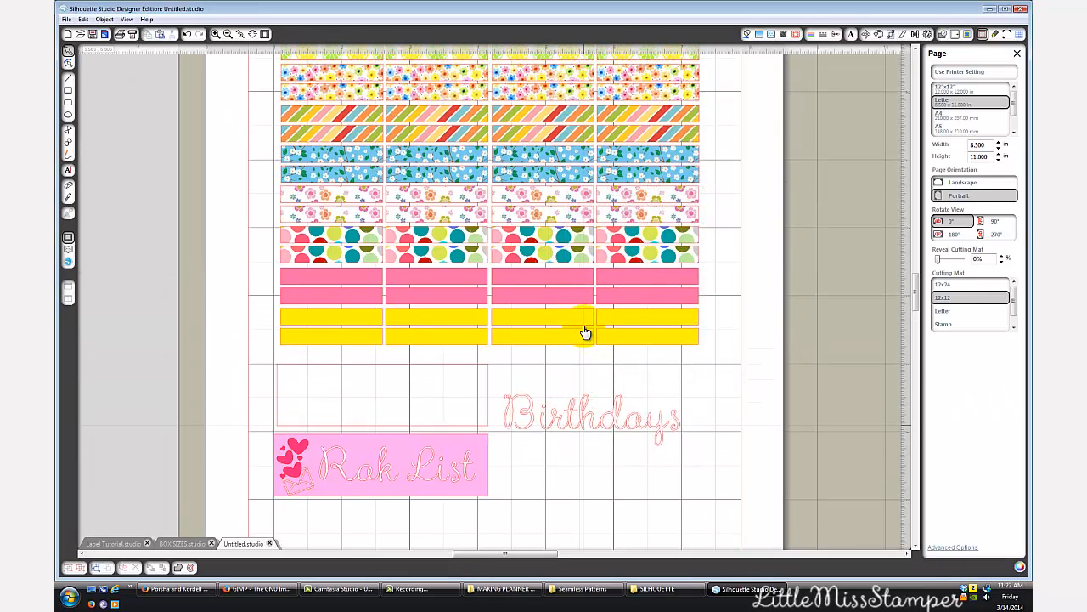
{"action": "scroll", "coordinate": [590, 290], "scroll_direction": "up", "scroll_amount": 1}
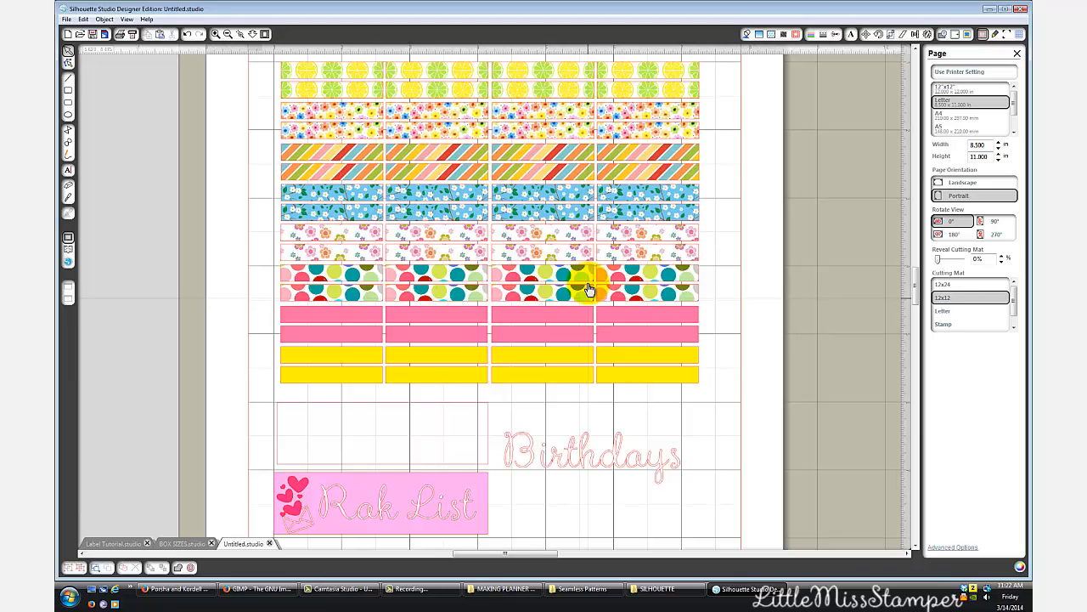
{"action": "scroll", "coordinate": [778, 357], "scroll_direction": "down", "scroll_amount": 1}
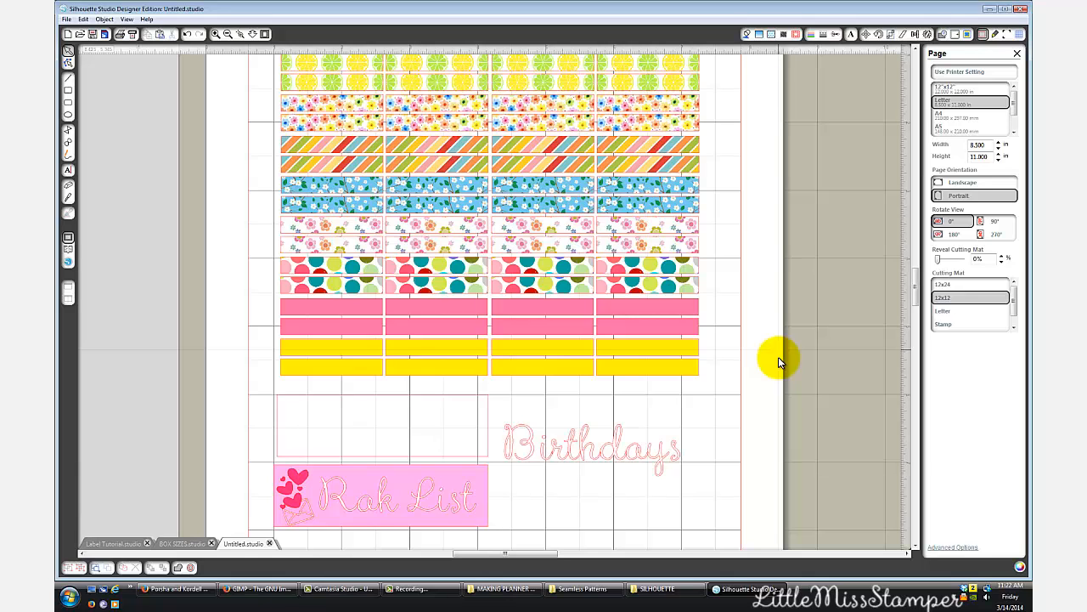
{"action": "scroll", "coordinate": [778, 357], "scroll_direction": "down", "scroll_amount": 2}
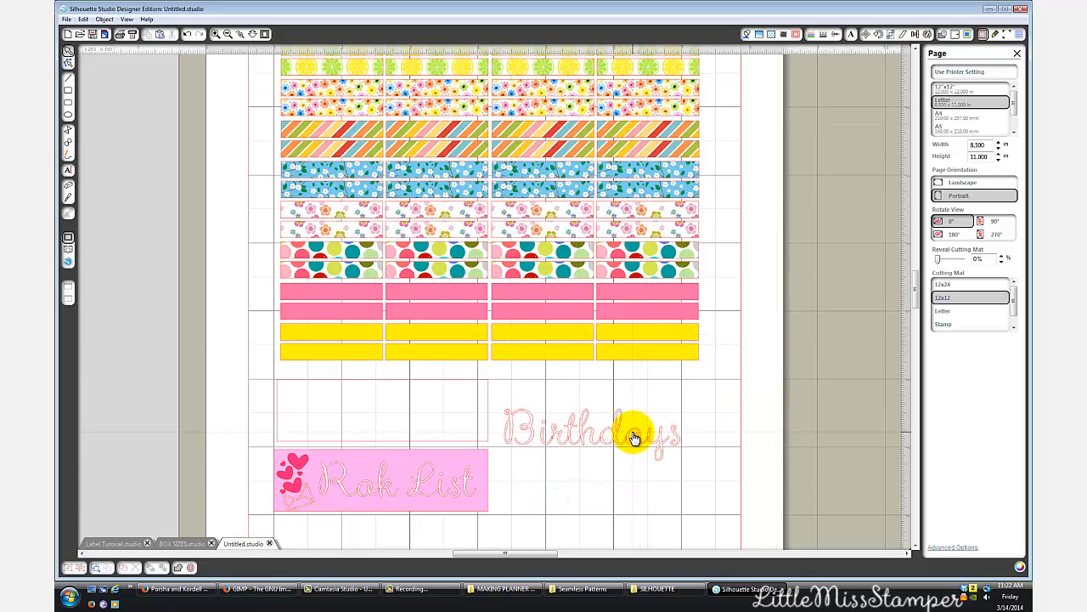
{"action": "mouse_move", "coordinate": [634, 438]}
{"action": "left_mouse_down"}
{"action": "mouse_move", "coordinate": [641, 425]}
{"action": "mouse_move", "coordinate": [635, 437]}
{"action": "left_mouse_up"}
{"action": "left_click", "coordinate": [626, 483]}
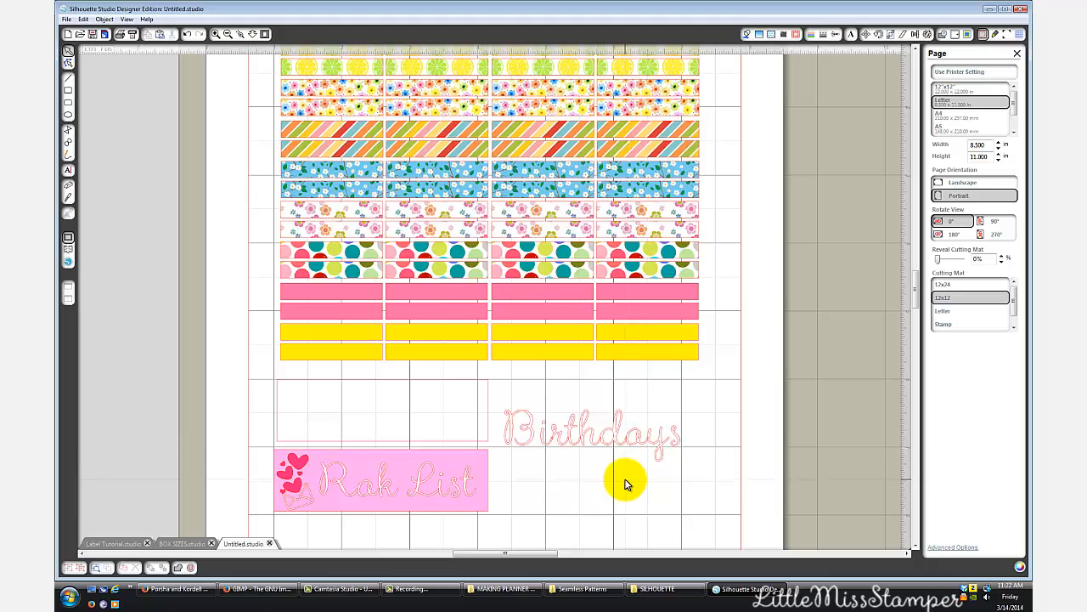